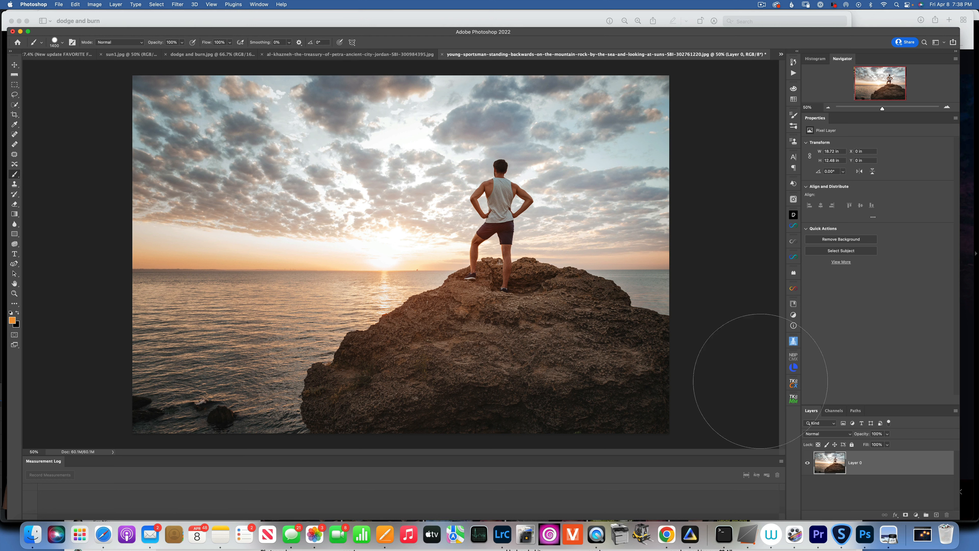
Open the TK8 panel and try its white and colour brushes, dismissing the colour picker, and settle on the gray brush.
{"action": "left_click", "coordinate": [794, 379]}
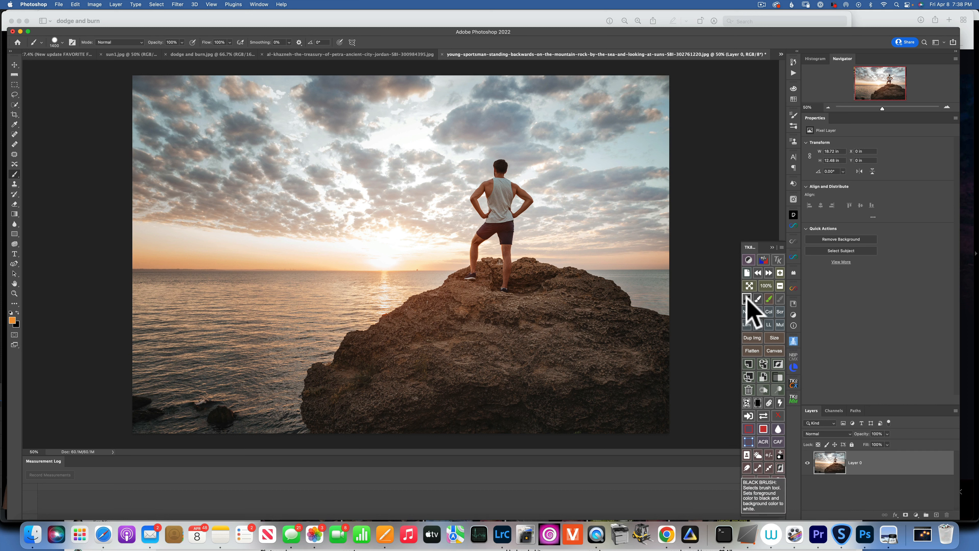
{"action": "left_click", "coordinate": [758, 298]}
{"action": "left_click", "coordinate": [769, 299]}
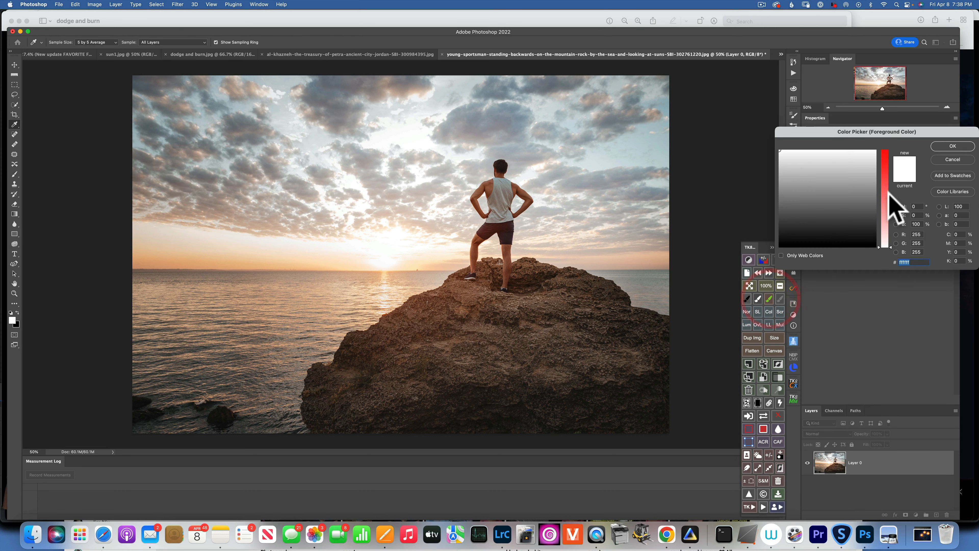
{"action": "left_click", "coordinate": [884, 170]}
{"action": "left_click", "coordinate": [820, 180]}
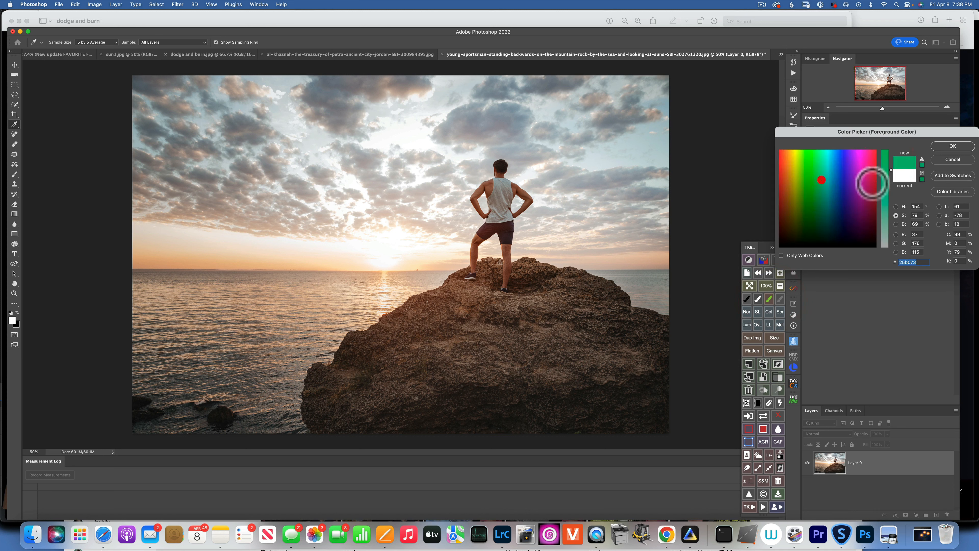
{"action": "left_click", "coordinate": [947, 159]}
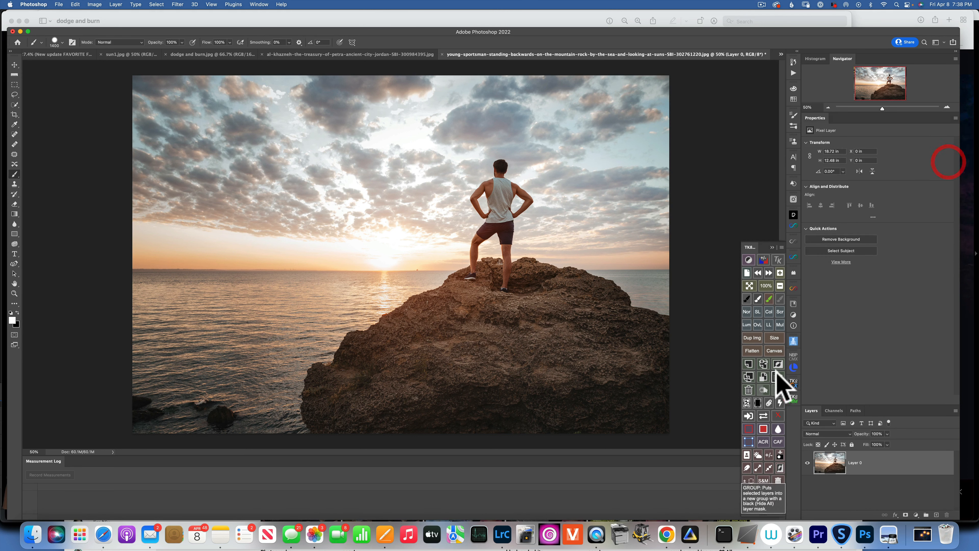
{"action": "left_click", "coordinate": [780, 299]}
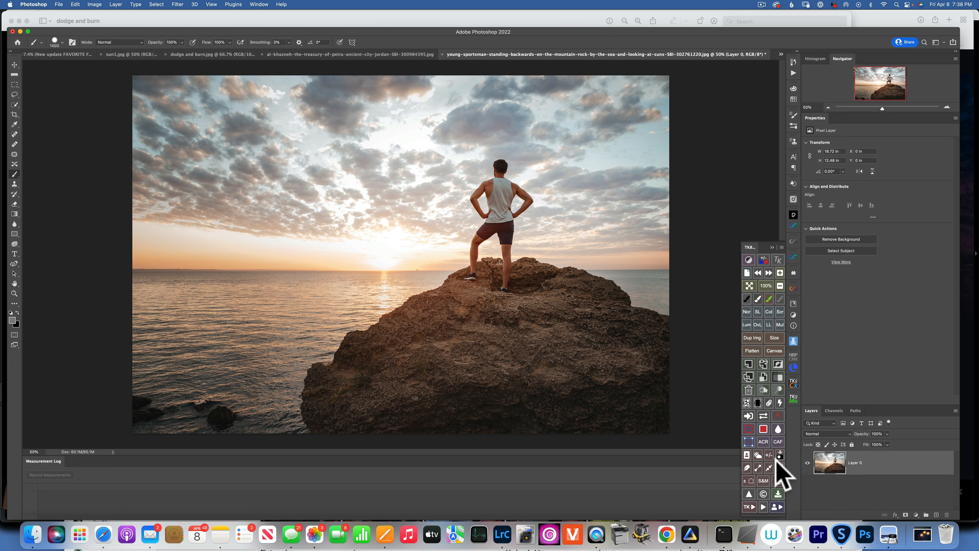
Look through the TK8 lists of Actions, Color and Blend effects, and collapse the panel.
{"action": "left_click", "coordinate": [749, 506]}
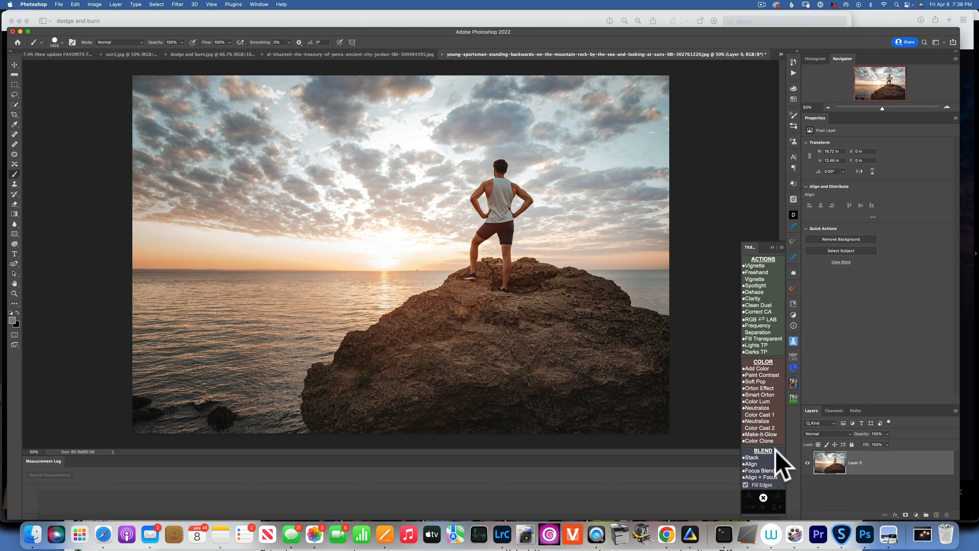
{"action": "left_click", "coordinate": [763, 498]}
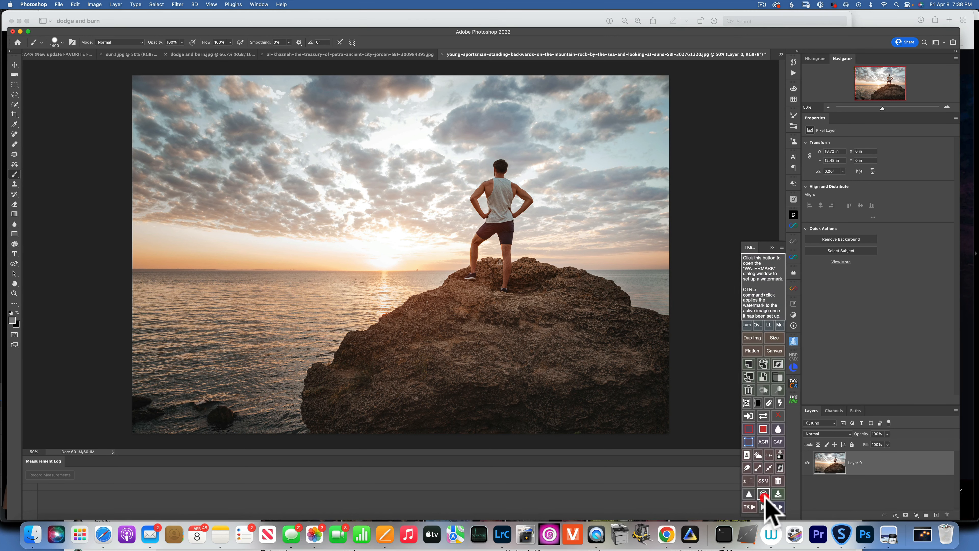
{"action": "left_click", "coordinate": [773, 248]}
Preview TK8 Multi-Mask luminosity masks Lights-6, Lights-5, Darks-2, Midtones-2, Midtones-1 and Midtones-3 on the photo.
{"action": "left_click", "coordinate": [793, 398]}
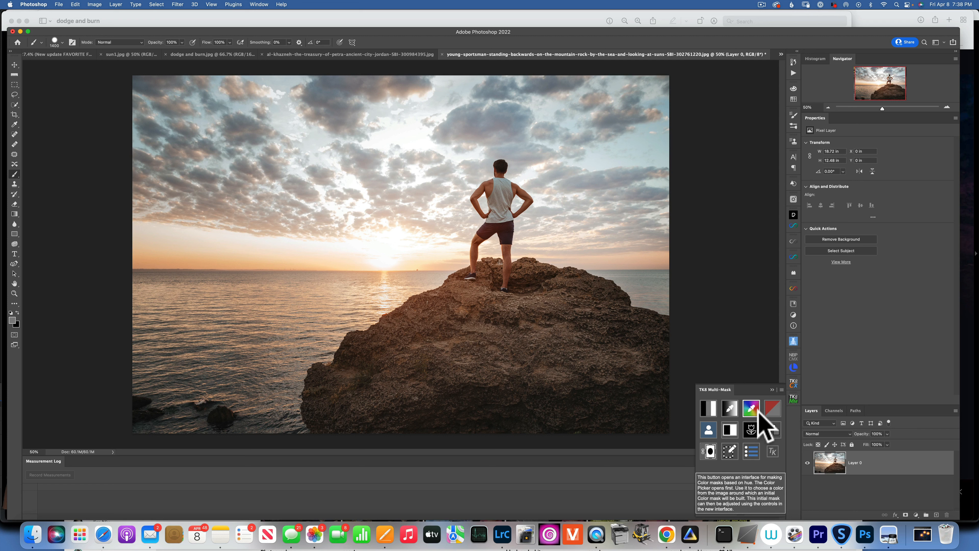
{"action": "left_click", "coordinate": [708, 407]}
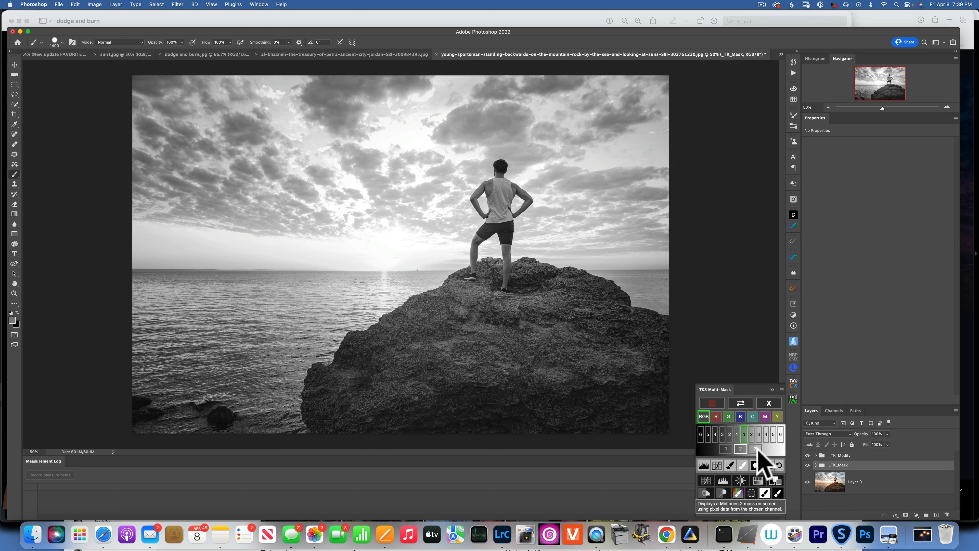
{"action": "left_click", "coordinate": [780, 434]}
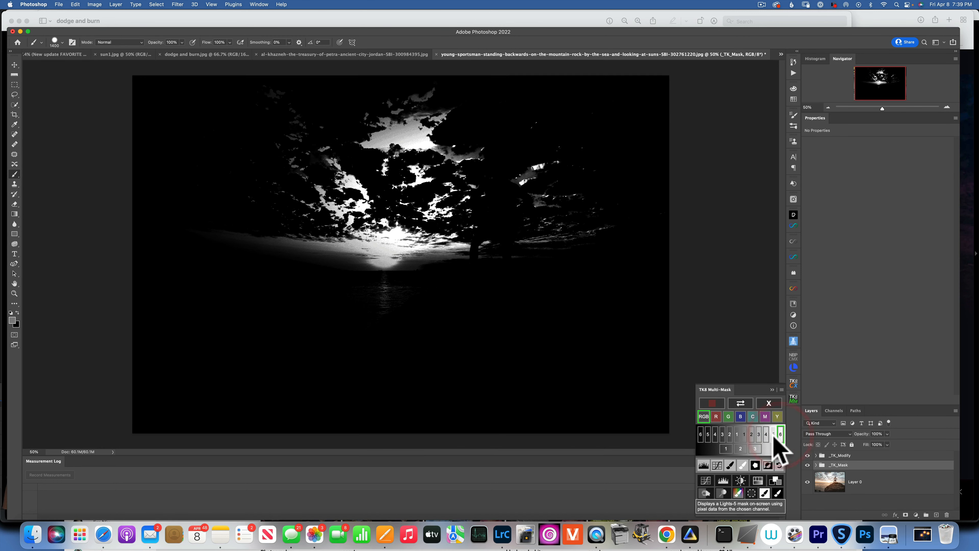
{"action": "left_click", "coordinate": [772, 434]}
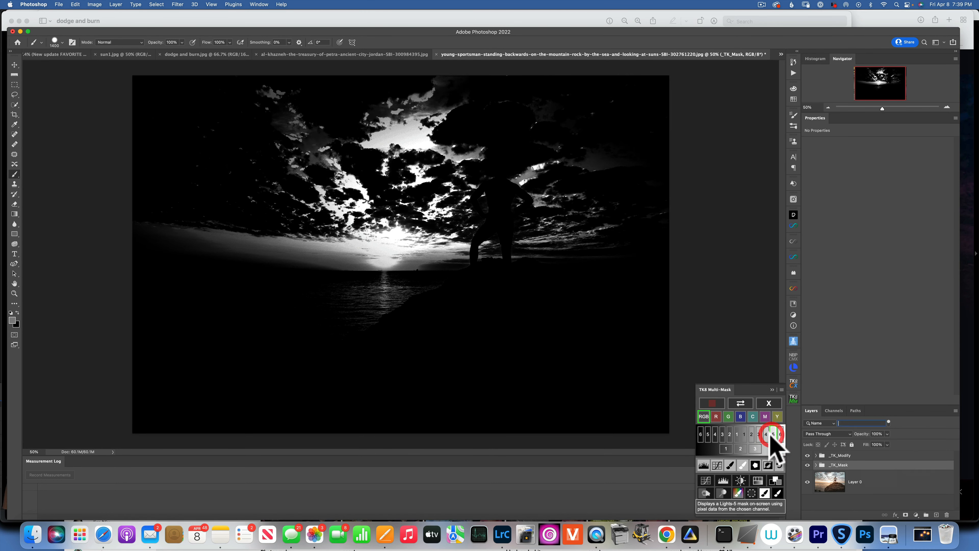
{"action": "left_click", "coordinate": [729, 434]}
{"action": "left_click", "coordinate": [741, 449]}
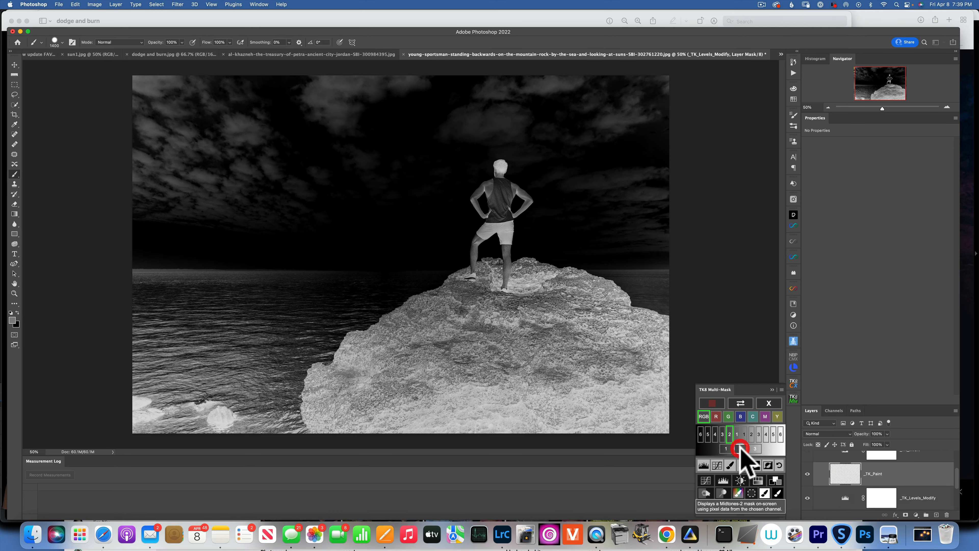
{"action": "left_click", "coordinate": [725, 448]}
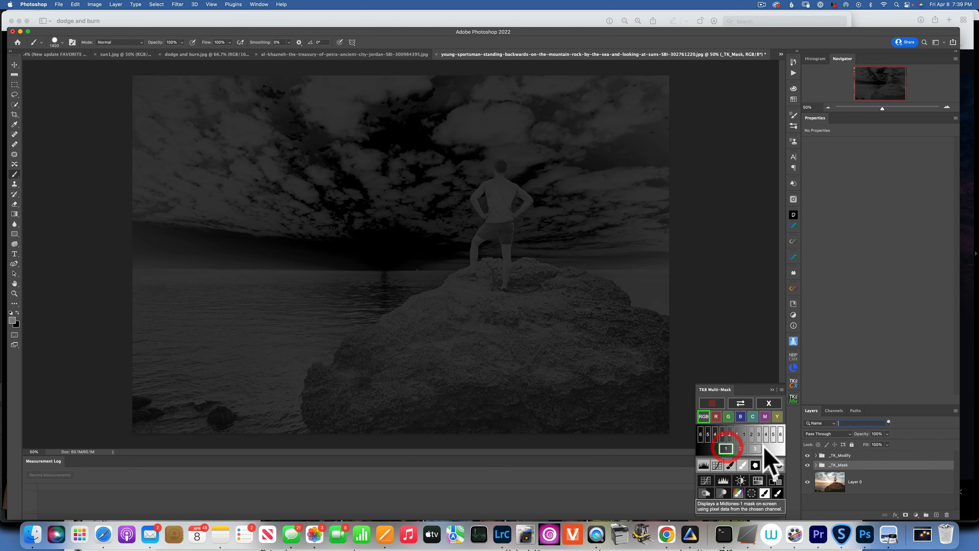
{"action": "left_click", "coordinate": [755, 448]}
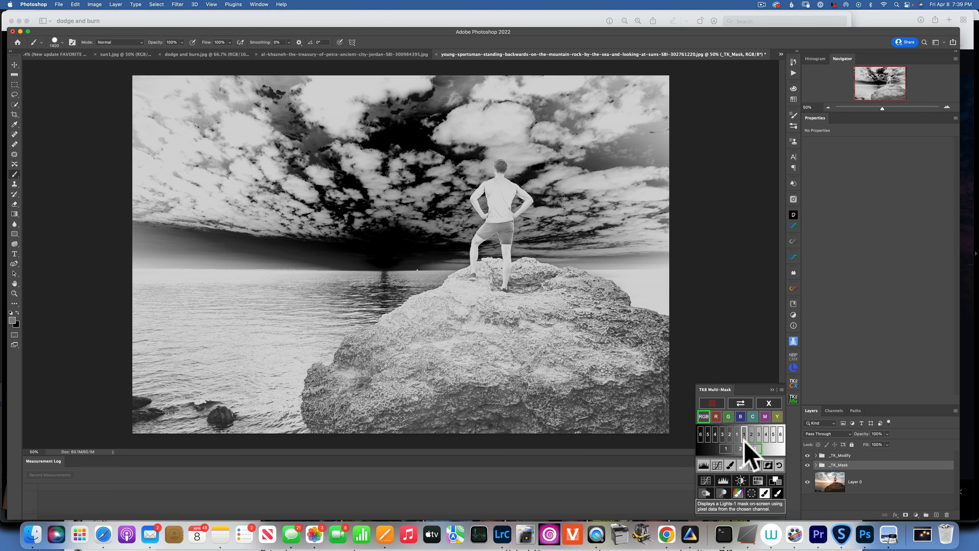
Create a Lights-4 mask, lower its Levels white input to 163, and output it as a masked Curves layer.
{"action": "left_click", "coordinate": [766, 434]}
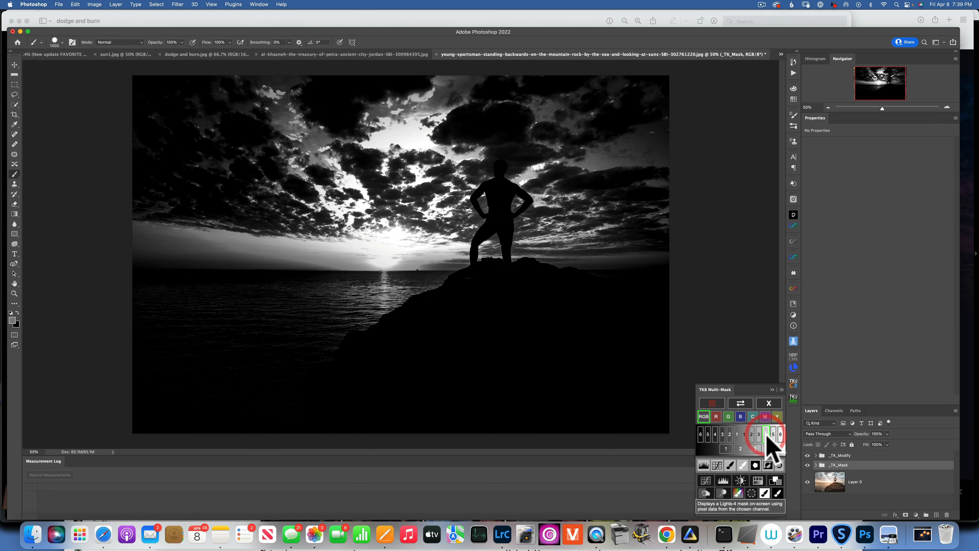
{"action": "left_click", "coordinate": [704, 465]}
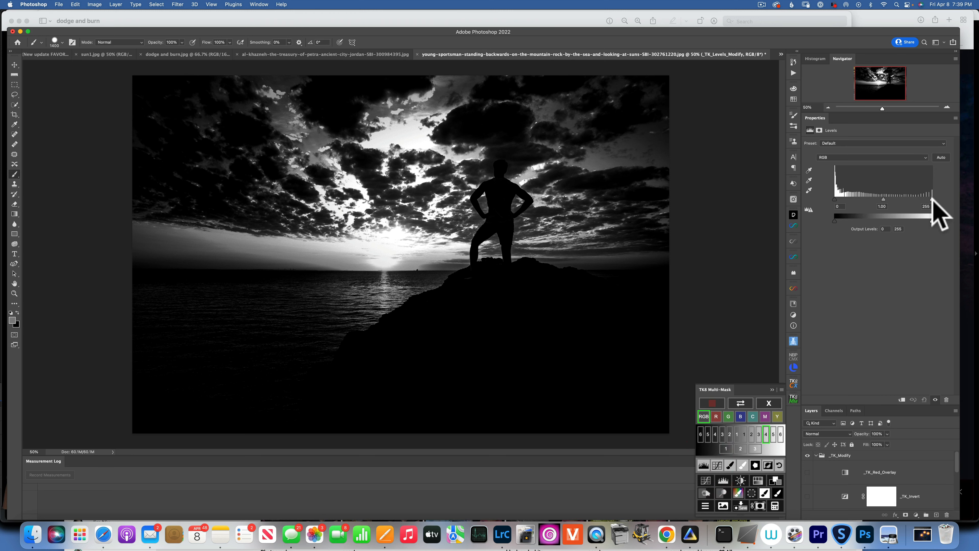
{"action": "left_click_drag", "start_coordinate": [933, 199], "coordinate": [890, 199]}
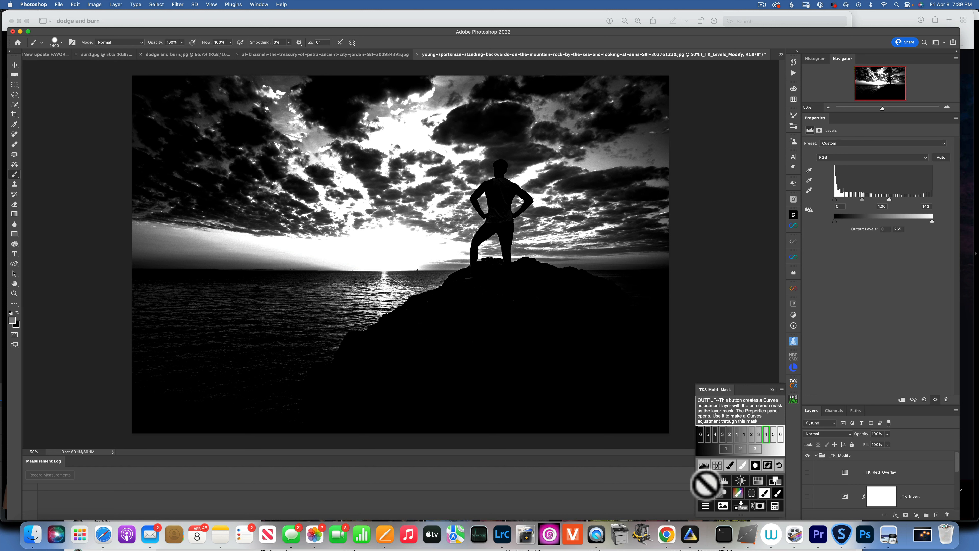
{"action": "left_click", "coordinate": [705, 484]}
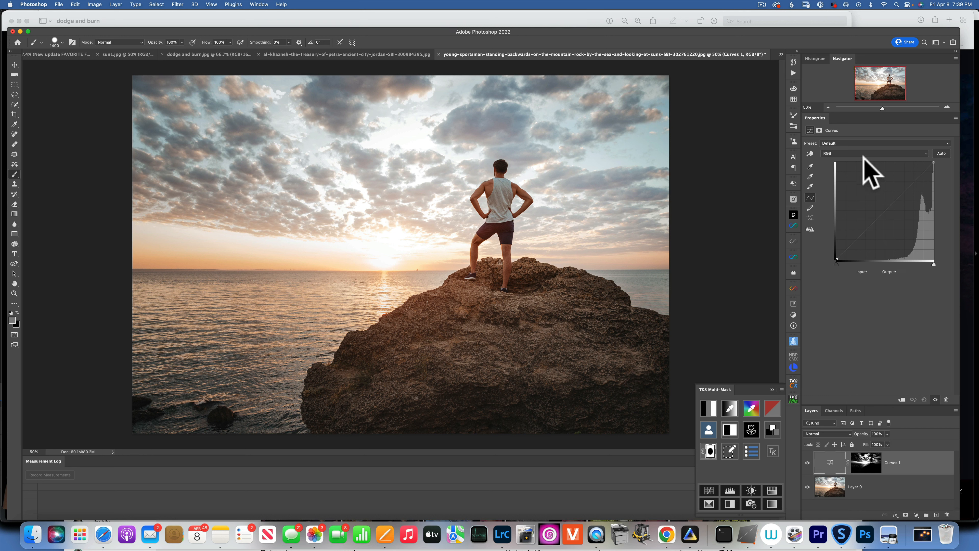
Warm the highlights by raising the Red curve from input 116 to output 147 and lowering Blue from 131 to 112.
{"action": "left_click", "coordinate": [853, 153]}
{"action": "left_click", "coordinate": [850, 160]}
{"action": "left_click_drag", "start_coordinate": [889, 207], "coordinate": [879, 202]}
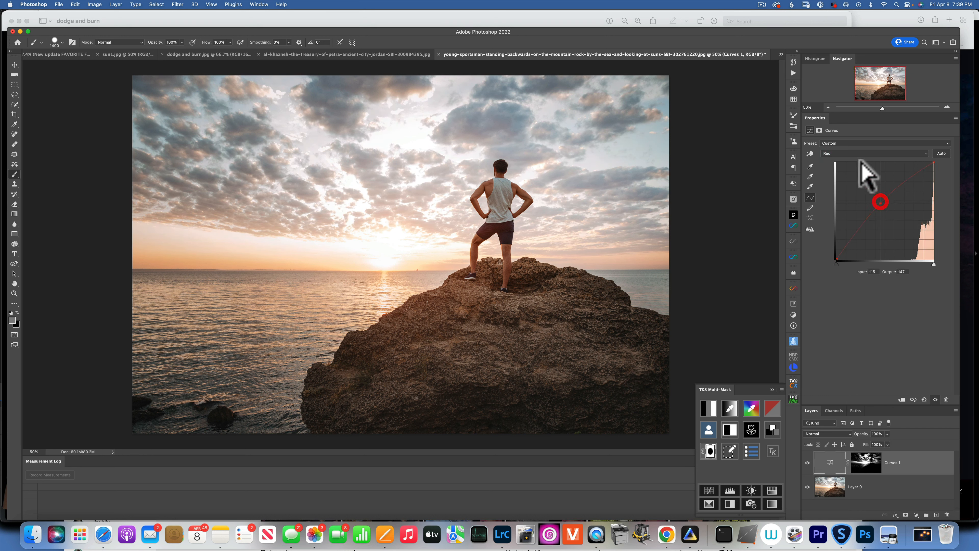
{"action": "left_click", "coordinate": [852, 153]}
{"action": "left_click", "coordinate": [852, 168]}
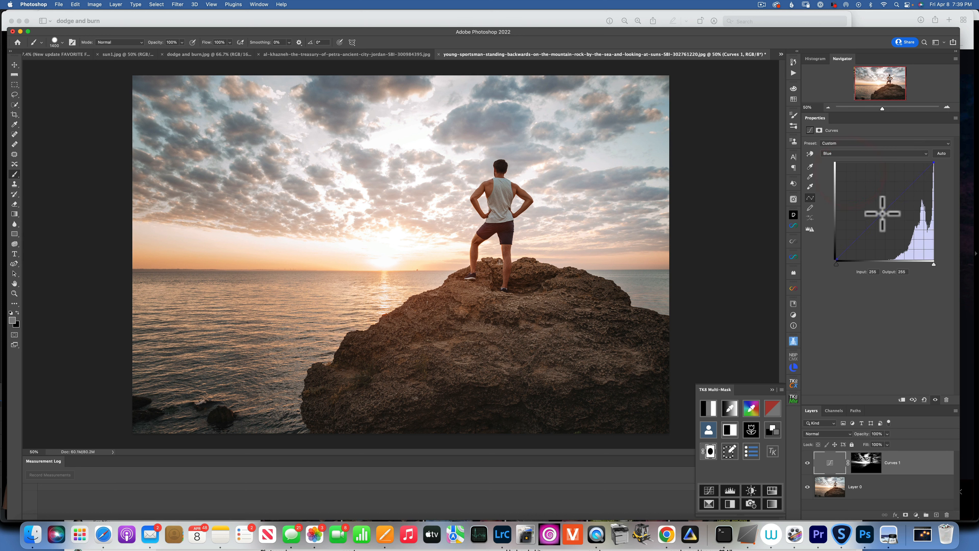
{"action": "left_click_drag", "start_coordinate": [883, 213], "coordinate": [888, 218]}
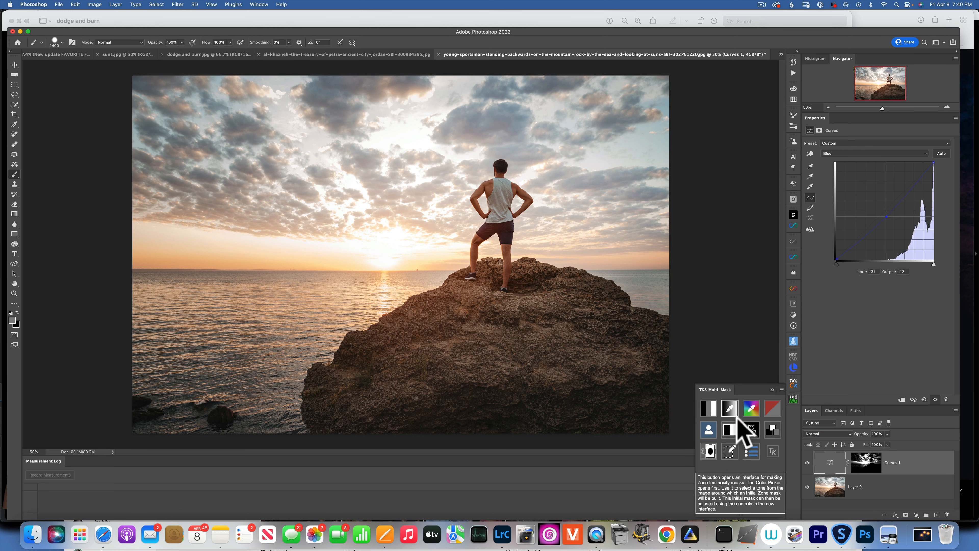
Collapse the Multi-Mask panel and delete the masked Curves layer.
{"action": "left_click", "coordinate": [772, 389]}
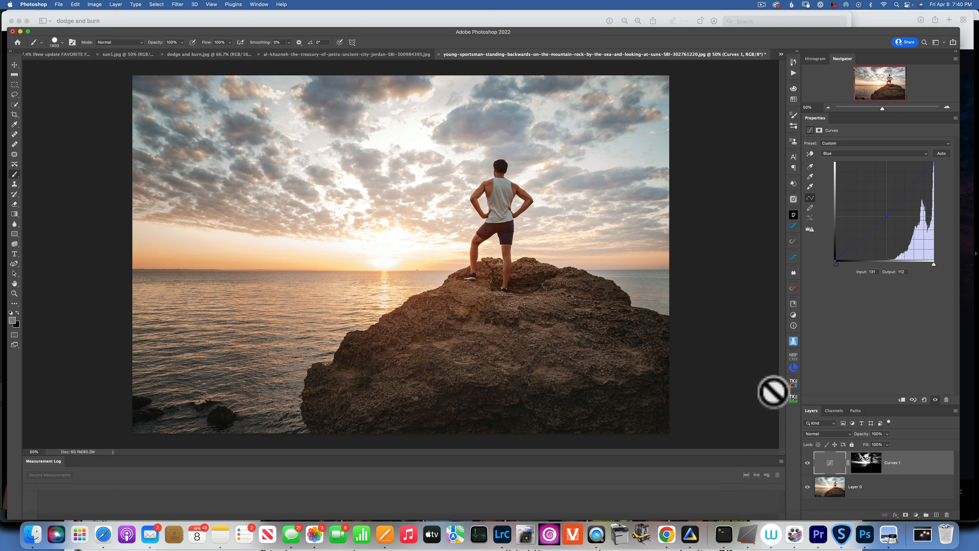
{"action": "left_click", "coordinate": [913, 462]}
{"action": "key", "text": "BackSpace"}
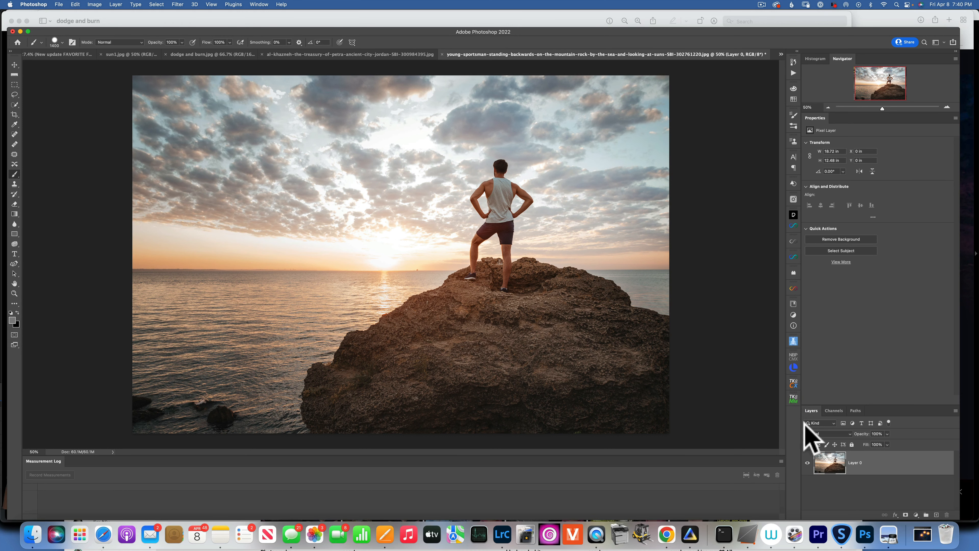
Open Lumenzia and preview its Darks mask, converting the document to 16-bit.
{"action": "left_click", "coordinate": [794, 368]}
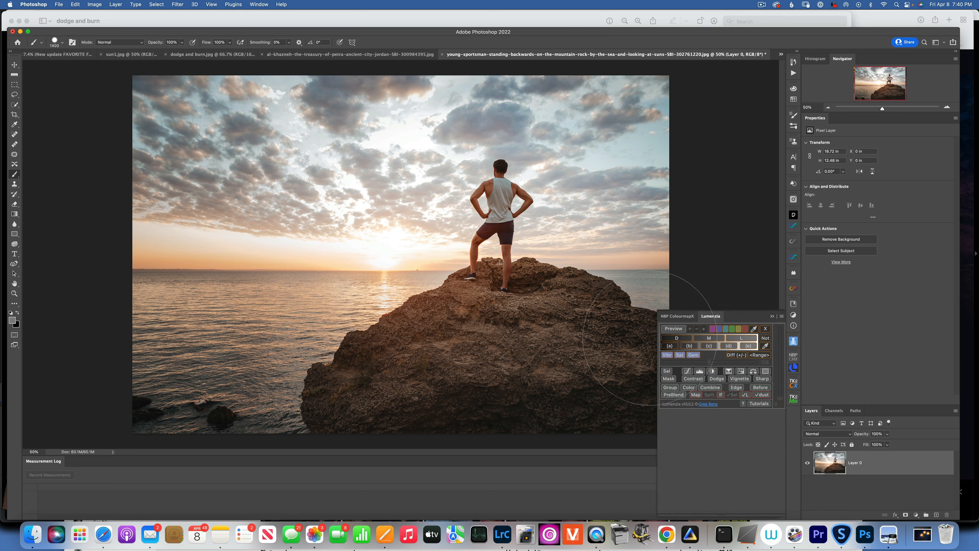
{"action": "left_click", "coordinate": [674, 337]}
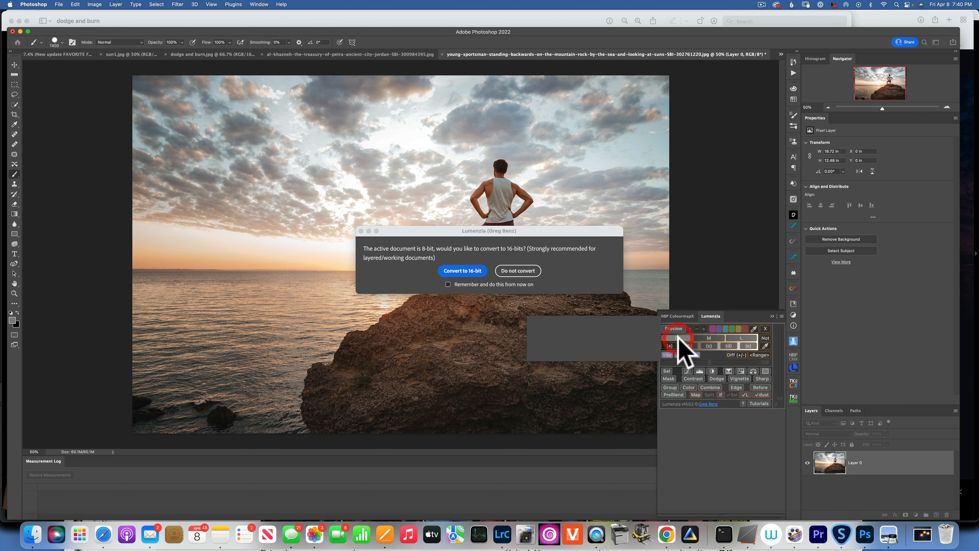
{"action": "left_click", "coordinate": [464, 271]}
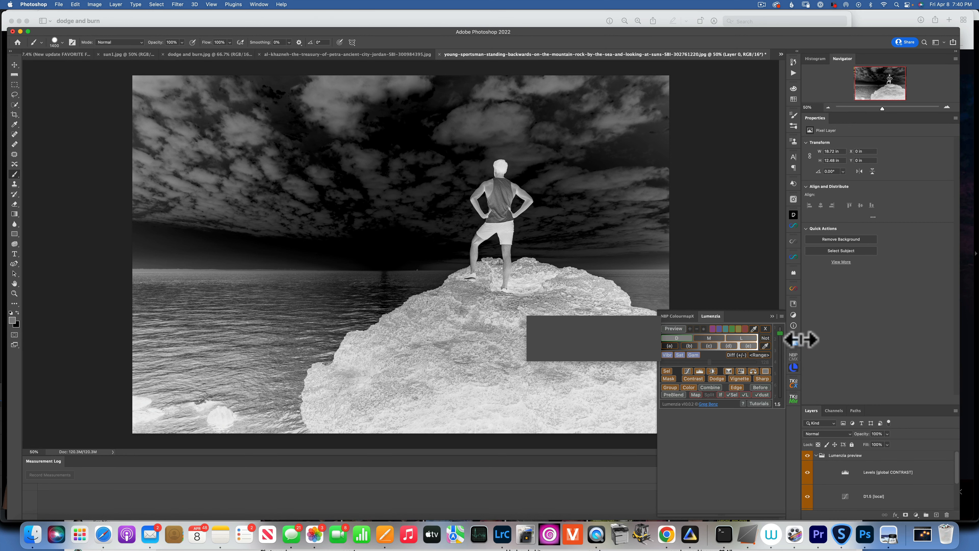
Preview the Lumenzia Darks mask at strengths 4.75 and 2, and the Lights mask at strength 2.
{"action": "left_click_drag", "start_coordinate": [782, 331], "coordinate": [785, 375]}
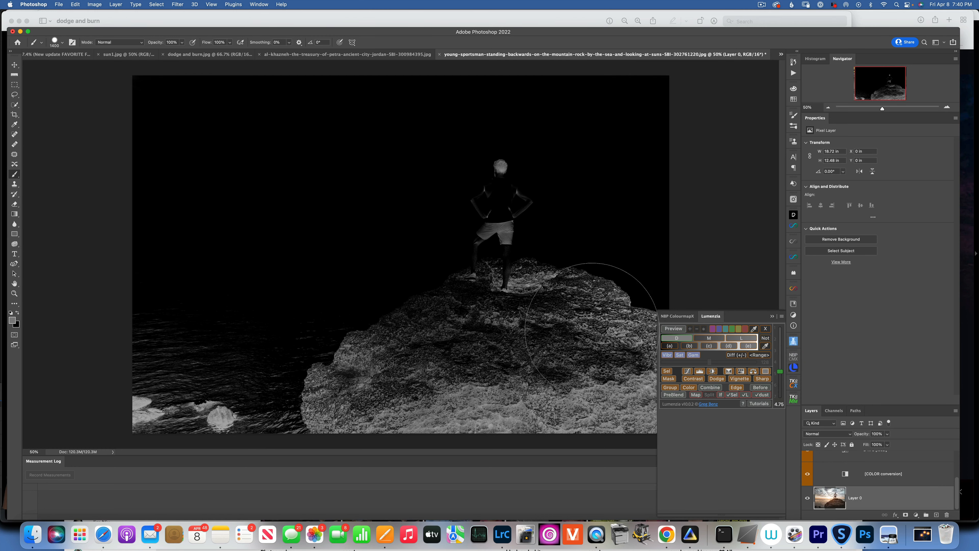
{"action": "left_click_drag", "start_coordinate": [780, 373], "coordinate": [780, 339]}
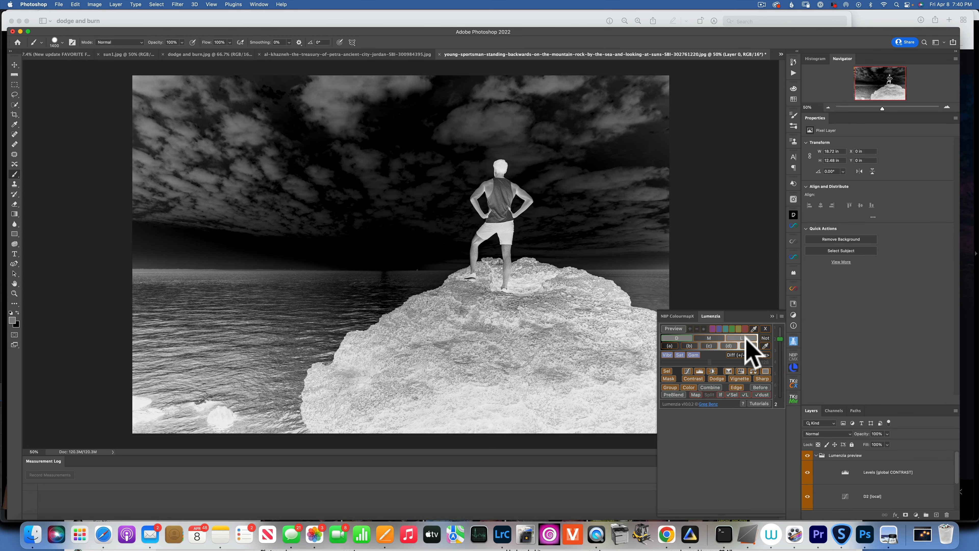
{"action": "left_click", "coordinate": [745, 338]}
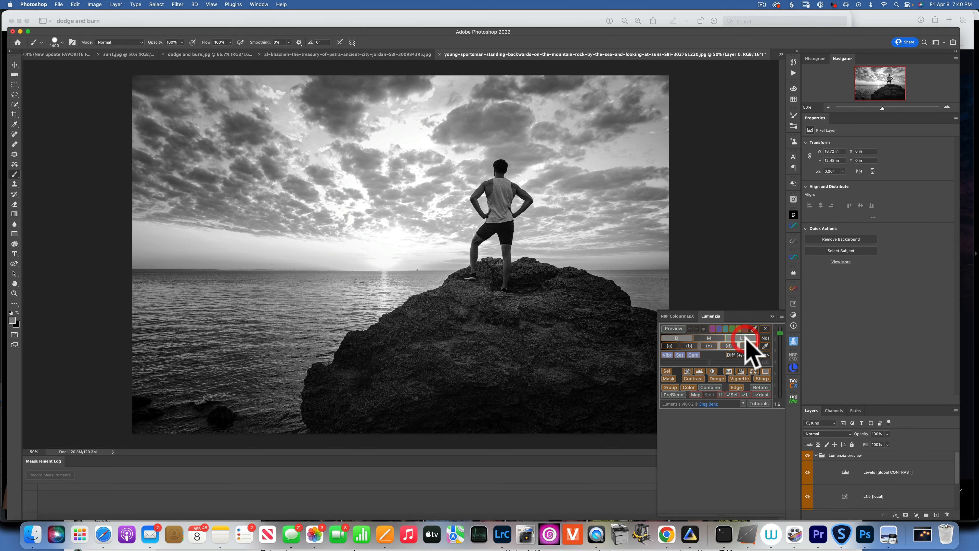
{"action": "mouse_move", "coordinate": [784, 371]}
{"action": "left_mouse_down"}
{"action": "mouse_move", "coordinate": [784, 404]}
{"action": "mouse_move", "coordinate": [781, 351]}
{"action": "left_mouse_up"}
{"action": "left_click", "coordinate": [780, 338]}
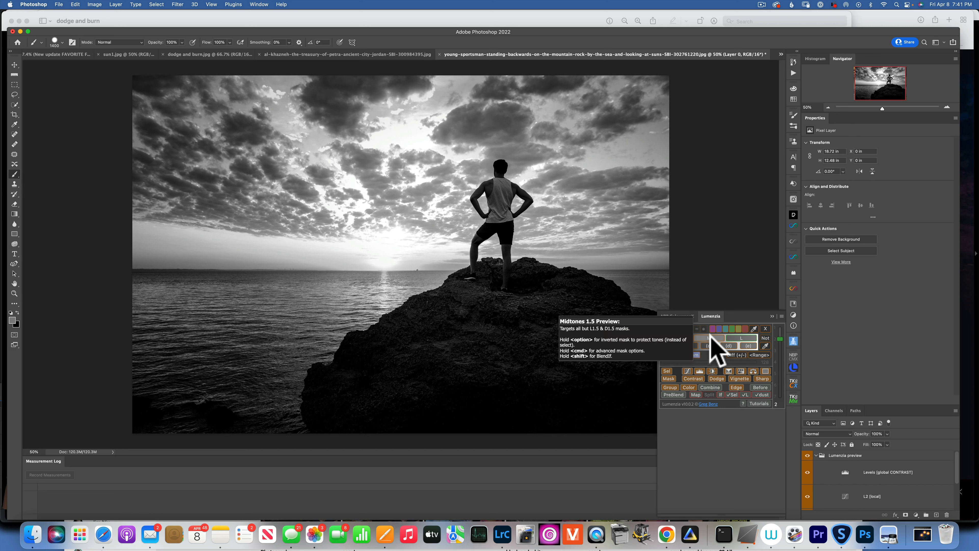
Close the Lumenzia panel and delete the Lumenzia preview group from the layer stack.
{"action": "left_click", "coordinate": [793, 340]}
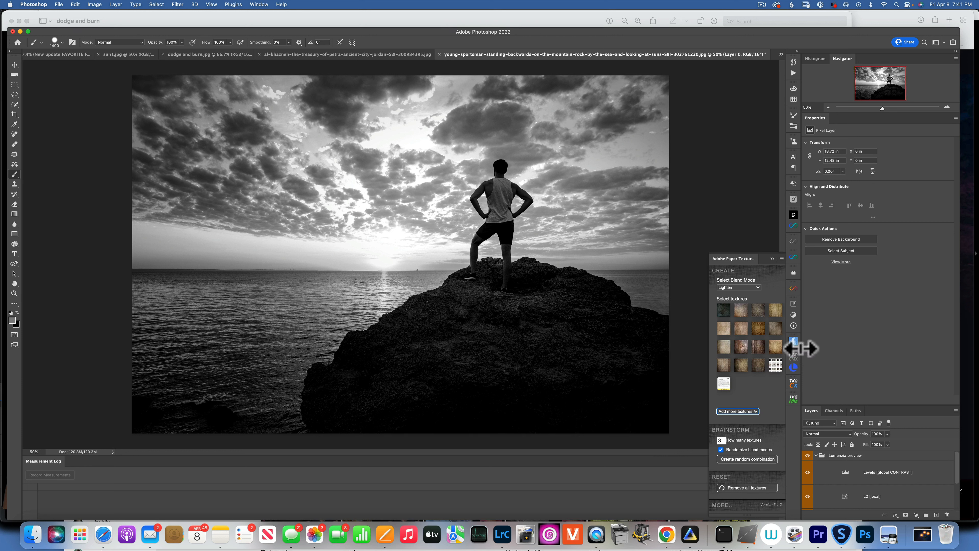
{"action": "left_click", "coordinate": [793, 367]}
{"action": "left_click", "coordinate": [793, 366]}
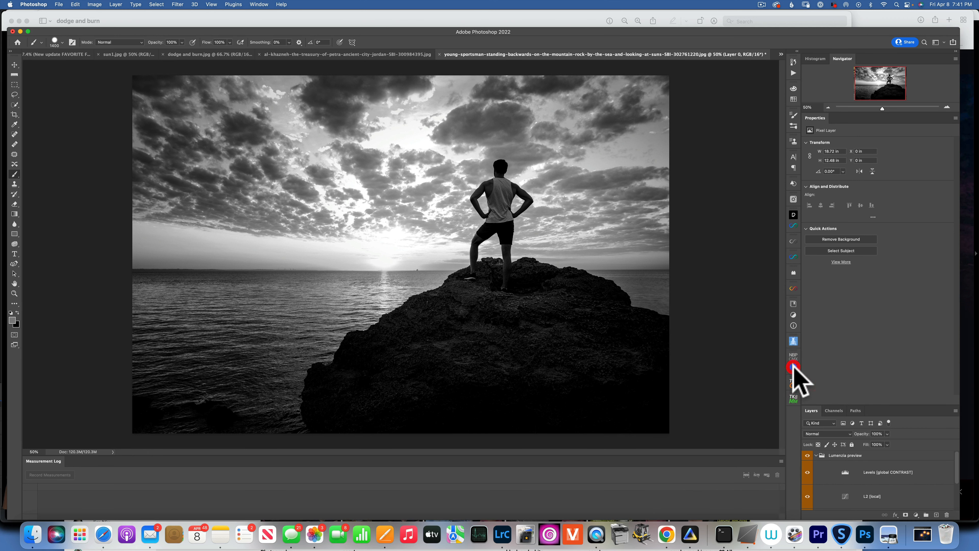
{"action": "left_click", "coordinate": [859, 455]}
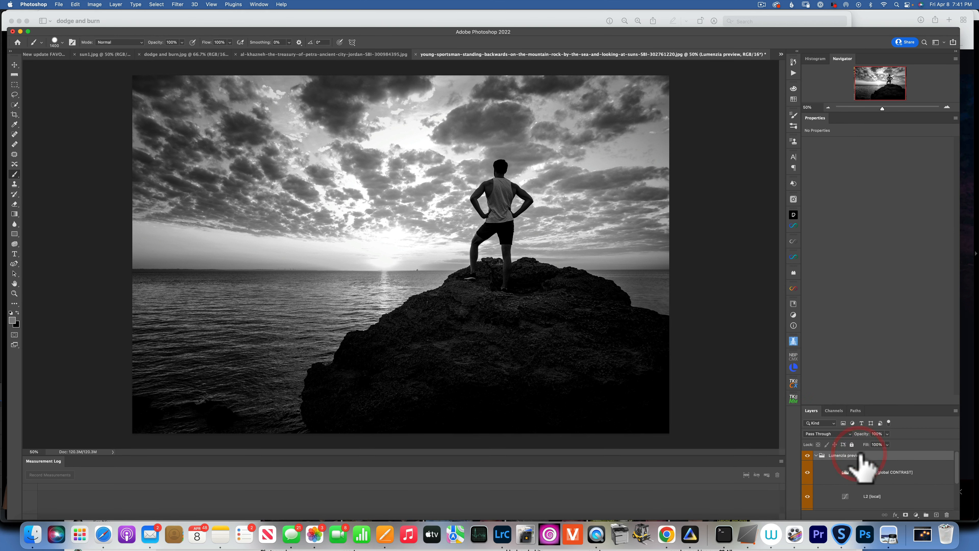
{"action": "key", "text": "BackSpace"}
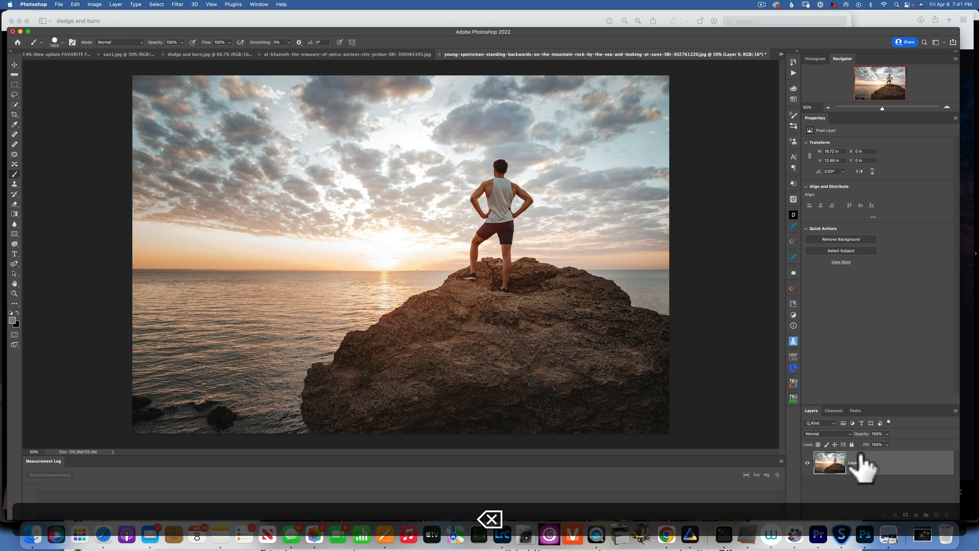
Open NBP ColourmapX and analyze the Petra treasury photo to sample its five-color palette.
{"action": "left_click", "coordinate": [792, 357]}
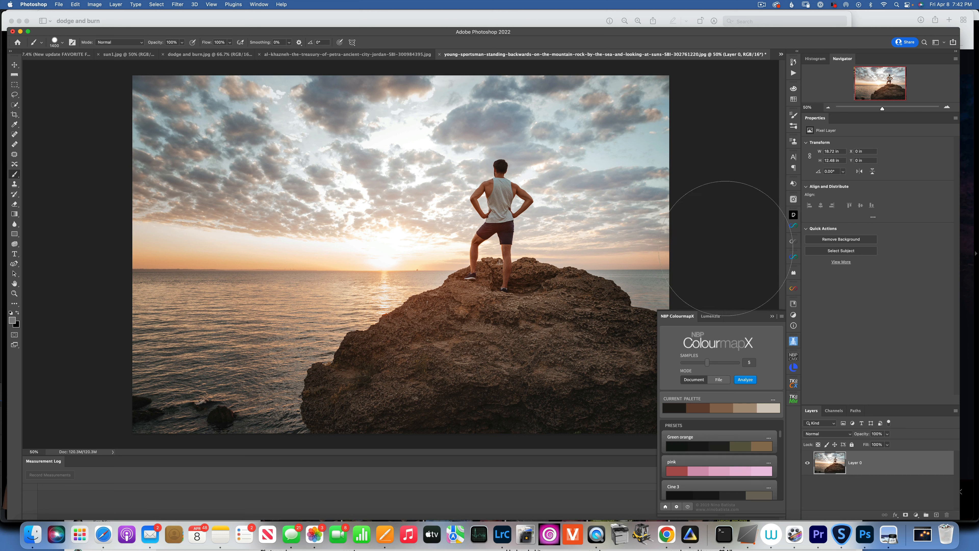
{"action": "left_click", "coordinate": [302, 55]}
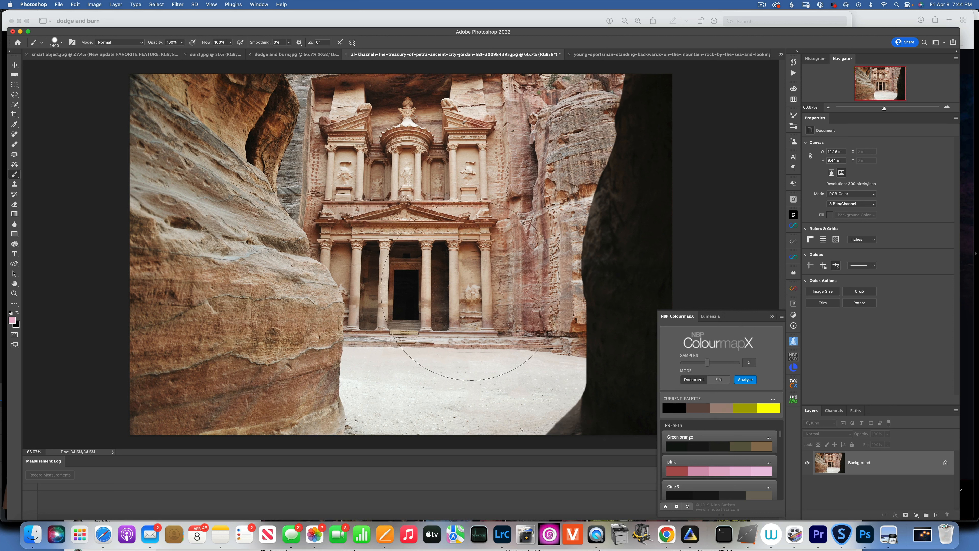
{"action": "left_click", "coordinate": [744, 381]}
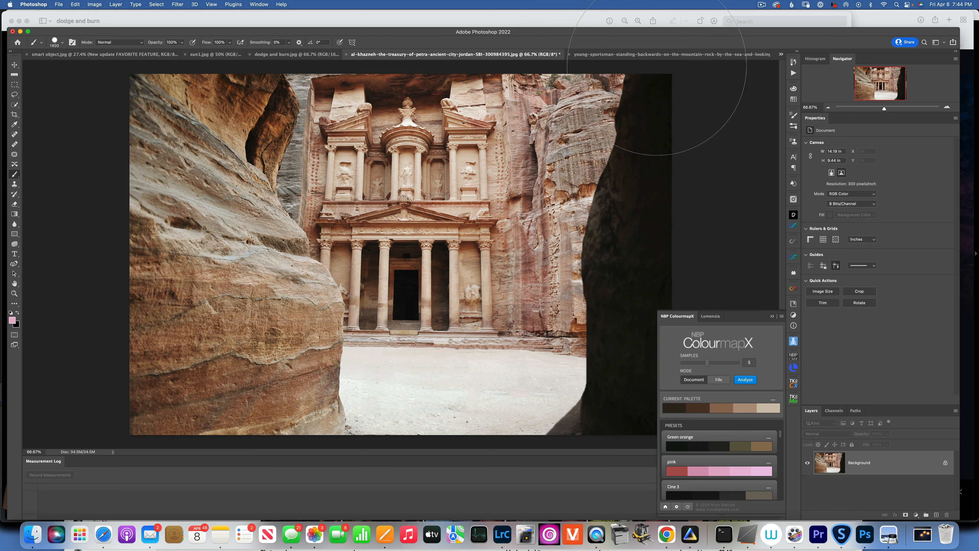
Apply color grading from the current ColourmapX palette to the sunset photo and compare it with the grading layer hidden and shown.
{"action": "left_click", "coordinate": [648, 54]}
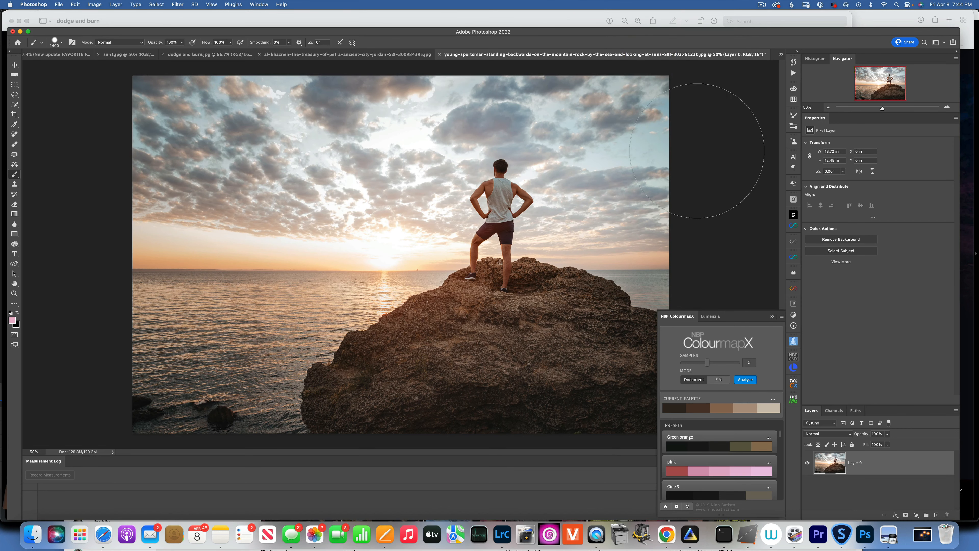
{"action": "left_click", "coordinate": [773, 399]}
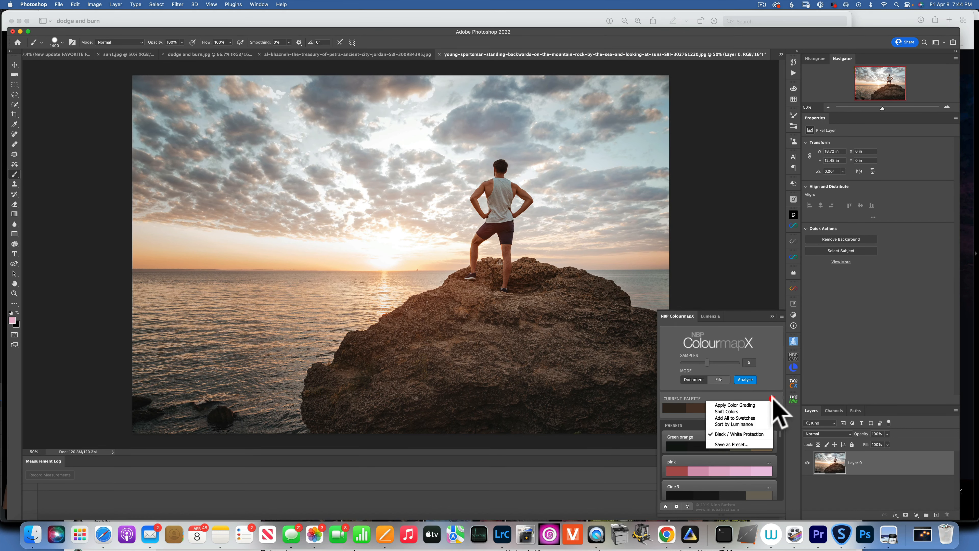
{"action": "left_click", "coordinate": [741, 406]}
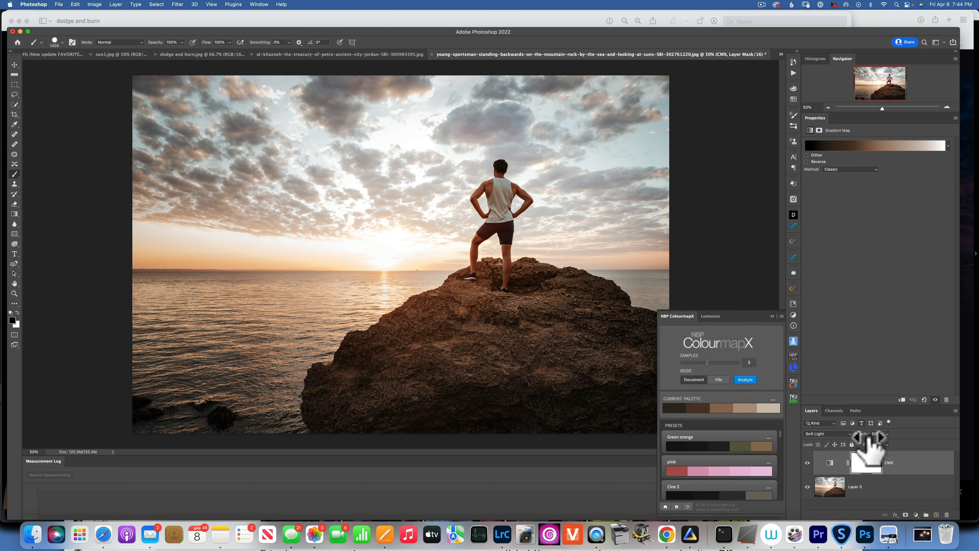
{"action": "left_click", "coordinate": [808, 462]}
{"action": "left_click", "coordinate": [807, 463]}
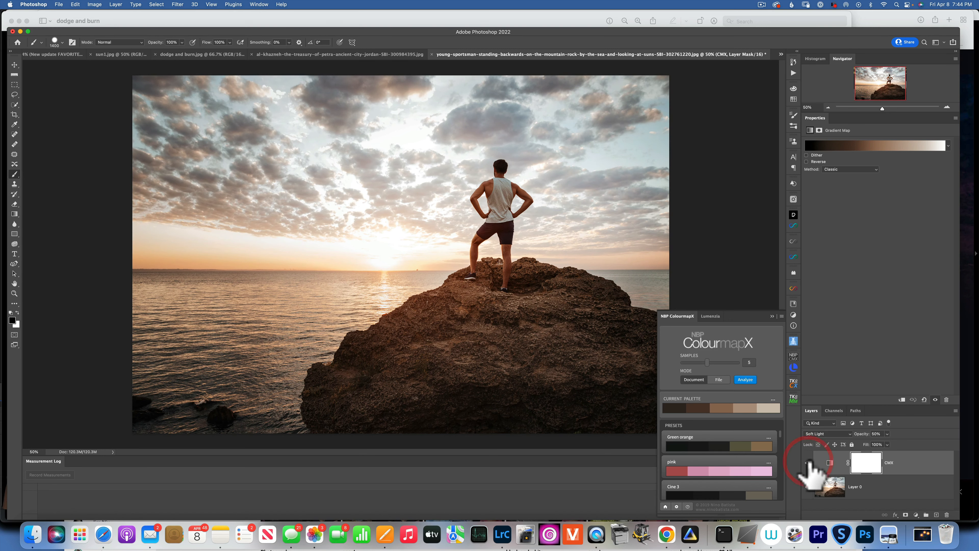
{"action": "left_click", "coordinate": [808, 463]}
{"action": "left_click", "coordinate": [809, 463]}
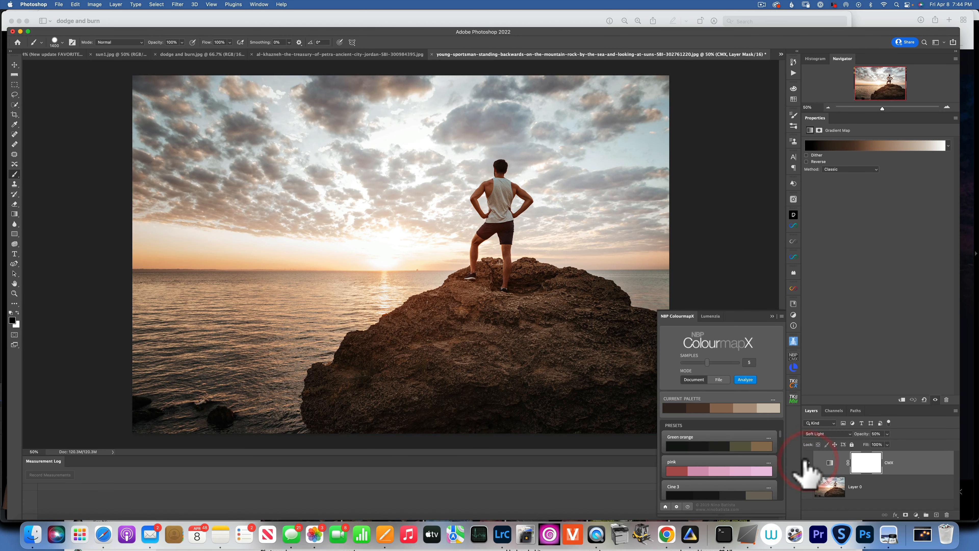
Apply color grading from the ColourmapX Cine 2 preset to the sunset photo.
{"action": "scroll", "coordinate": [751, 432], "scroll_direction": "down", "scroll_amount": 5}
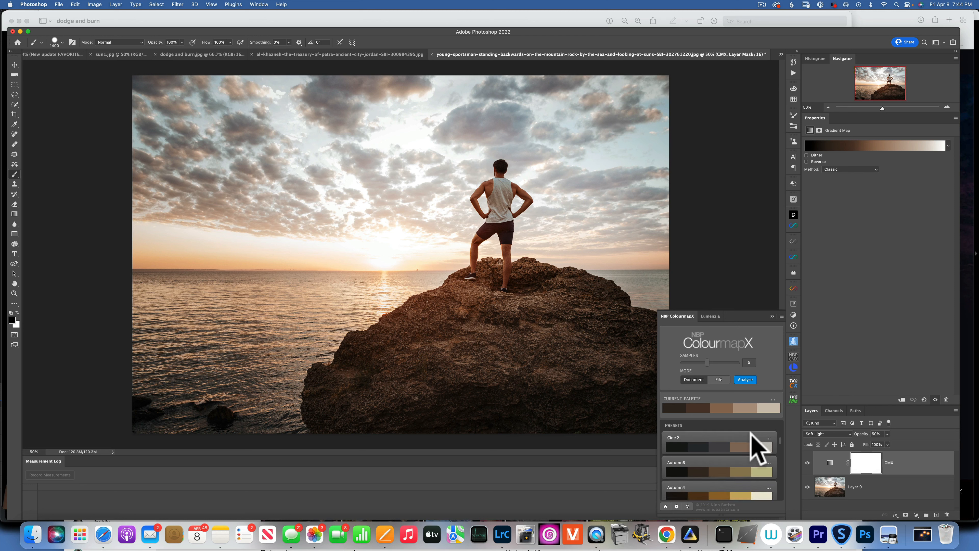
{"action": "left_click", "coordinate": [769, 436]}
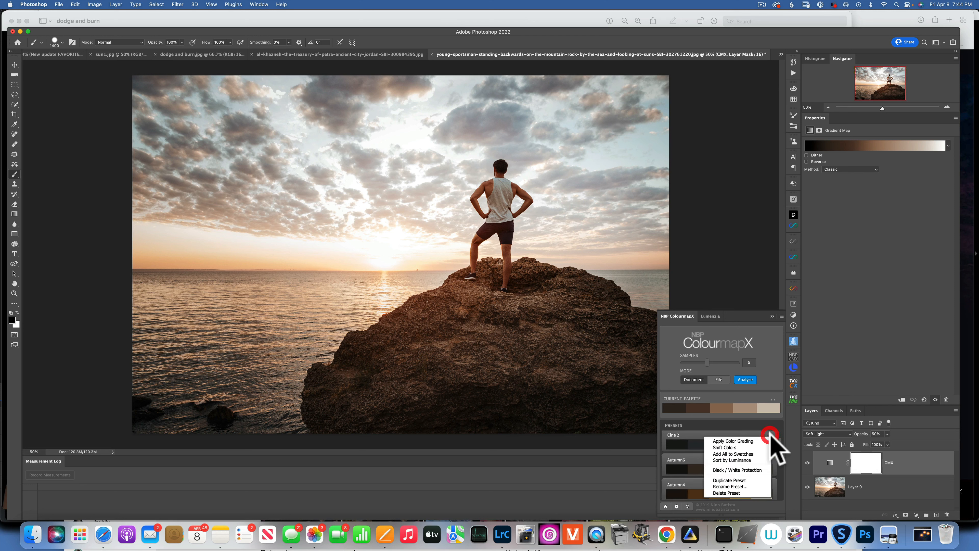
{"action": "left_click", "coordinate": [741, 441]}
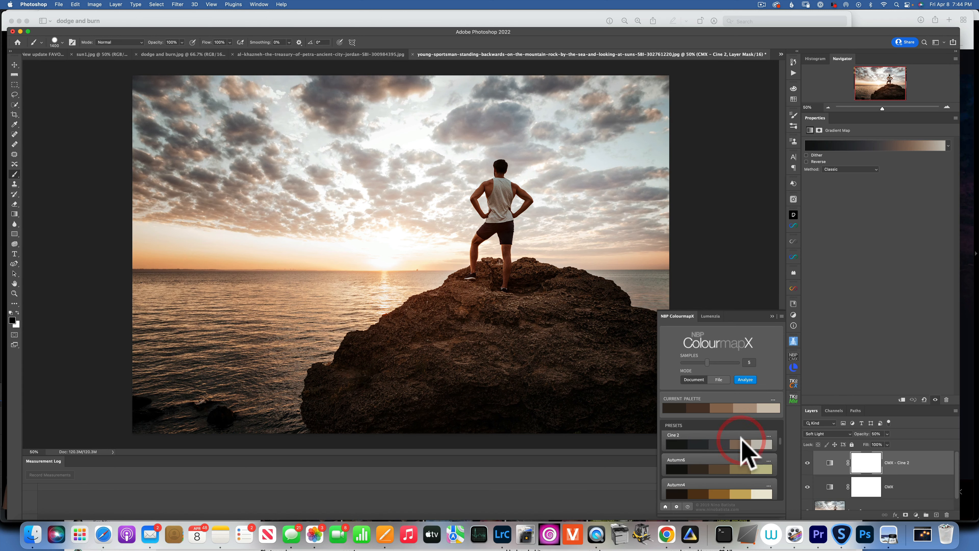
Delete both ColourmapX grading layers from the sunset photo and collapse the ColourmapX panel.
{"action": "key", "text": "BackSpace"}
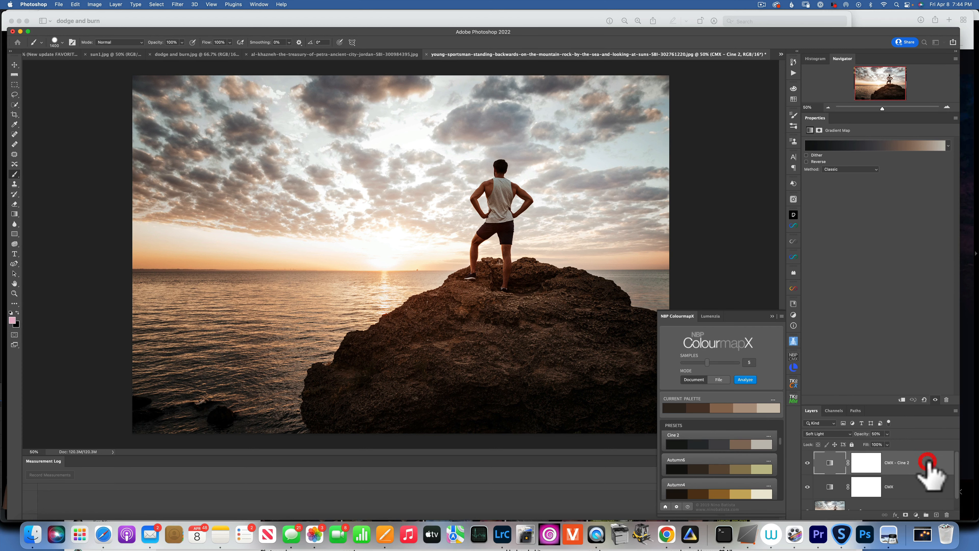
{"action": "key", "text": "BackSpace"}
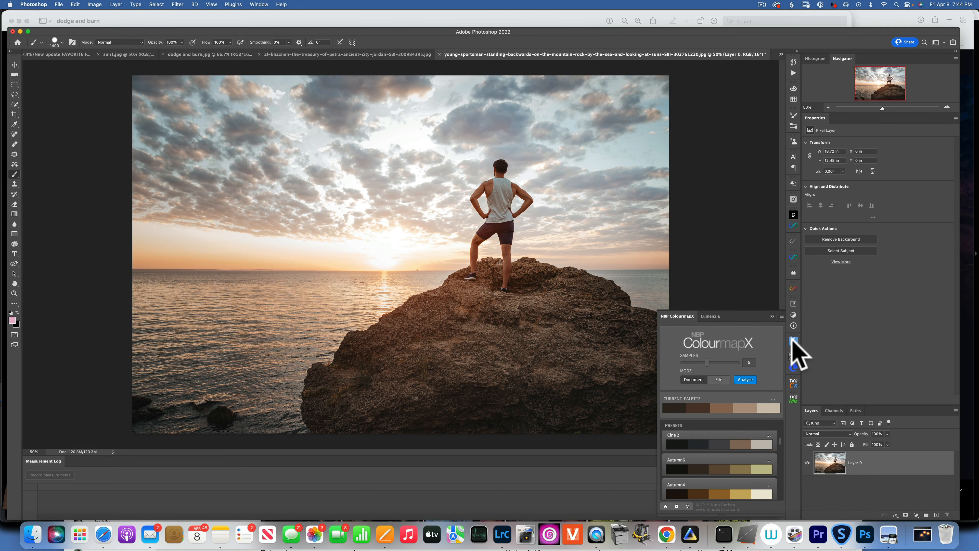
{"action": "left_click", "coordinate": [773, 315]}
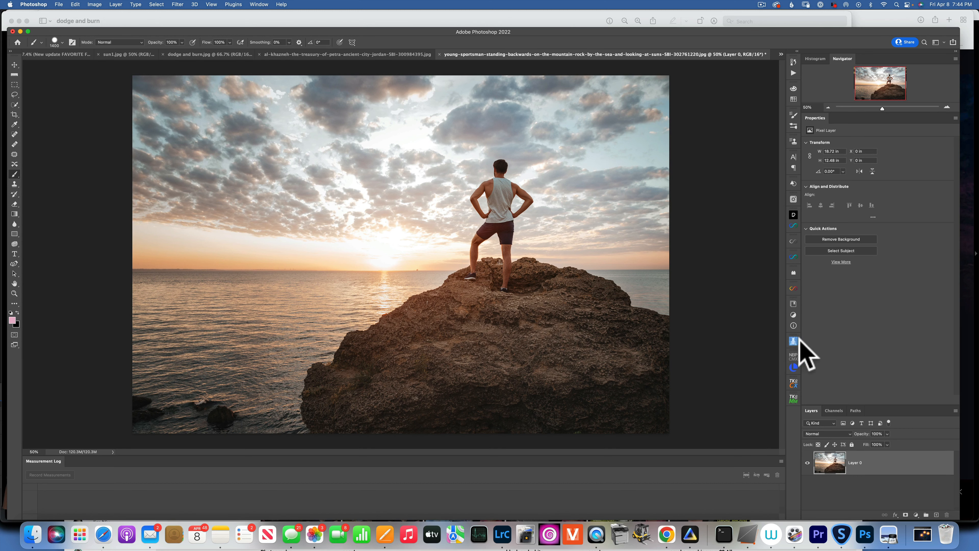
Add the 2LO Barnwell 1 texture from Adobe Paper Texture Pro and set its layer's blend mode to Soft Light.
{"action": "scroll", "coordinate": [765, 348], "scroll_direction": "up", "scroll_amount": 2}
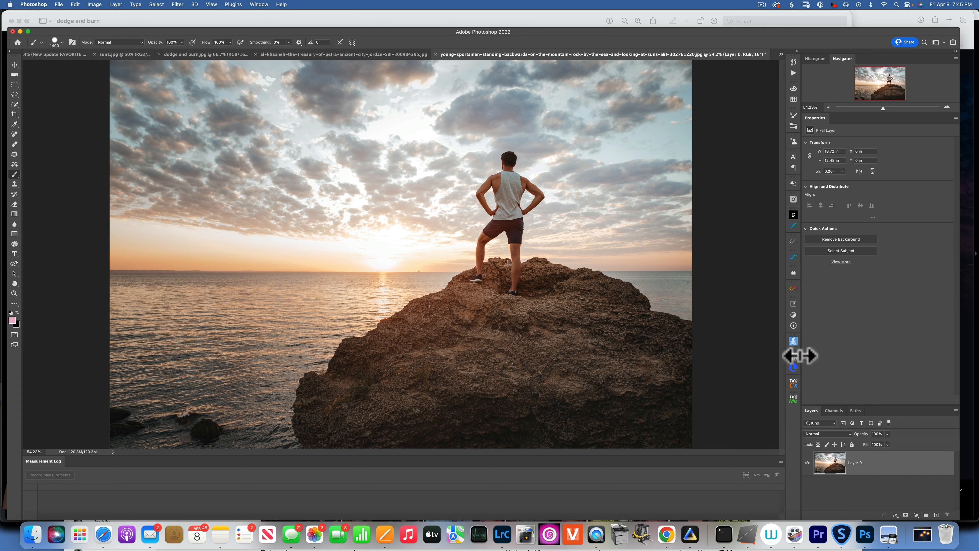
{"action": "left_click", "coordinate": [793, 341]}
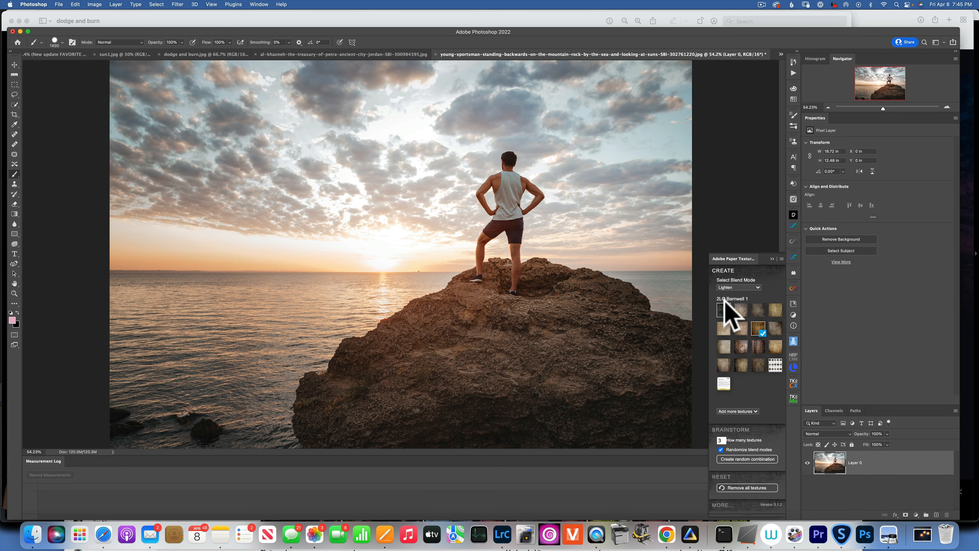
{"action": "left_click", "coordinate": [724, 308]}
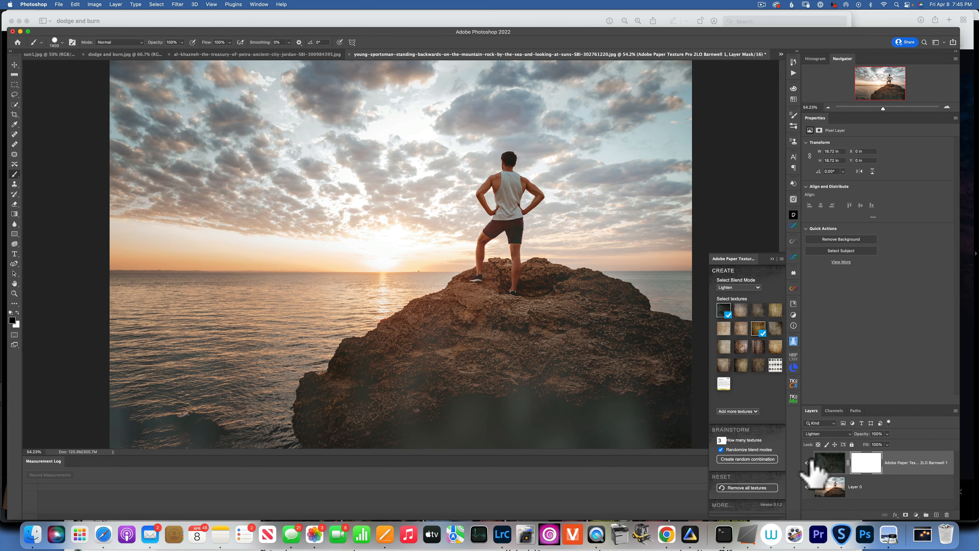
{"action": "left_click", "coordinate": [835, 465]}
{"action": "left_click", "coordinate": [831, 435]}
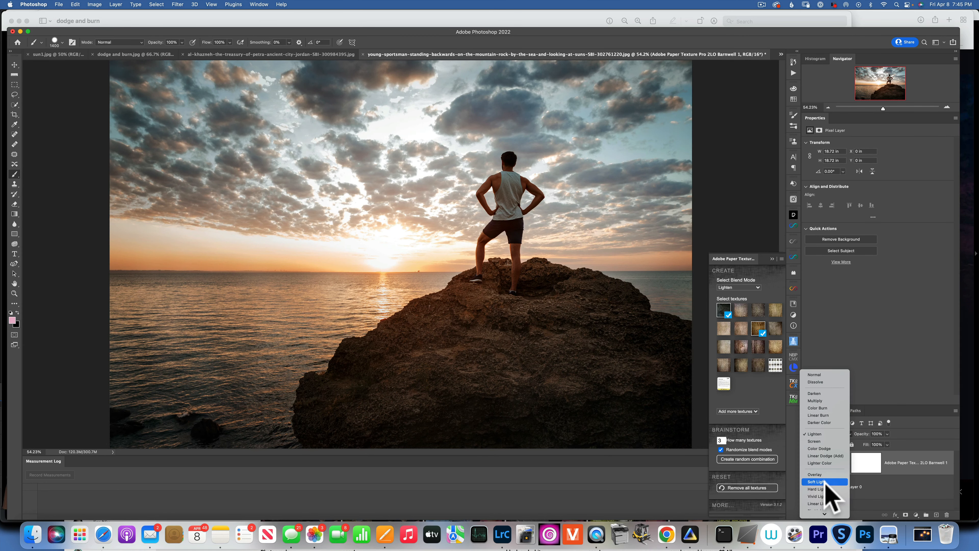
{"action": "left_click", "coordinate": [826, 482]}
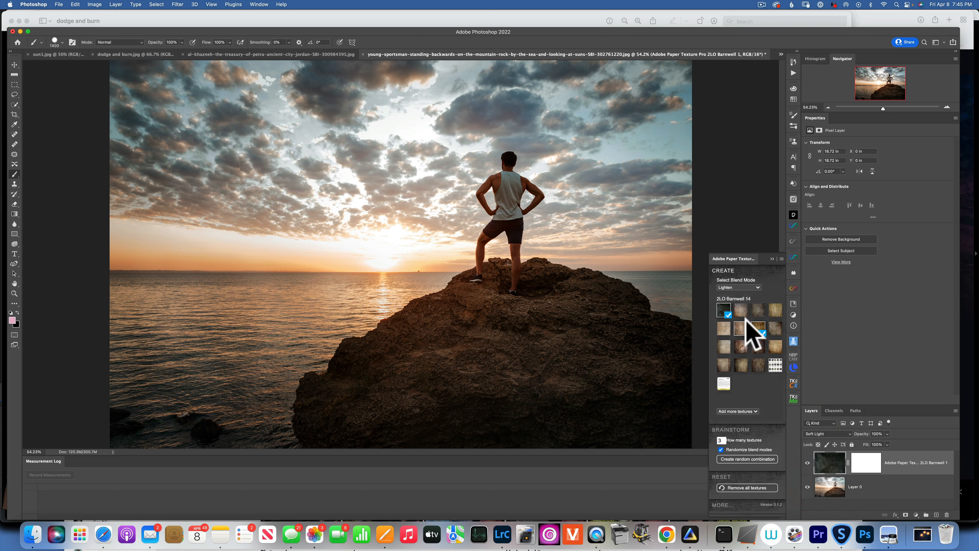
Delete the 2LO Barnwell 1 texture layer and collapse the Paper Texture panel.
{"action": "left_click", "coordinate": [926, 462]}
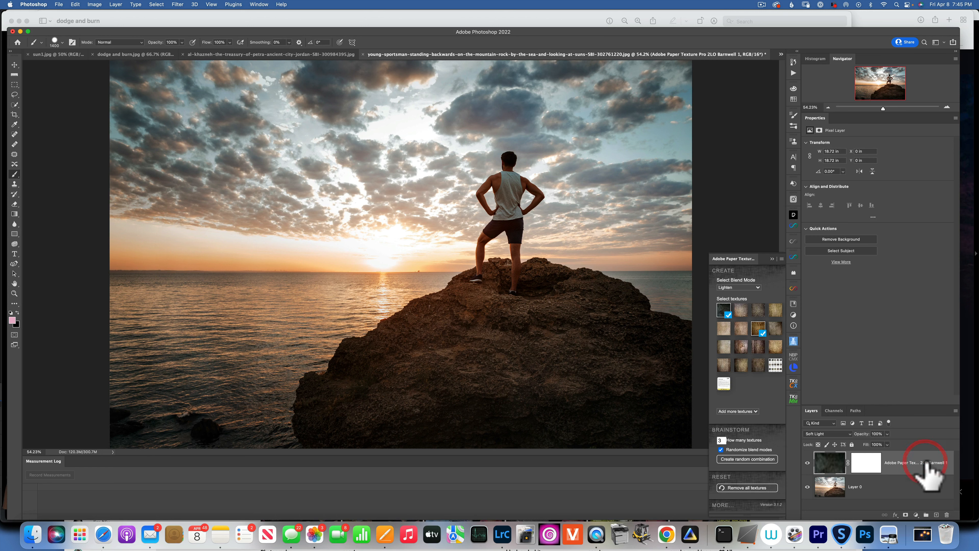
{"action": "key", "text": "BackSpace"}
{"action": "left_click", "coordinate": [772, 259]}
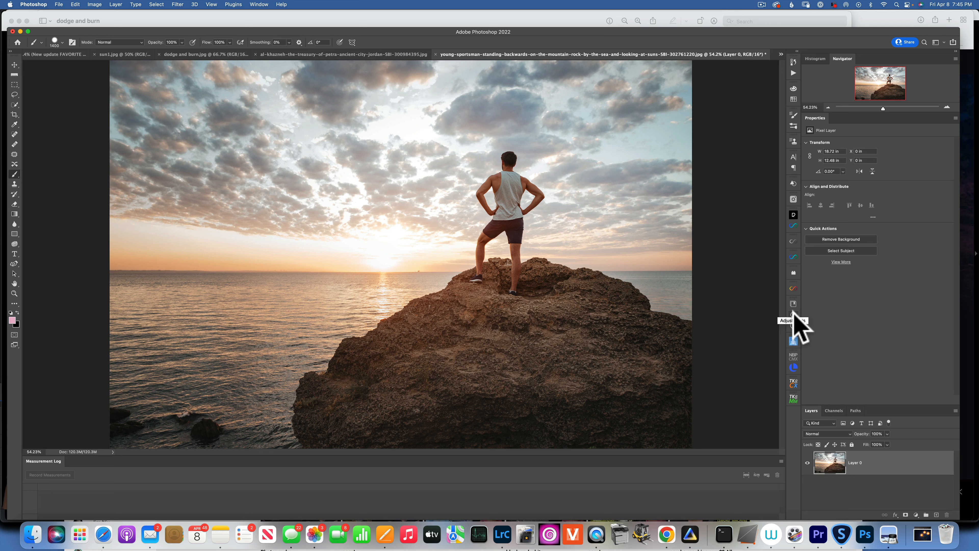
Open Infinite Color and repeatedly create new random color grades on the sunset photo.
{"action": "left_click", "coordinate": [793, 288]}
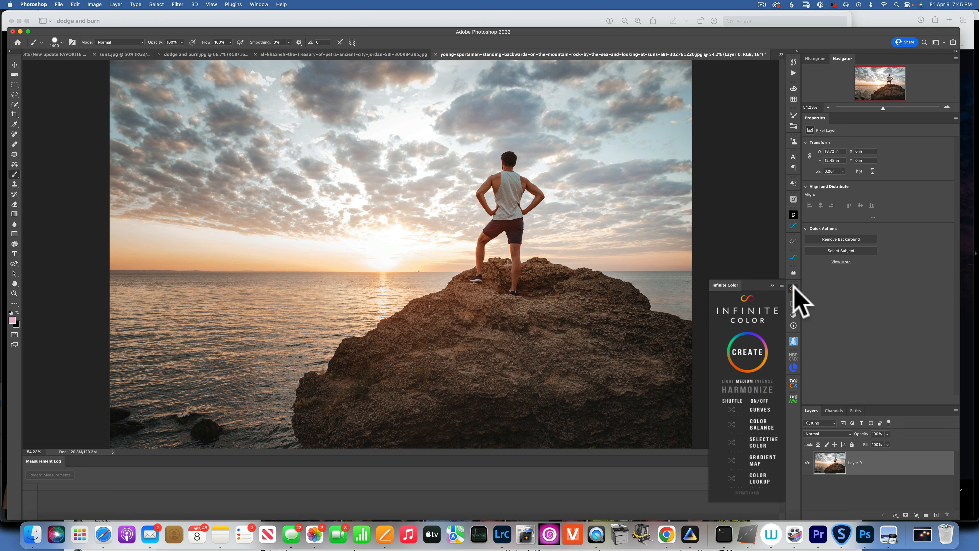
{"action": "left_click", "coordinate": [753, 357]}
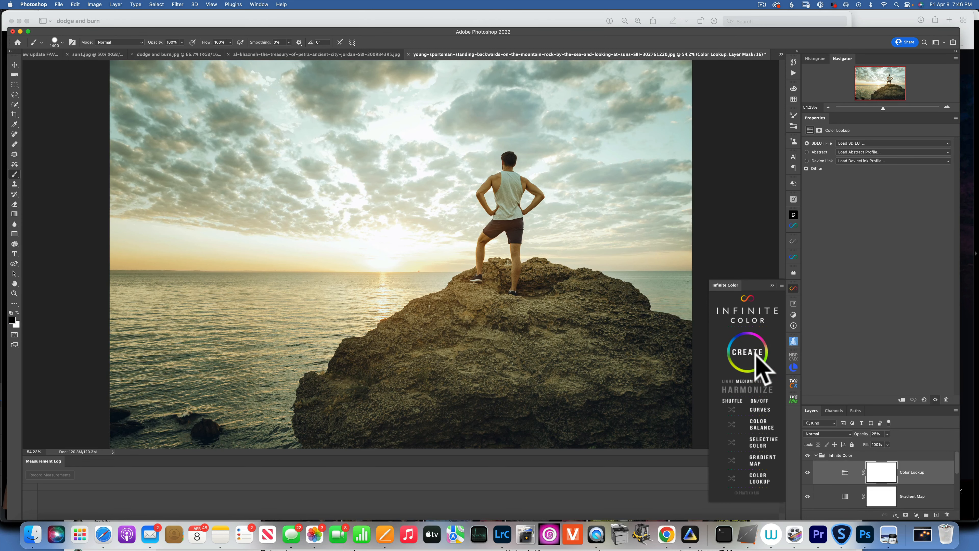
{"action": "left_click", "coordinate": [756, 361]}
{"action": "left_click", "coordinate": [757, 359]}
{"action": "left_click", "coordinate": [756, 358]}
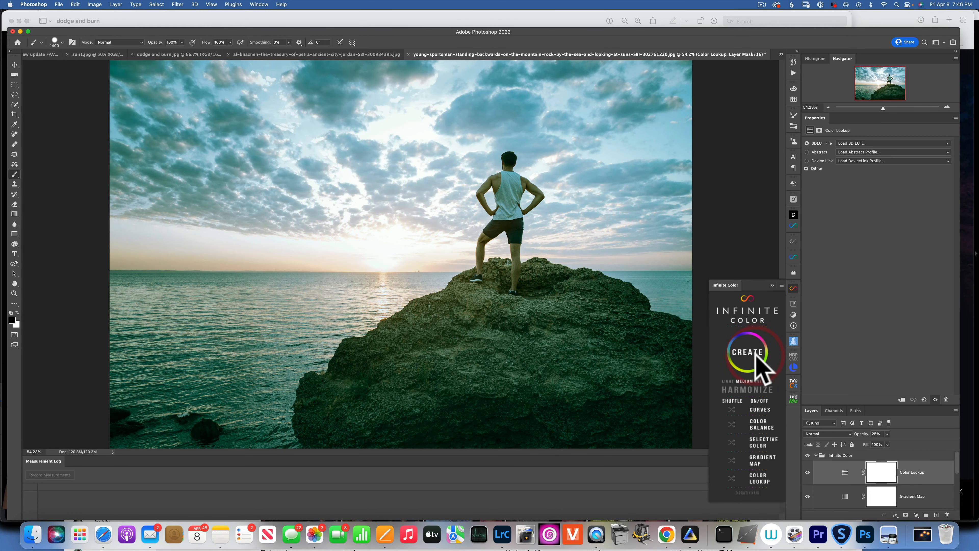
{"action": "left_click", "coordinate": [757, 359]}
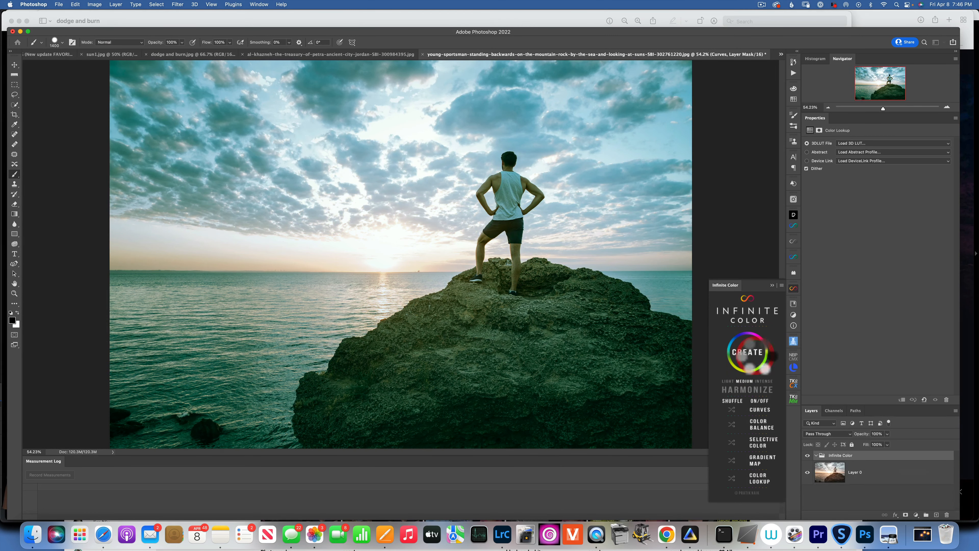
{"action": "left_click", "coordinate": [756, 360]}
{"action": "left_click", "coordinate": [756, 359]}
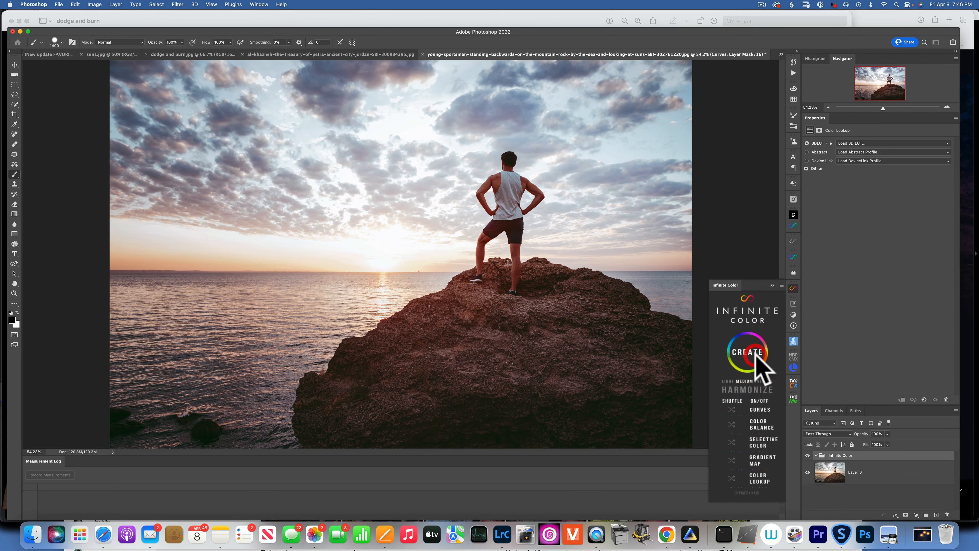
{"action": "left_click", "coordinate": [757, 359]}
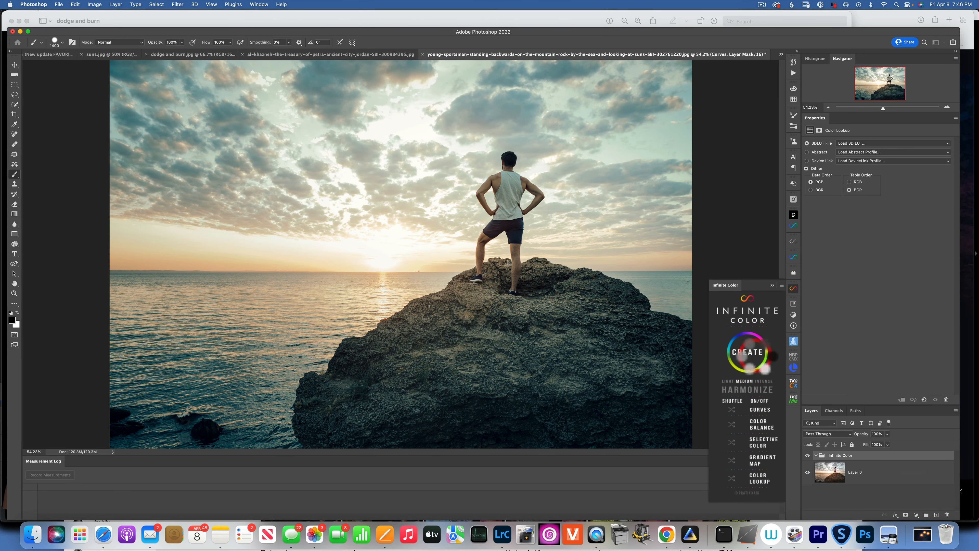
{"action": "left_click", "coordinate": [757, 358]}
{"action": "left_click", "coordinate": [756, 360]}
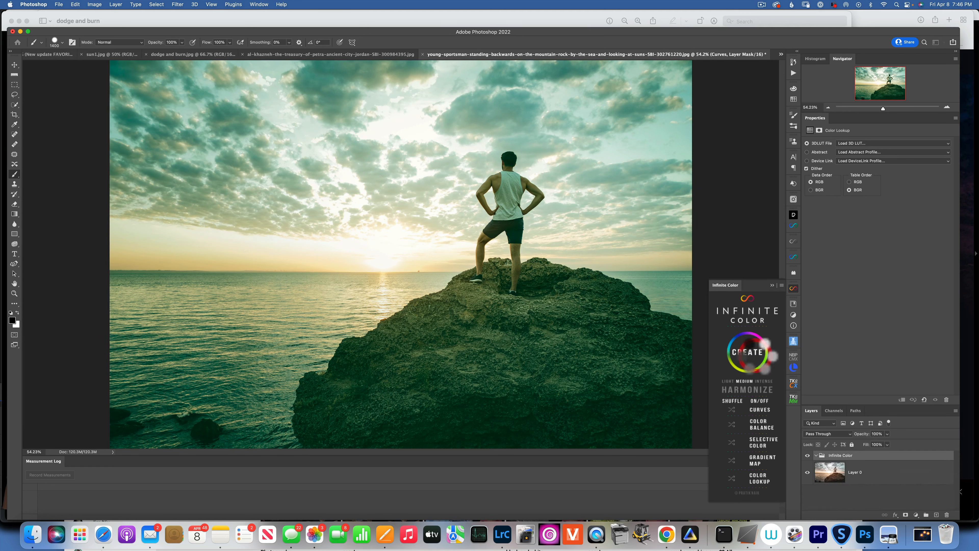
{"action": "left_click", "coordinate": [756, 360]}
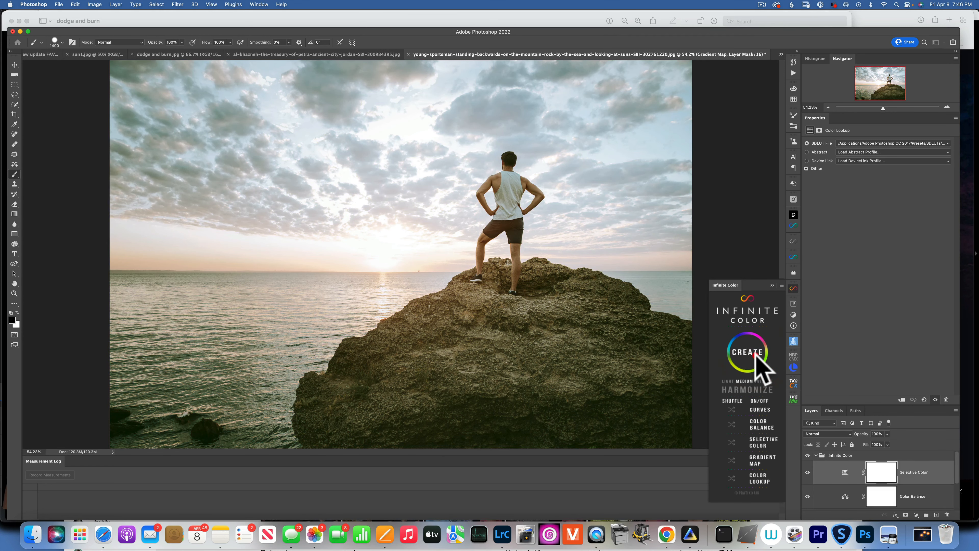
{"action": "left_click", "coordinate": [756, 360]}
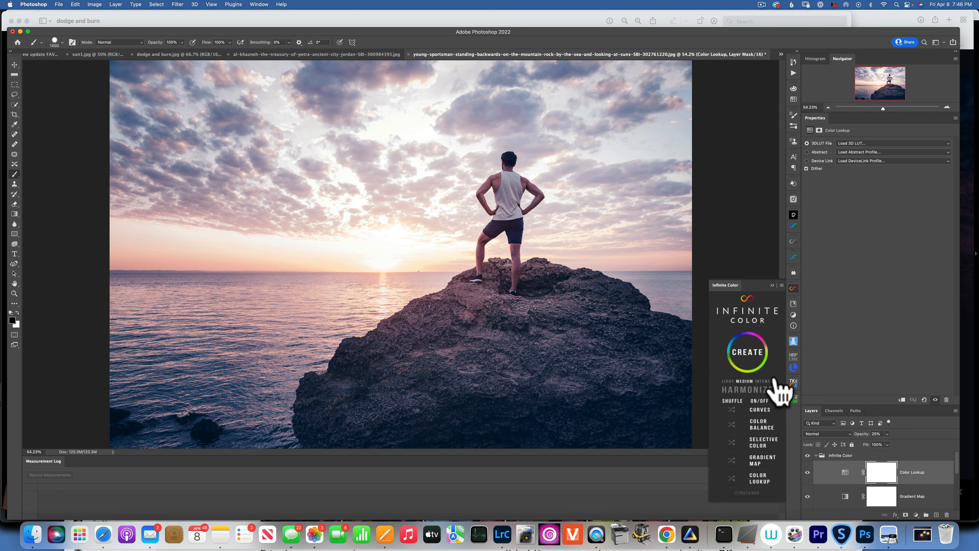
{"action": "left_click", "coordinate": [752, 357]}
{"action": "left_click", "coordinate": [752, 358]}
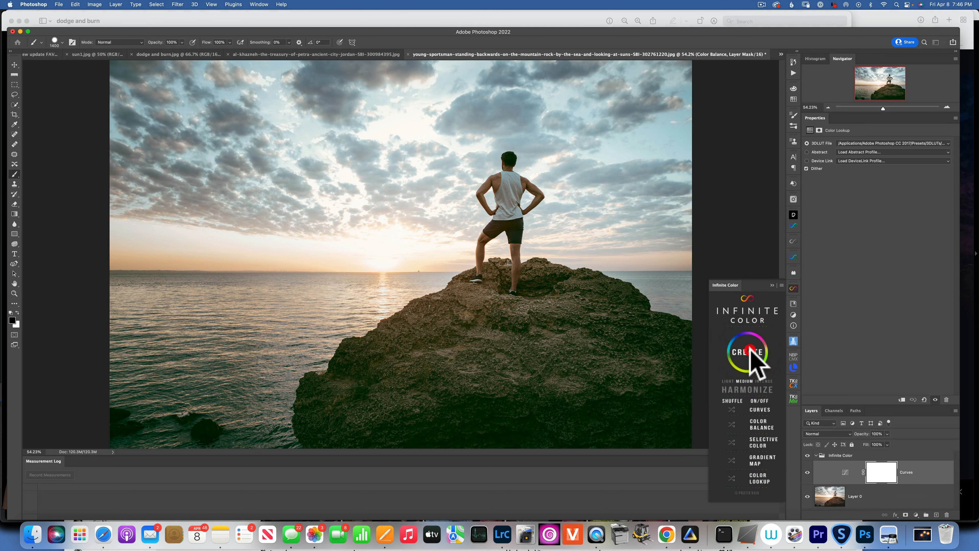
{"action": "left_click", "coordinate": [750, 348]}
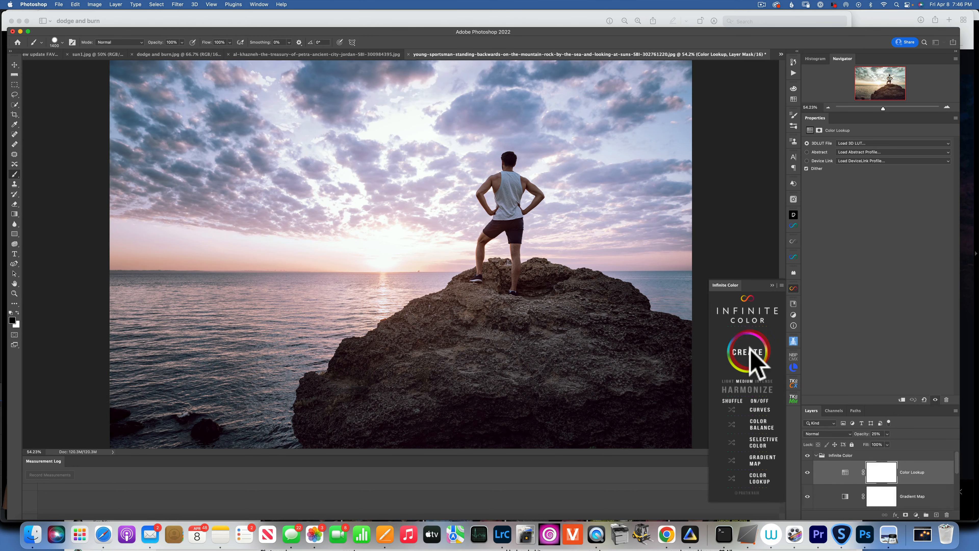
{"action": "left_click", "coordinate": [750, 347]}
{"action": "left_click", "coordinate": [750, 348]}
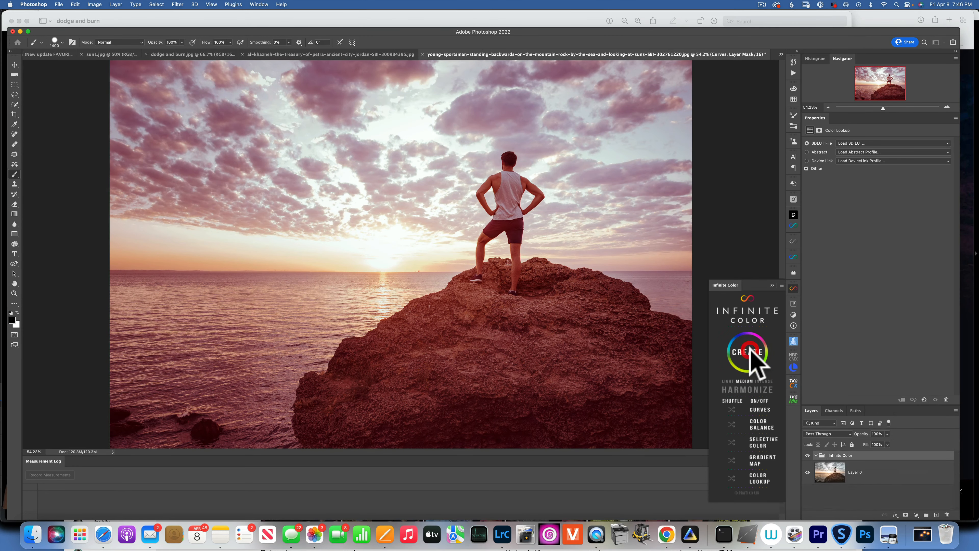
{"action": "left_click", "coordinate": [750, 348]}
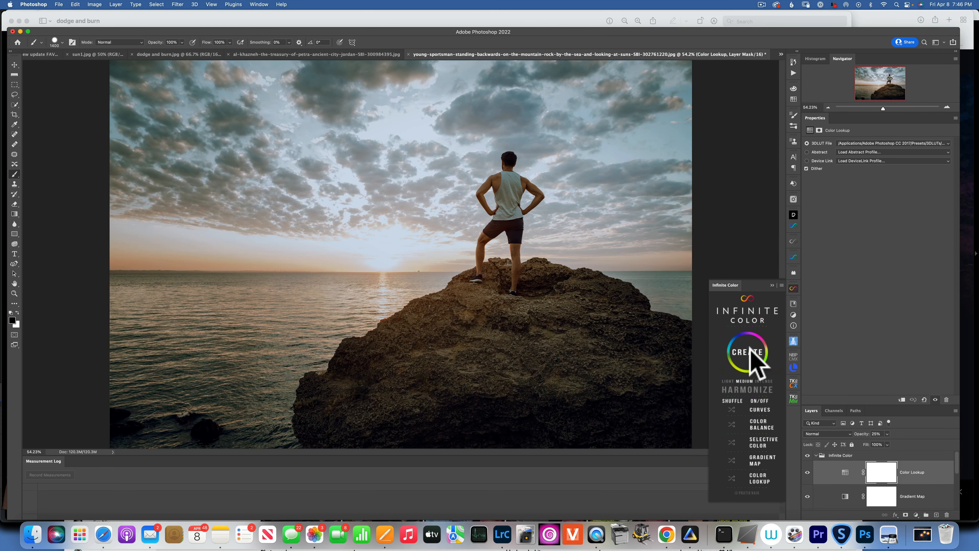
{"action": "left_click", "coordinate": [750, 348]}
{"action": "left_click", "coordinate": [750, 349]}
{"action": "left_click", "coordinate": [750, 349]}
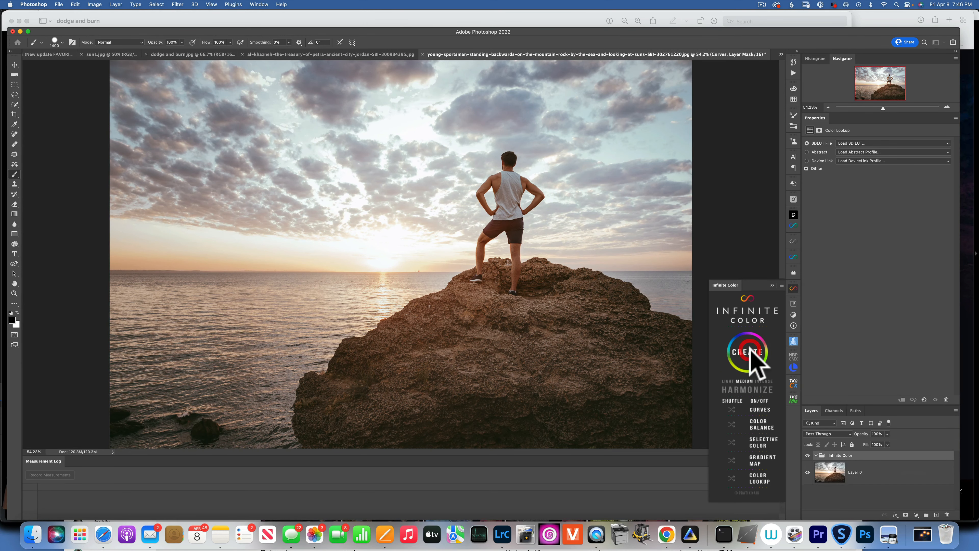
Generate several more random Infinite Color grades for the sunset photo at medium intensity.
{"action": "left_click", "coordinate": [751, 349]}
{"action": "left_click", "coordinate": [750, 349]}
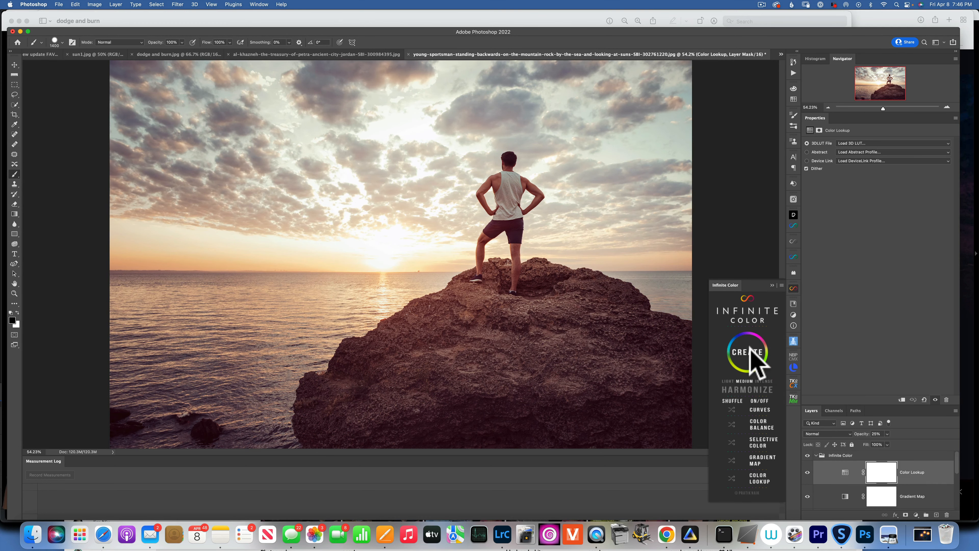
{"action": "left_click", "coordinate": [750, 349]}
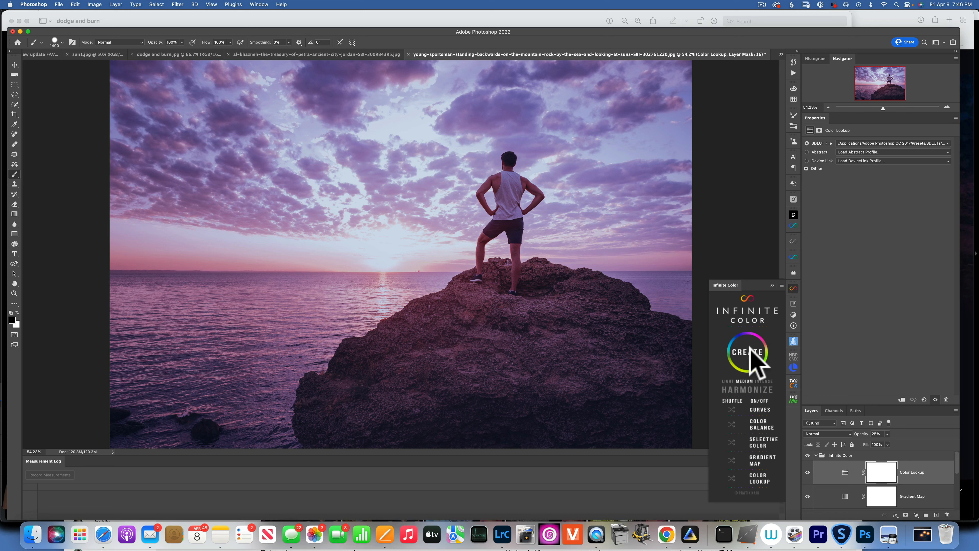
{"action": "left_click", "coordinate": [750, 349]}
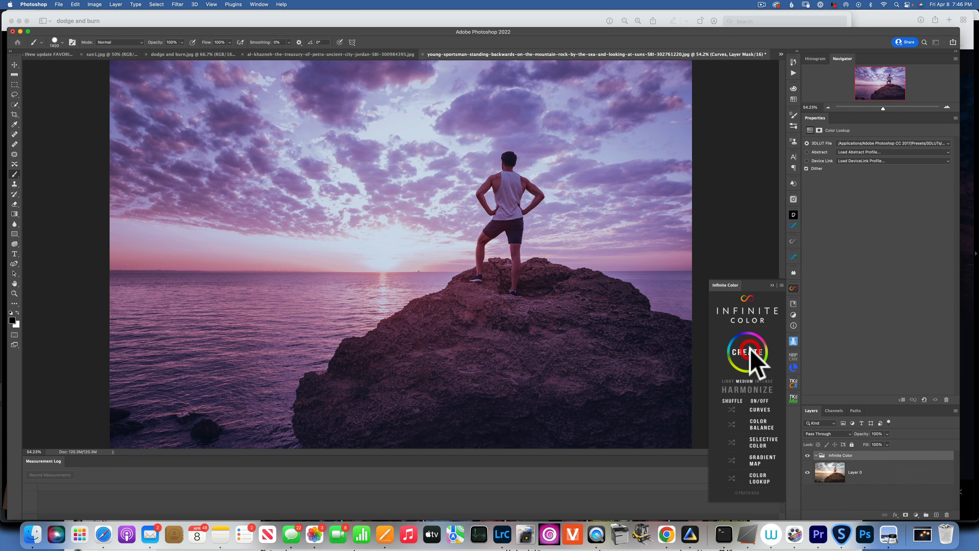
{"action": "left_click", "coordinate": [750, 349]}
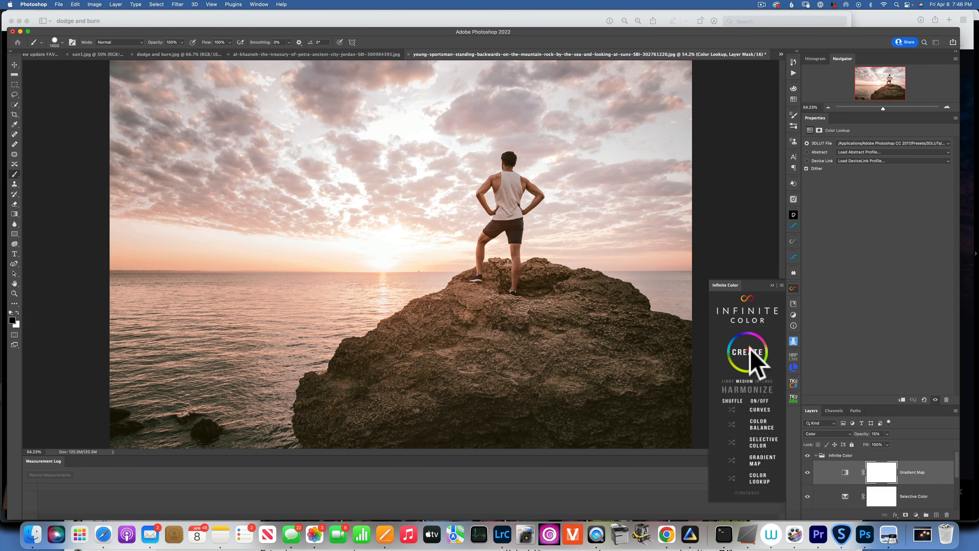
{"action": "left_click", "coordinate": [750, 349]}
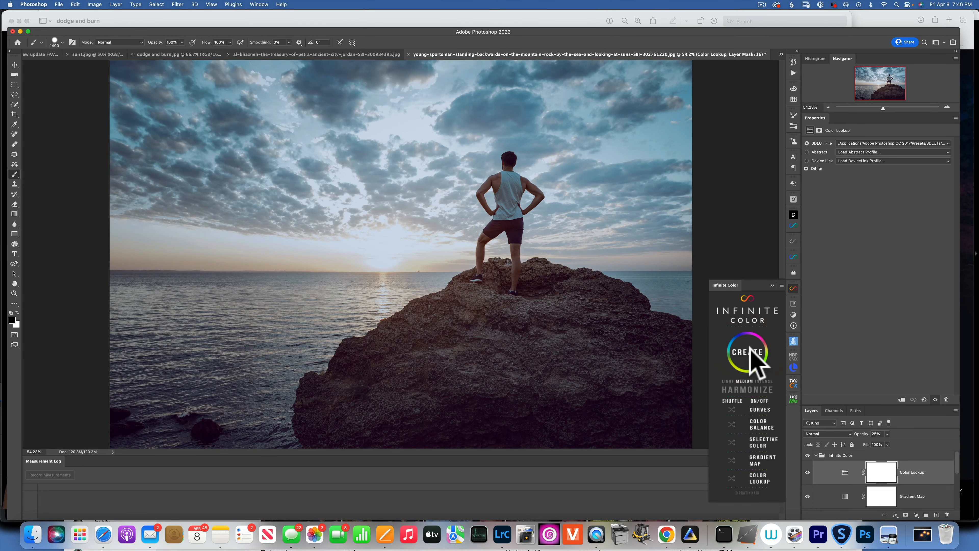
Collapse the Infinite Color panel and delete the whole Infinite Color layer group from the sunset photo.
{"action": "left_click", "coordinate": [771, 285]}
{"action": "left_click", "coordinate": [850, 455]}
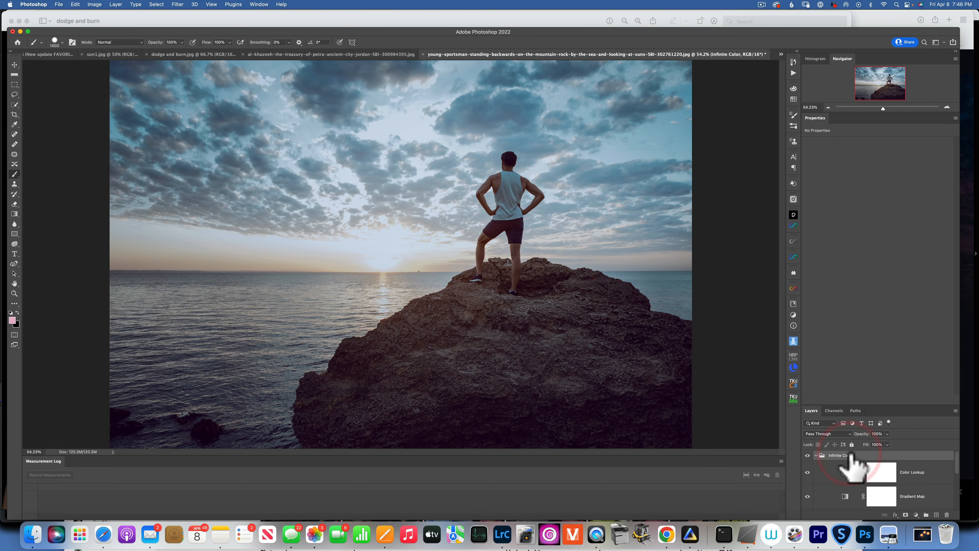
{"action": "key", "text": "BackSpace"}
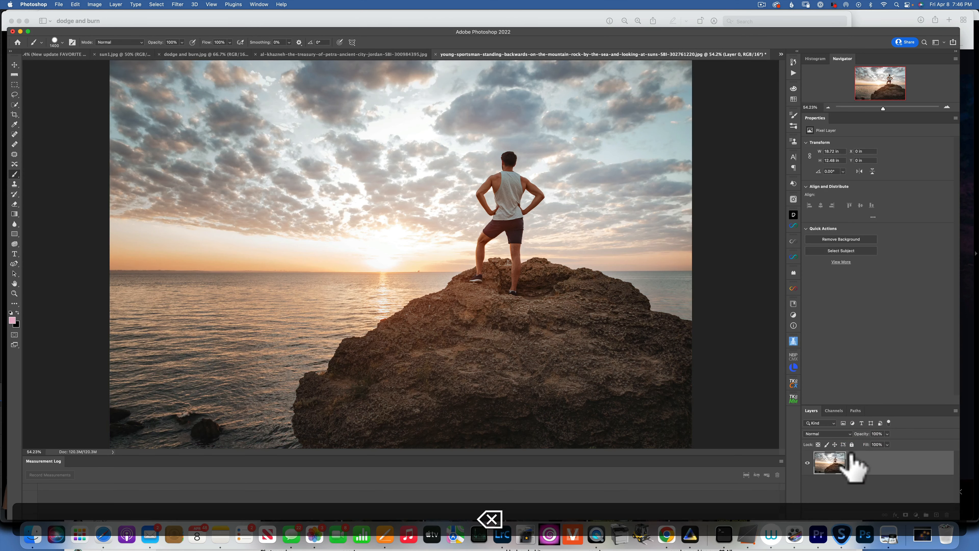
Show the Infinite Texture panel briefly, collapse it, and open the Infinite Black & White panel instead.
{"action": "left_click", "coordinate": [793, 257]}
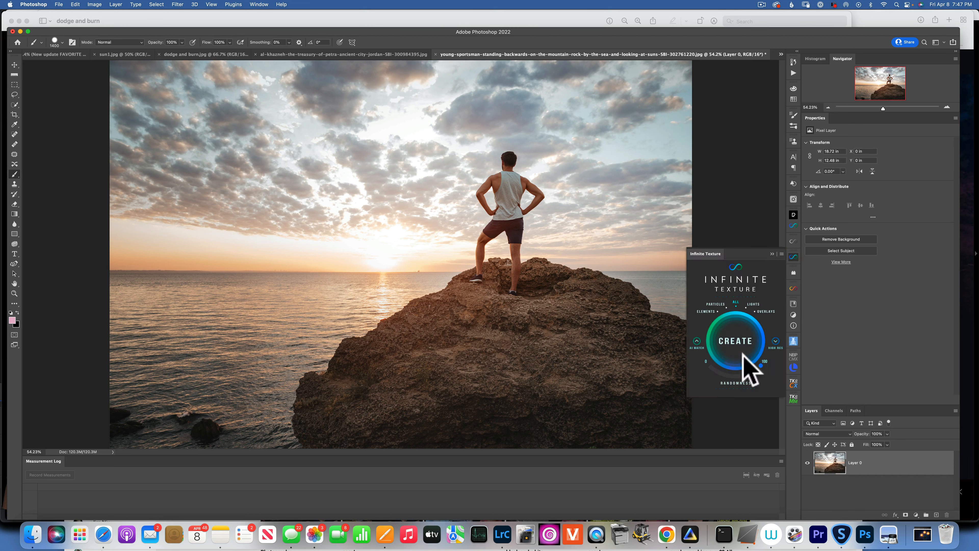
{"action": "left_click", "coordinate": [793, 257]}
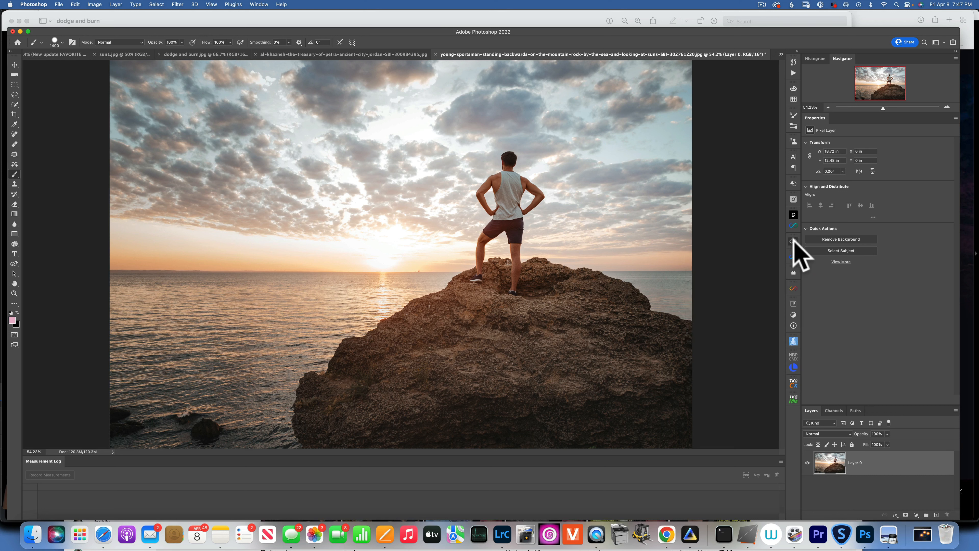
{"action": "left_click", "coordinate": [793, 242]}
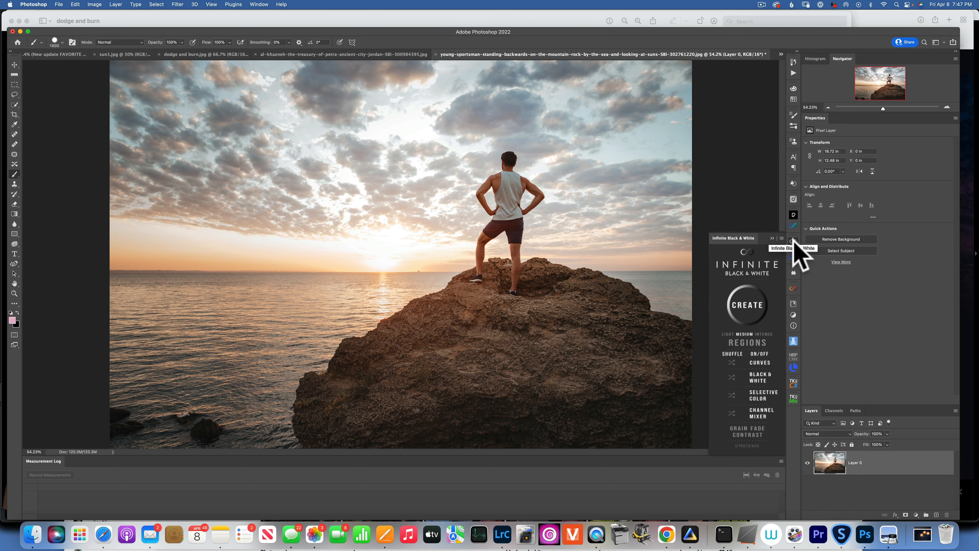
Create a series of random medium-intensity black-and-white conversions of the sunset photo and collapse the Infinite Black & White panel.
{"action": "left_click", "coordinate": [748, 305]}
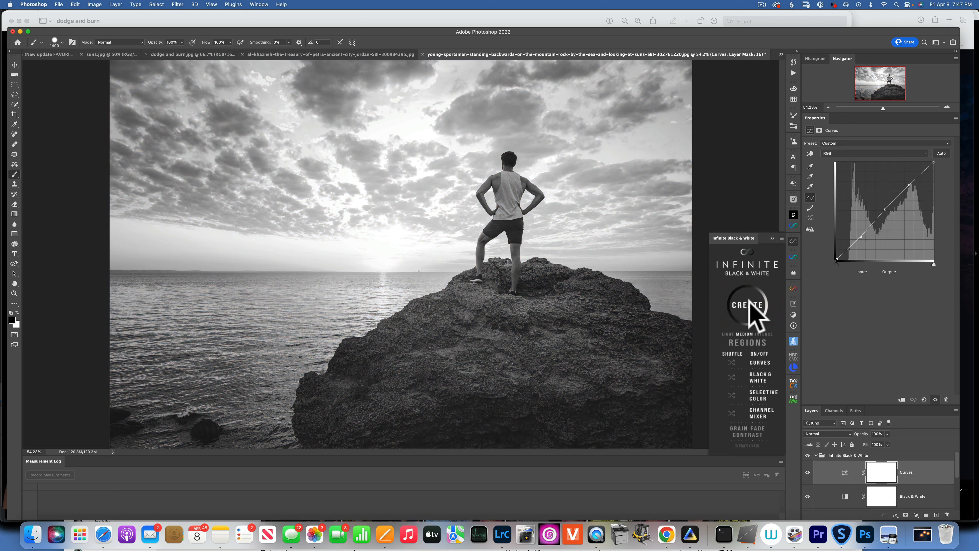
{"action": "left_click", "coordinate": [749, 304]}
{"action": "left_click", "coordinate": [749, 304]}
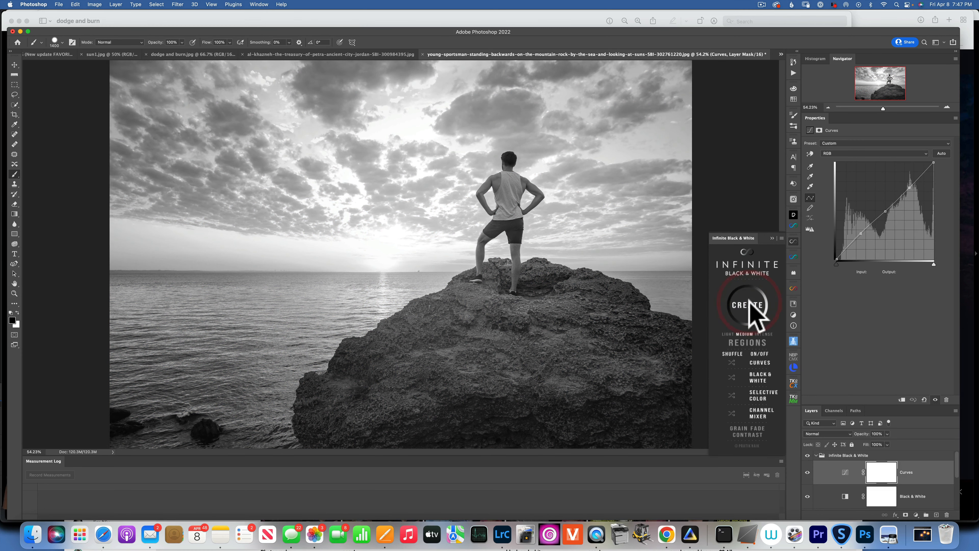
{"action": "left_click", "coordinate": [750, 303]}
{"action": "left_click", "coordinate": [749, 302]}
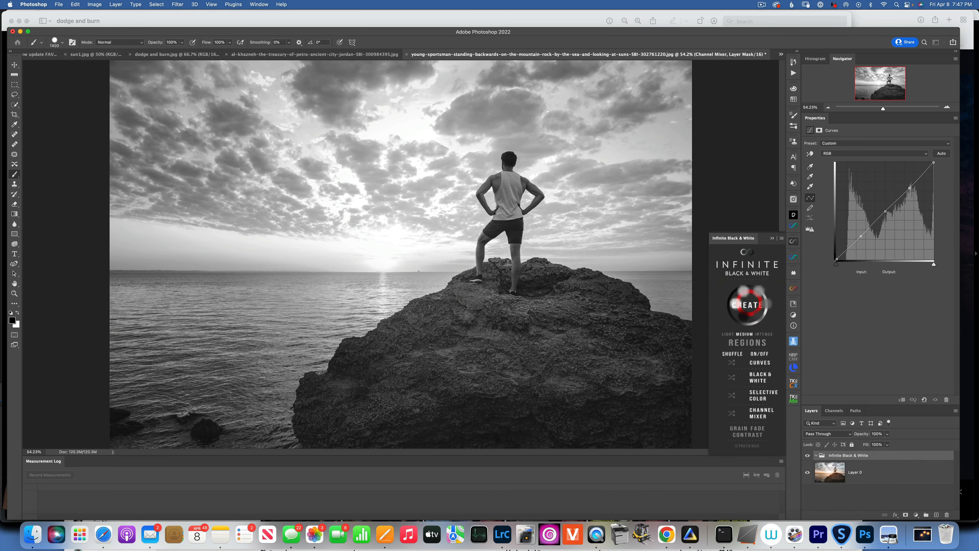
{"action": "left_click", "coordinate": [750, 303]}
{"action": "left_click", "coordinate": [750, 302]}
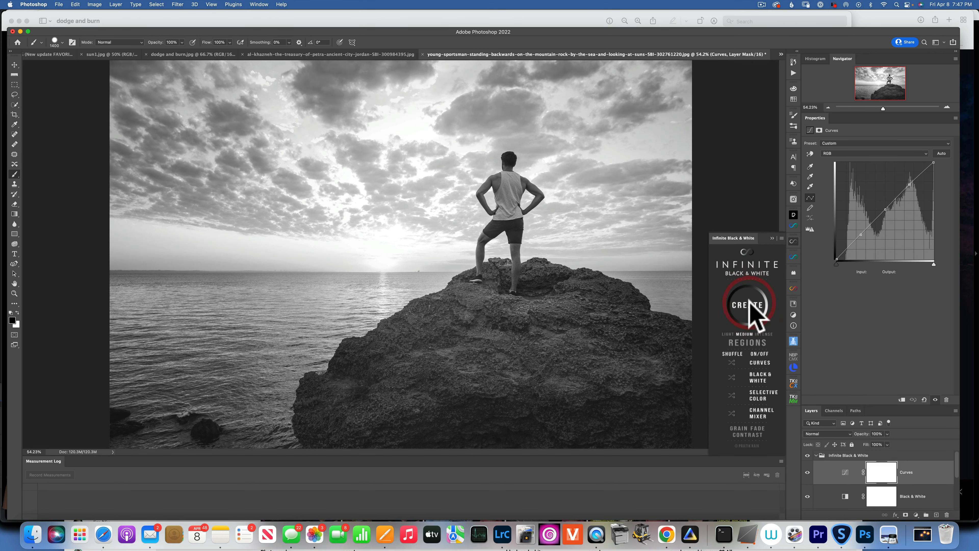
{"action": "left_click", "coordinate": [750, 303]}
{"action": "left_click", "coordinate": [750, 303]}
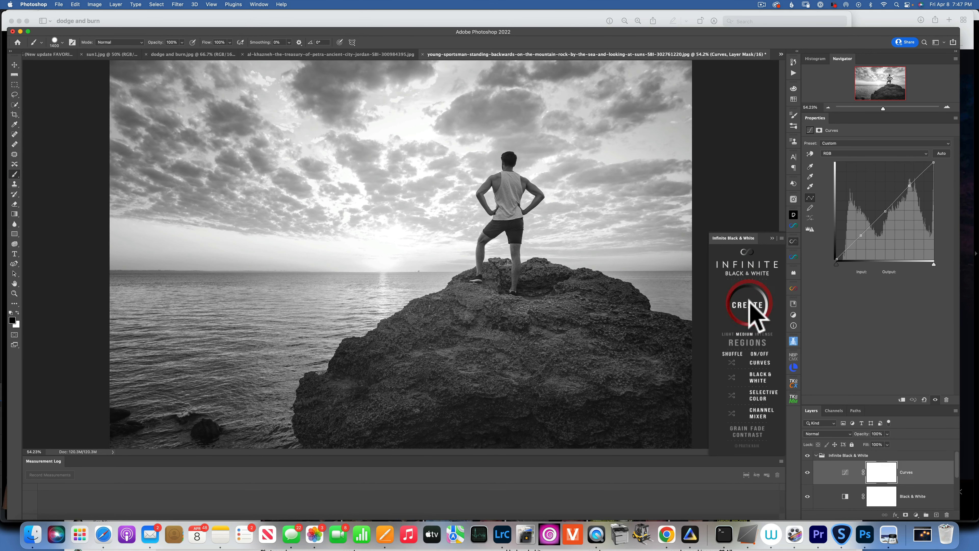
{"action": "left_click", "coordinate": [749, 303]}
{"action": "left_click", "coordinate": [749, 303]}
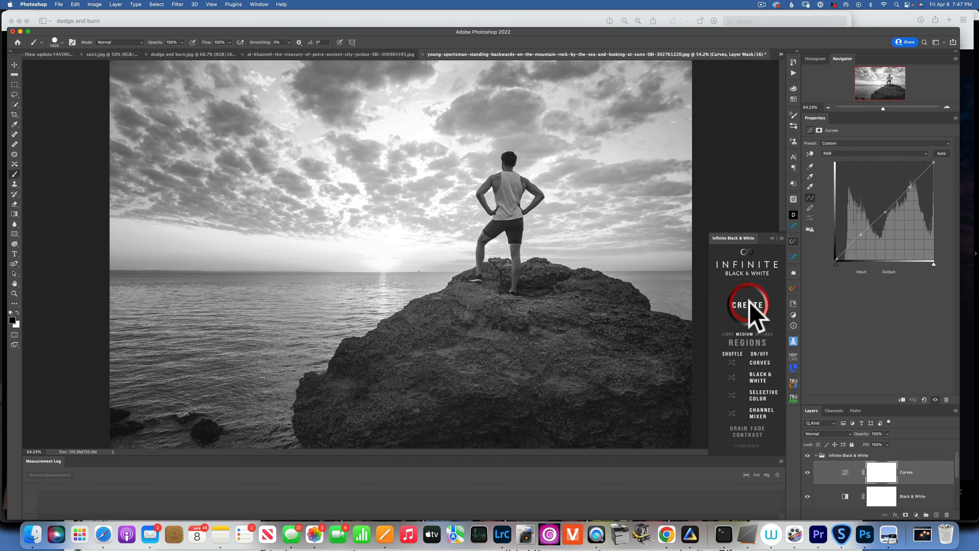
{"action": "left_click", "coordinate": [749, 303]}
{"action": "left_click", "coordinate": [750, 303]}
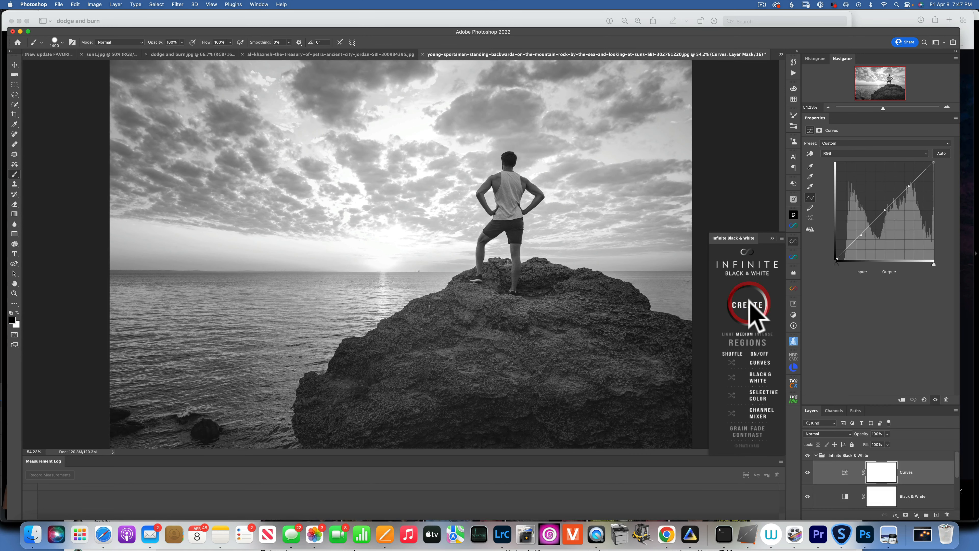
{"action": "left_click", "coordinate": [749, 303]}
{"action": "left_click", "coordinate": [750, 303]}
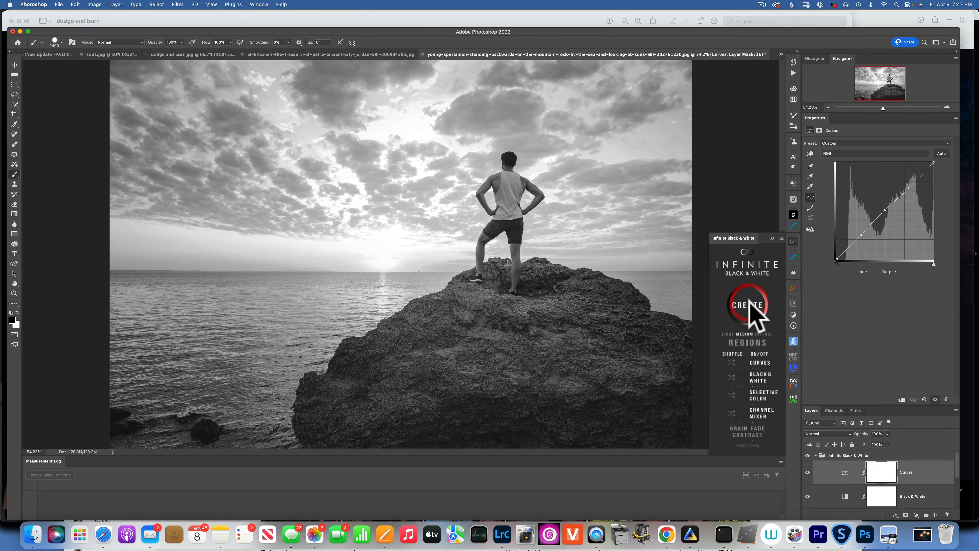
{"action": "left_click", "coordinate": [750, 303]}
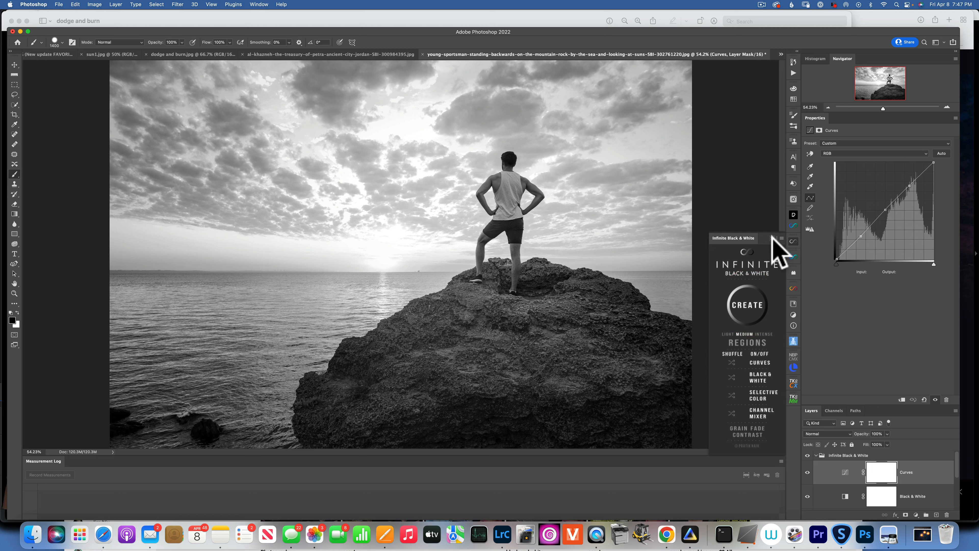
{"action": "left_click", "coordinate": [773, 238]}
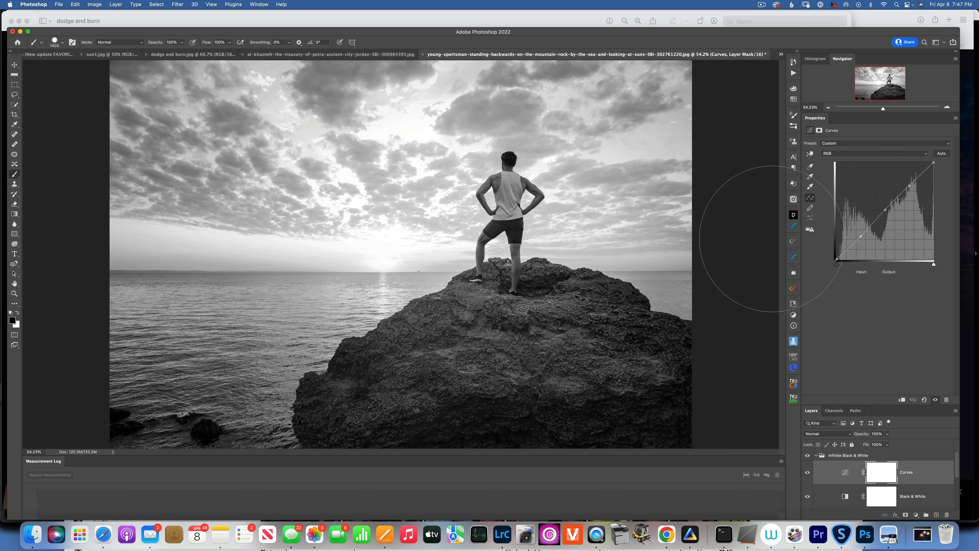
Open the Infinite Texture Visualizer, choose the orange texture and the beige texture as main preview, and reshuffle the surrounding suggestions for each.
{"action": "left_click", "coordinate": [794, 226]}
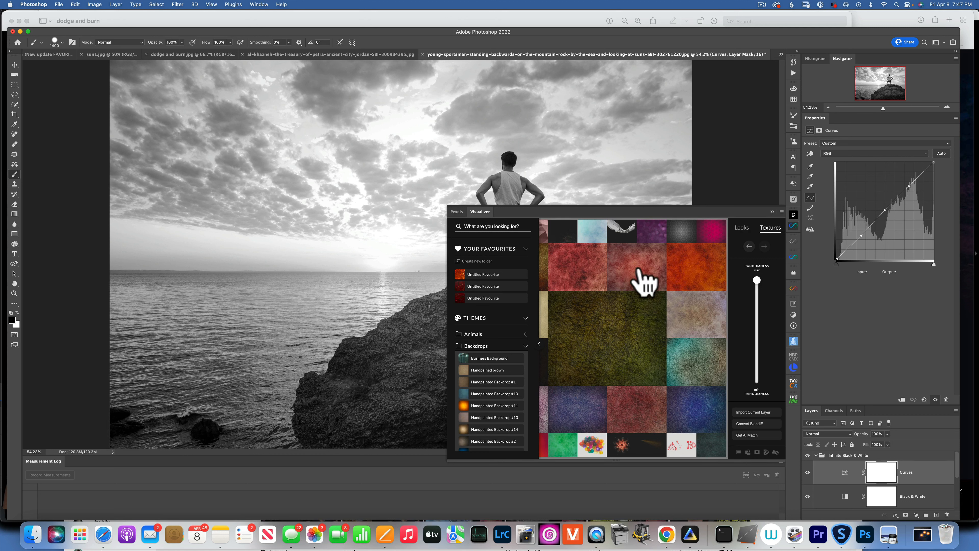
{"action": "left_click", "coordinate": [696, 264]}
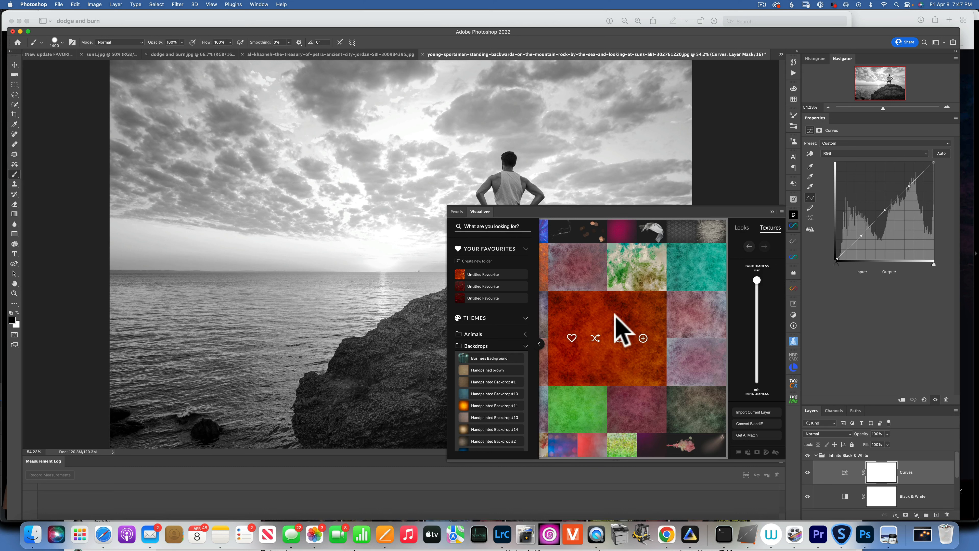
{"action": "left_click", "coordinate": [594, 338]}
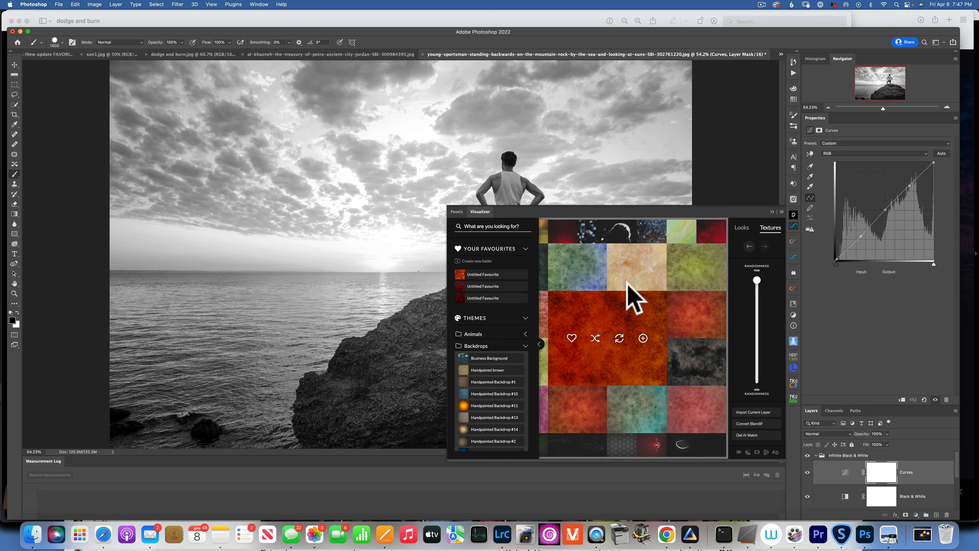
{"action": "left_click", "coordinate": [634, 265]}
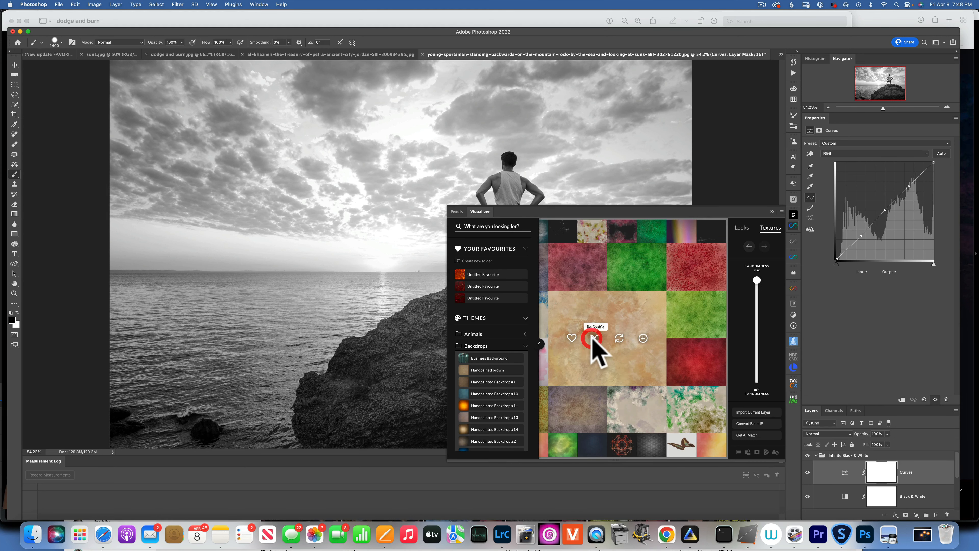
{"action": "left_click", "coordinate": [593, 338]}
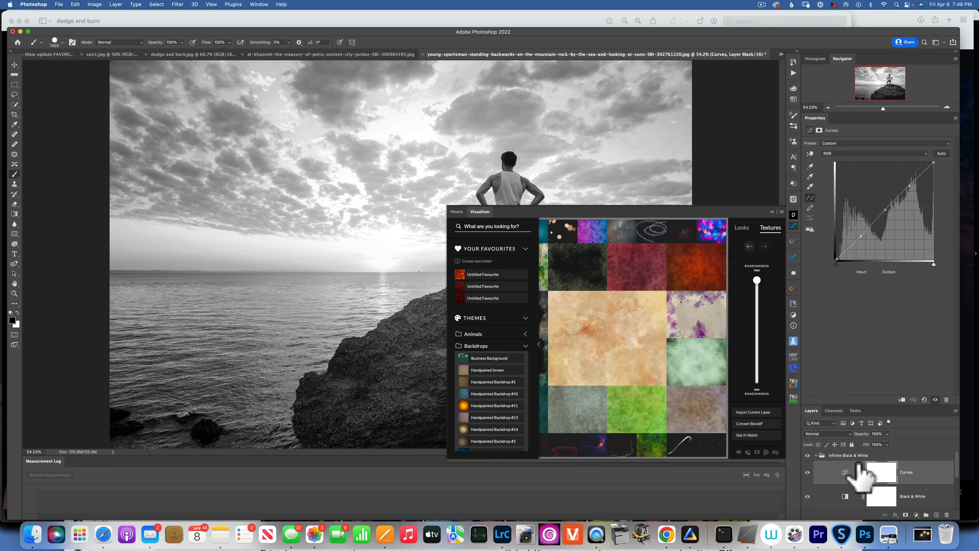
Delete the Infinite Black & White layer group to restore the photo's original colors.
{"action": "left_click", "coordinate": [848, 454]}
{"action": "key", "text": "BackSpace"}
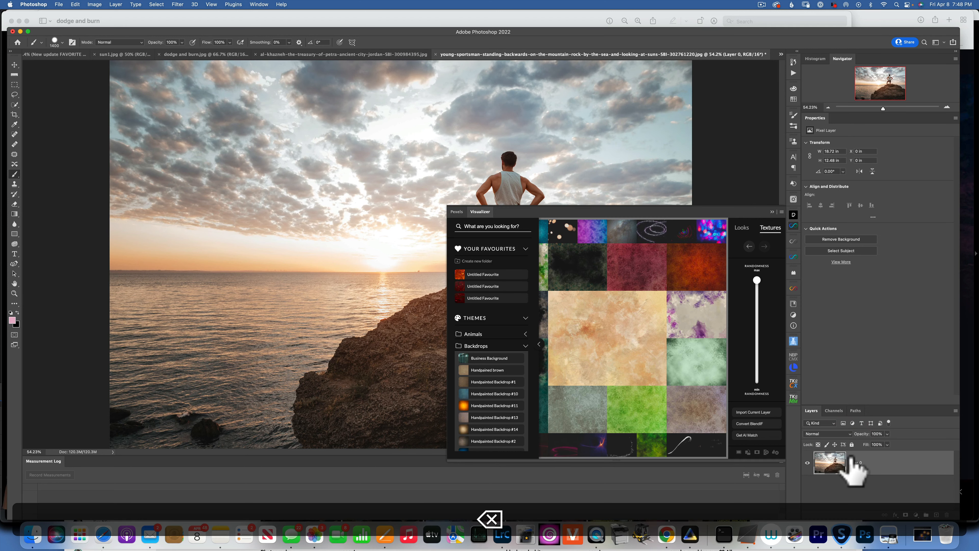
Add the beige texture from the Visualizer to the sunset photo as a layer and delete that layer.
{"action": "mouse_move", "coordinate": [623, 321]}
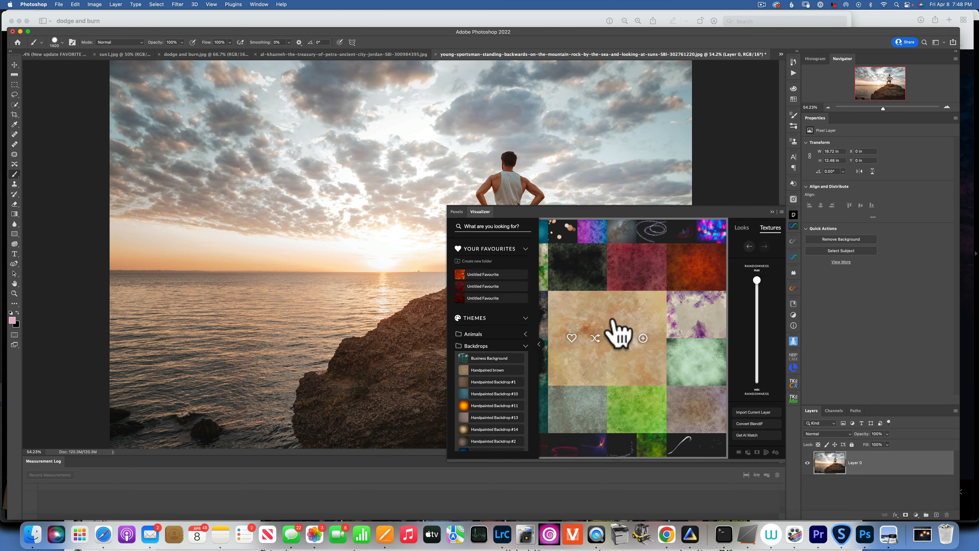
{"action": "left_click", "coordinate": [641, 337]}
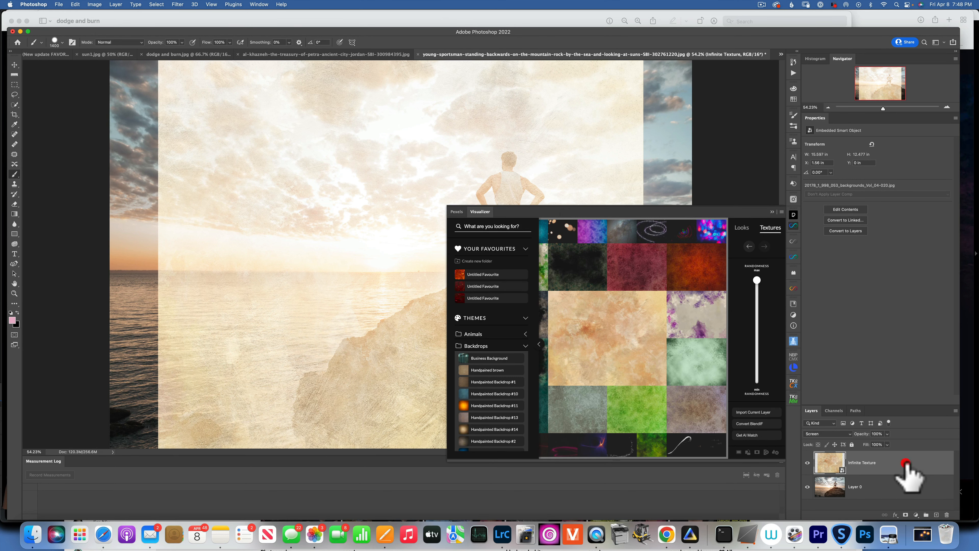
{"action": "key", "text": "BackSpace"}
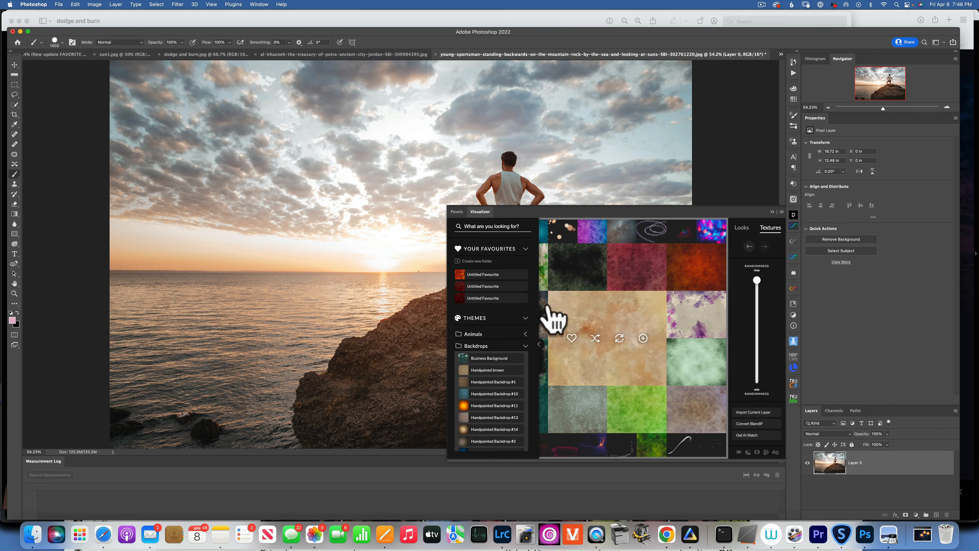
Expand the Animals theme in the Visualizer, add the Flying Eagle image to the photo as a smart object, and decline rasterizing it.
{"action": "scroll", "coordinate": [512, 308], "scroll_direction": "down", "scroll_amount": 4}
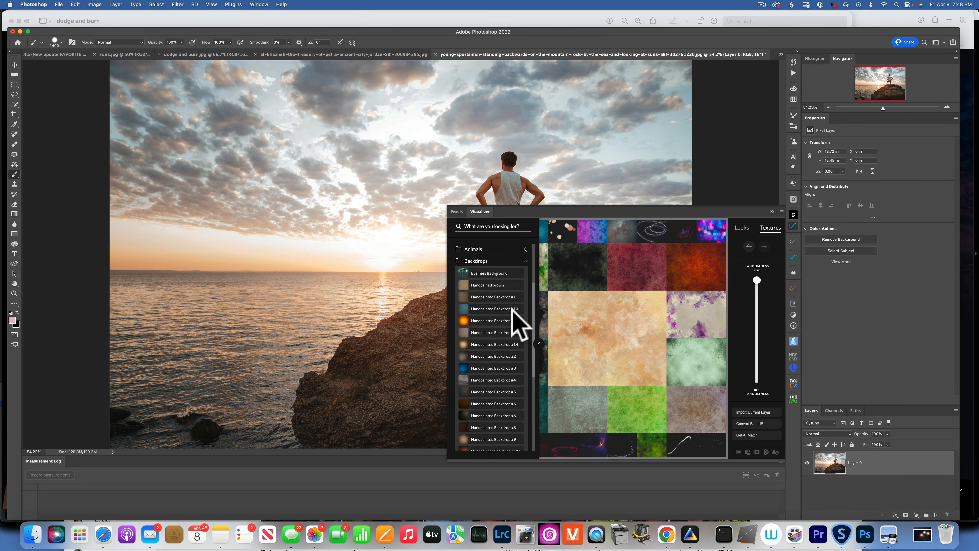
{"action": "left_click", "coordinate": [476, 249]}
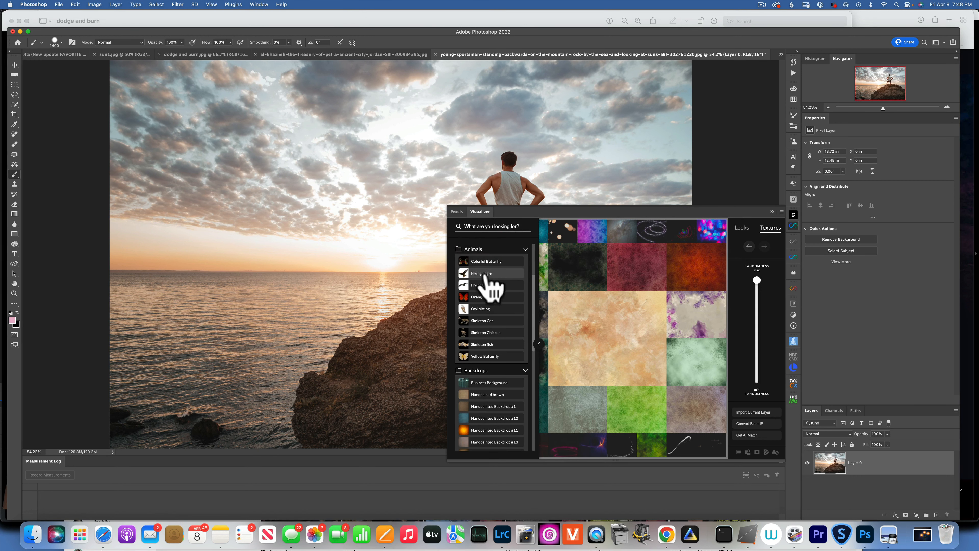
{"action": "left_click", "coordinate": [487, 275]}
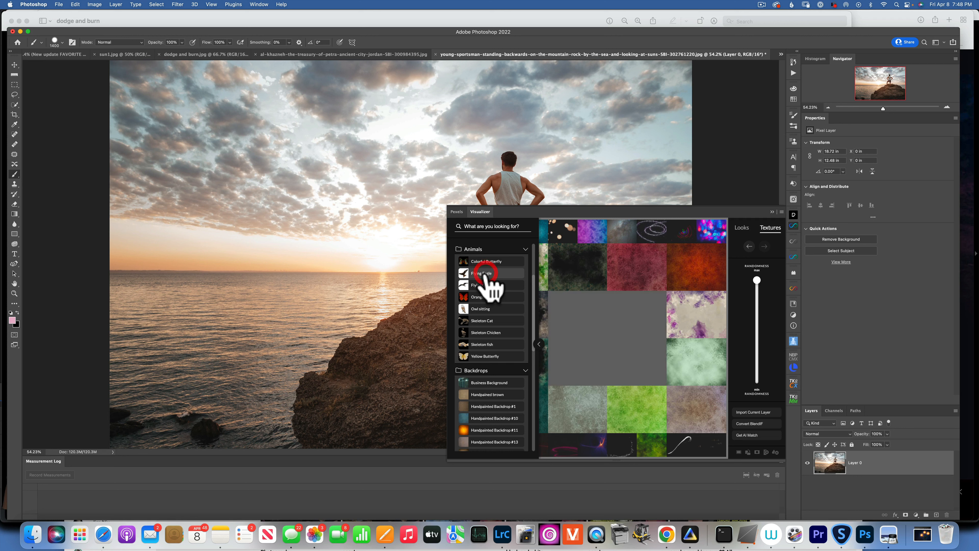
{"action": "mouse_move", "coordinate": [619, 337]}
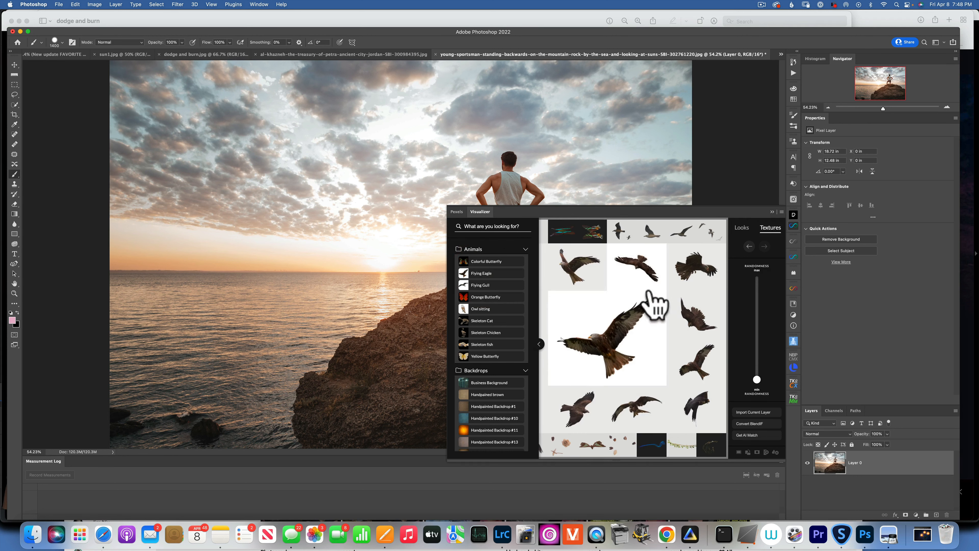
{"action": "left_click", "coordinate": [643, 338]}
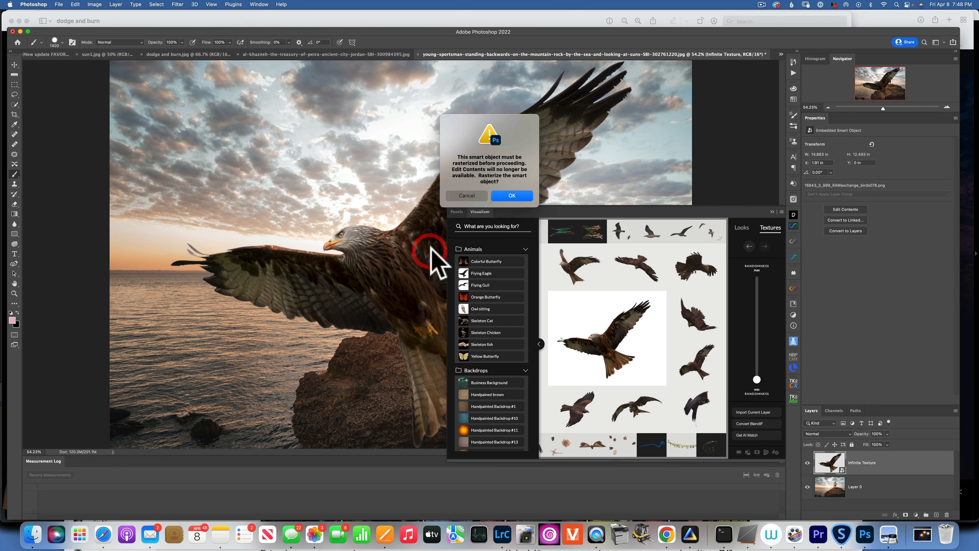
{"action": "left_click", "coordinate": [473, 196]}
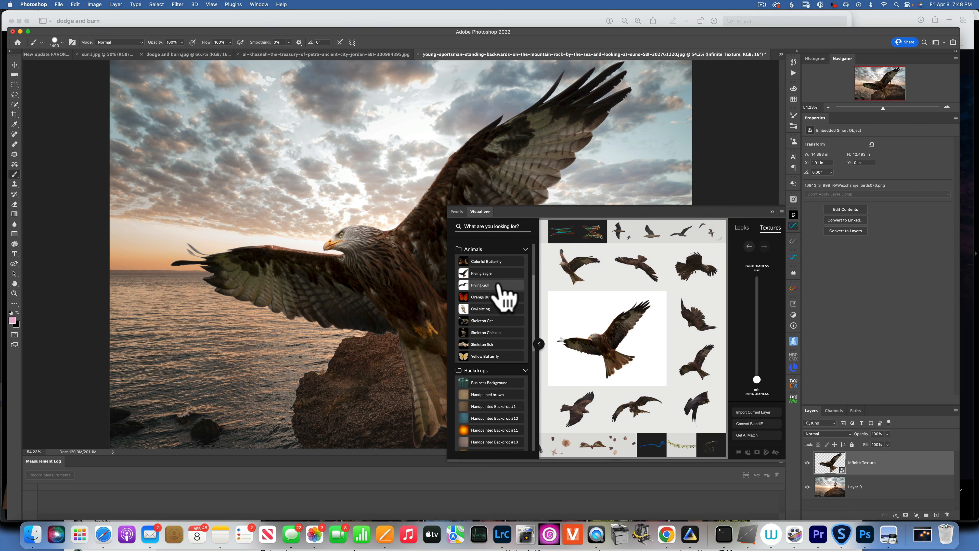
Browse the Animals and Backdrops themes in the Visualizer and collapse both.
{"action": "scroll", "coordinate": [503, 357], "scroll_direction": "up", "scroll_amount": 5}
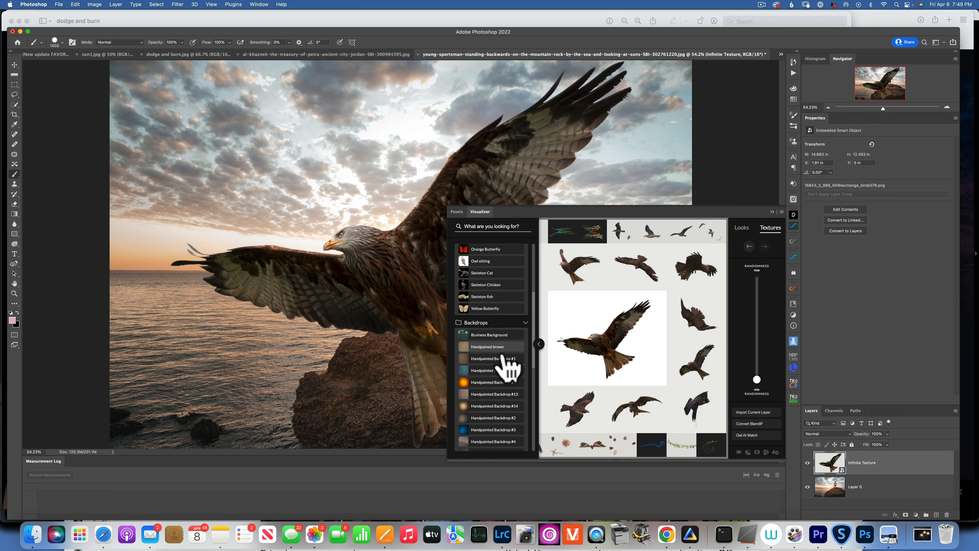
{"action": "scroll", "coordinate": [494, 308], "scroll_direction": "up", "scroll_amount": 2}
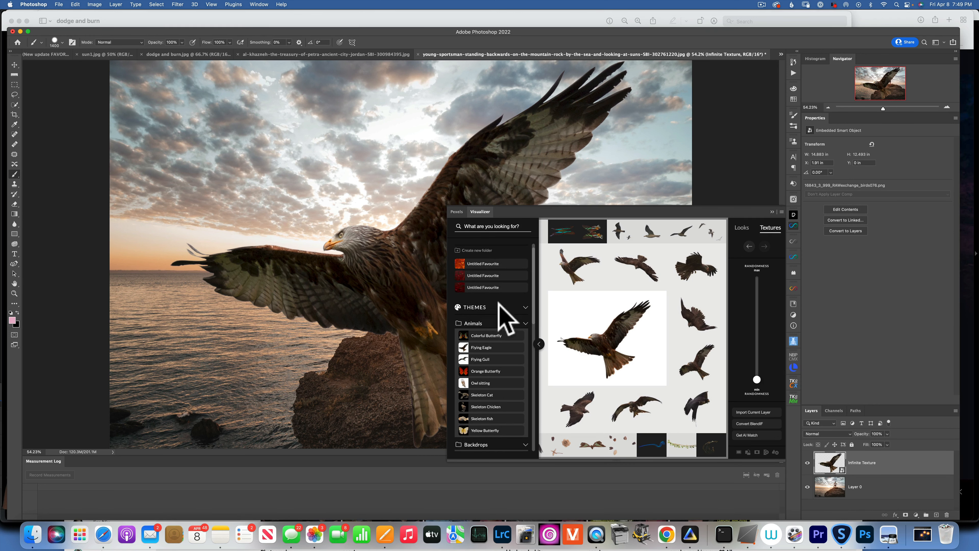
{"action": "left_click", "coordinate": [505, 323]}
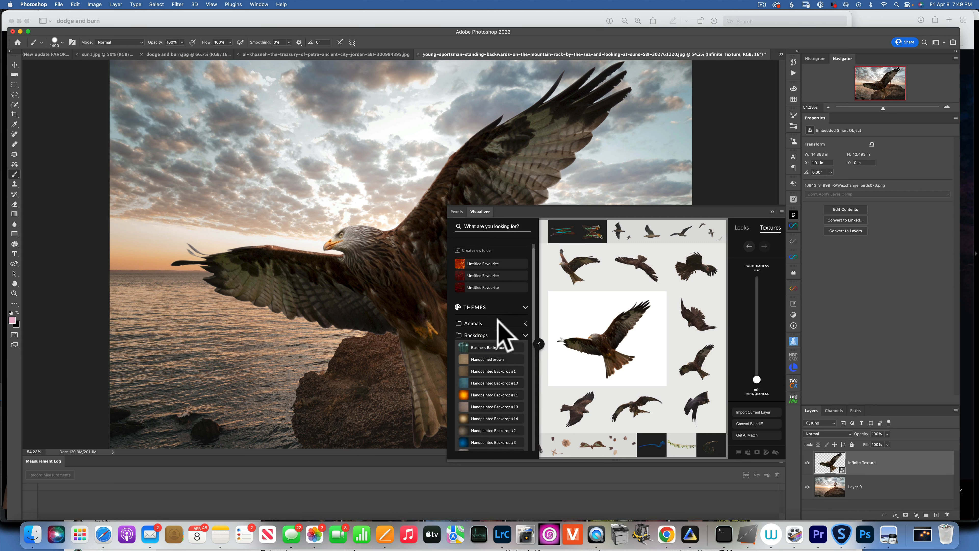
{"action": "scroll", "coordinate": [507, 336], "scroll_direction": "down", "scroll_amount": 6}
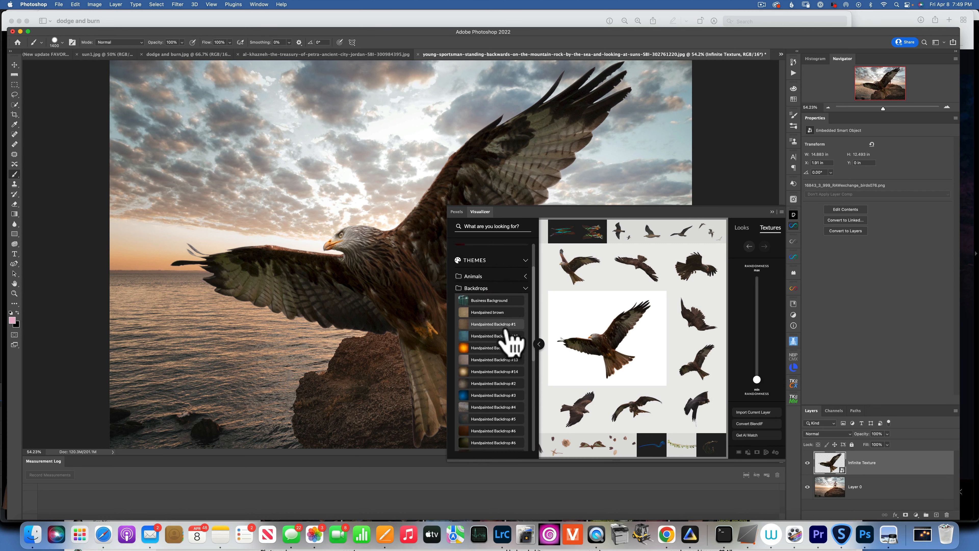
{"action": "scroll", "coordinate": [505, 277], "scroll_direction": "up", "scroll_amount": 8}
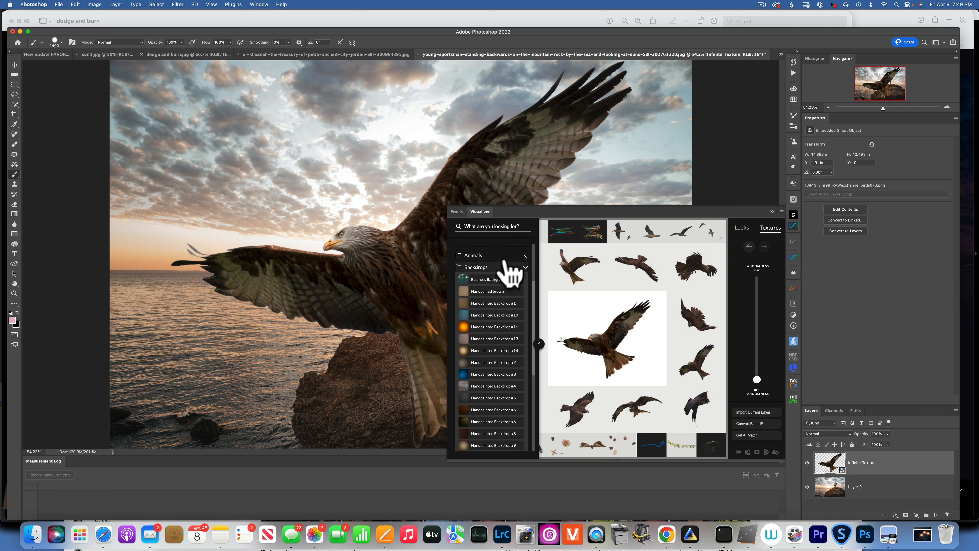
{"action": "left_click", "coordinate": [507, 280]}
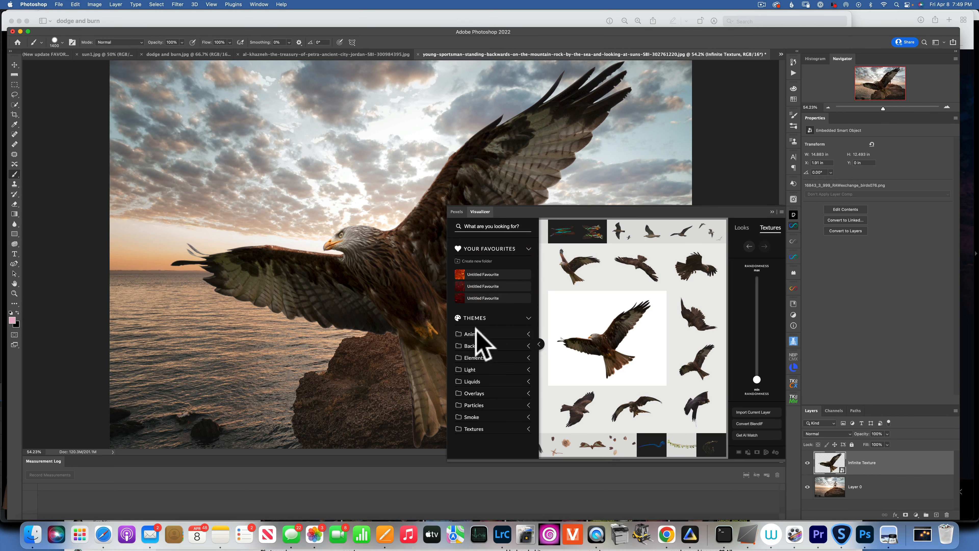
Expand the Elements theme in the Visualizer, look through its entries and collapse it.
{"action": "left_click", "coordinate": [510, 358]}
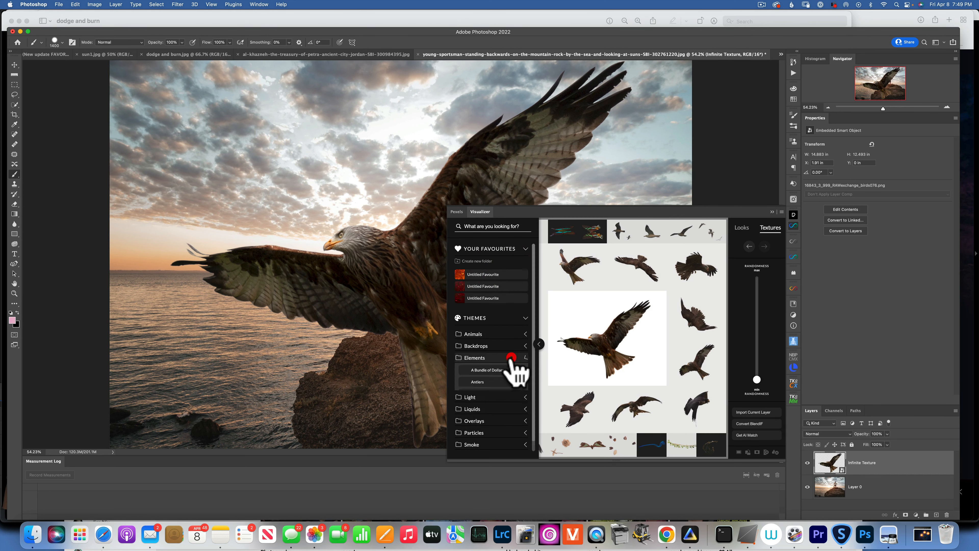
{"action": "scroll", "coordinate": [510, 389], "scroll_direction": "down", "scroll_amount": 6}
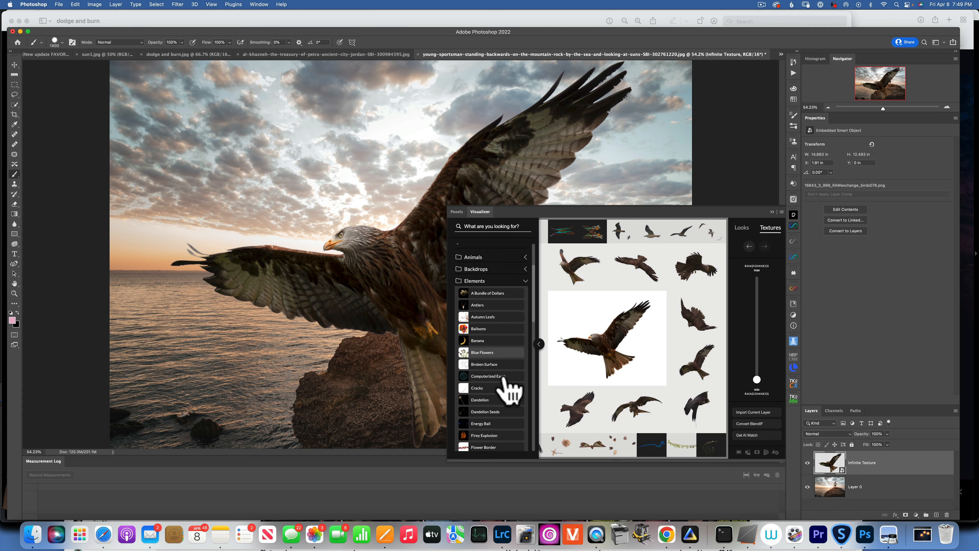
{"action": "scroll", "coordinate": [509, 387], "scroll_direction": "up", "scroll_amount": 5}
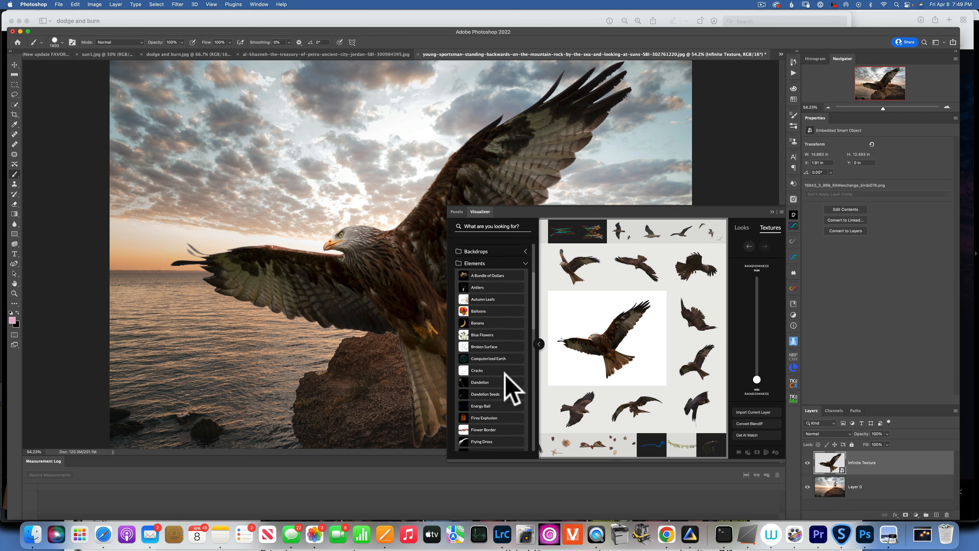
{"action": "left_click", "coordinate": [502, 335]}
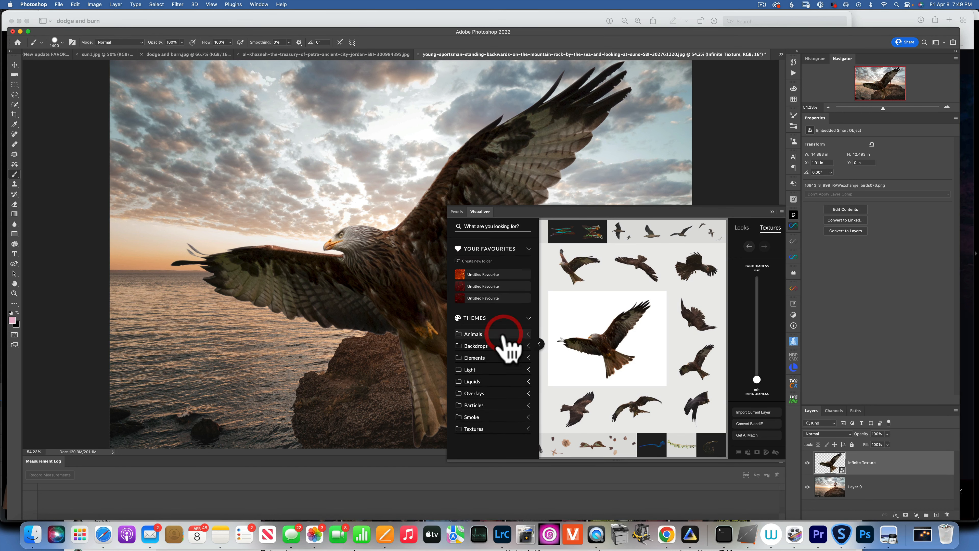
Expand the Light theme in the Visualizer and delete the eagle layer from the photo.
{"action": "left_click", "coordinate": [480, 371]}
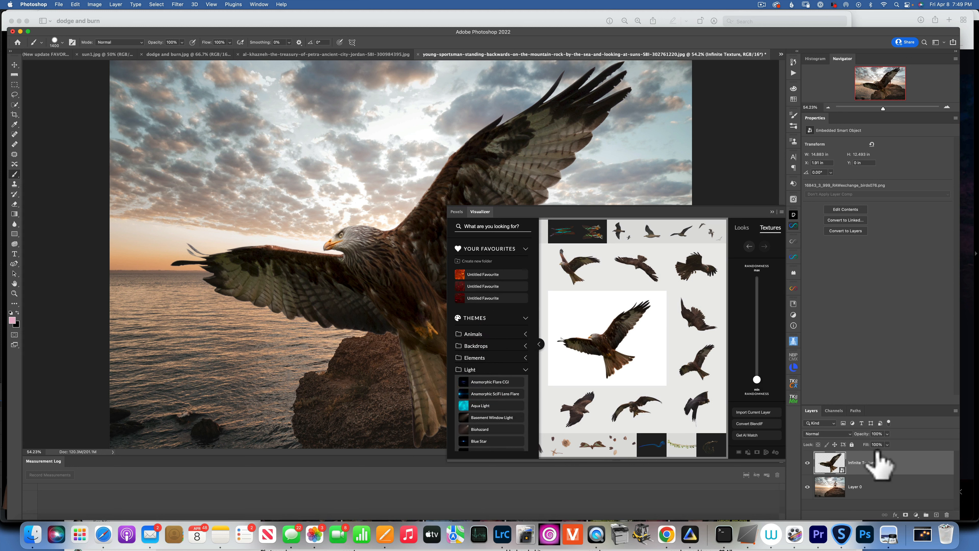
{"action": "left_click", "coordinate": [894, 462]}
{"action": "key", "text": "BackSpace"}
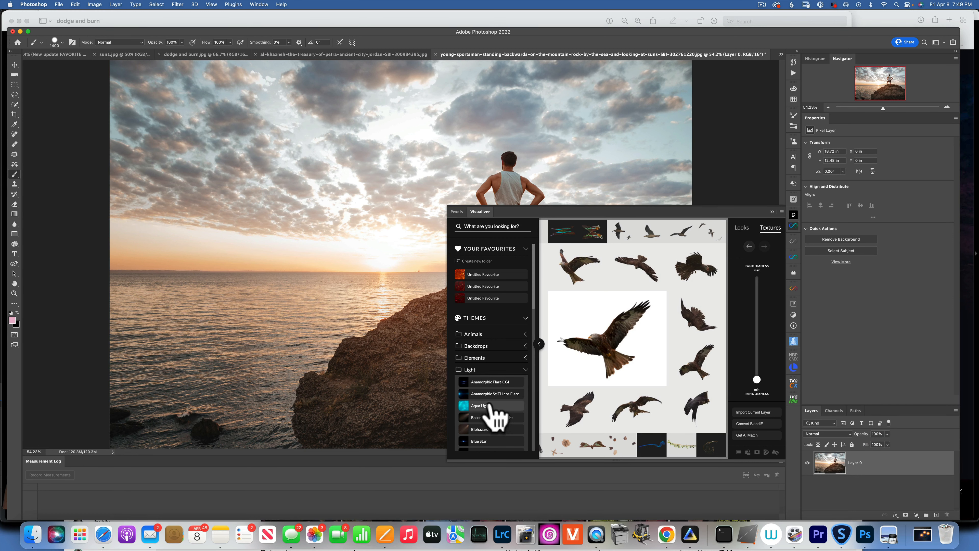
Preview the Biohazard and Basement Window Light entries, add the window light texture to the photo, and collapse the Visualizer.
{"action": "scroll", "coordinate": [495, 401], "scroll_direction": "down", "scroll_amount": 2}
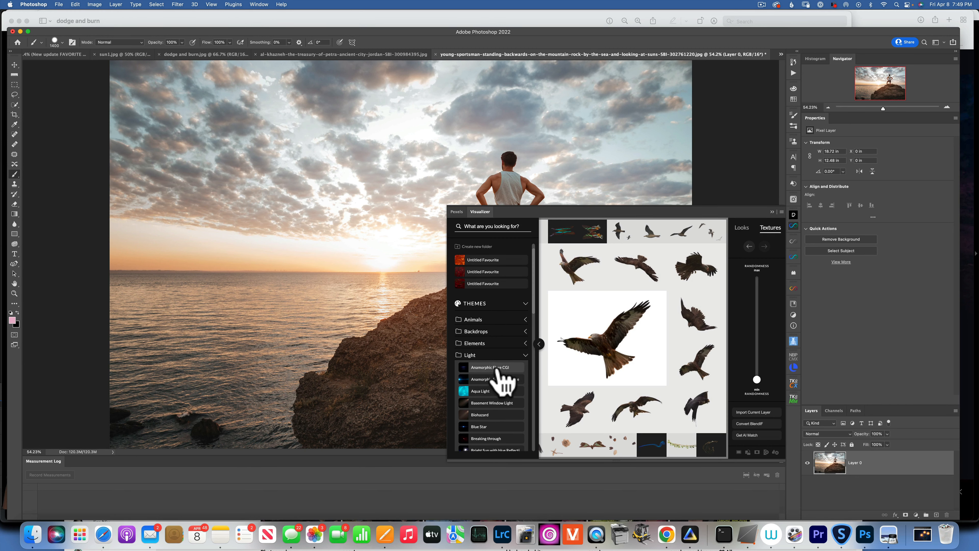
{"action": "left_click", "coordinate": [488, 414]}
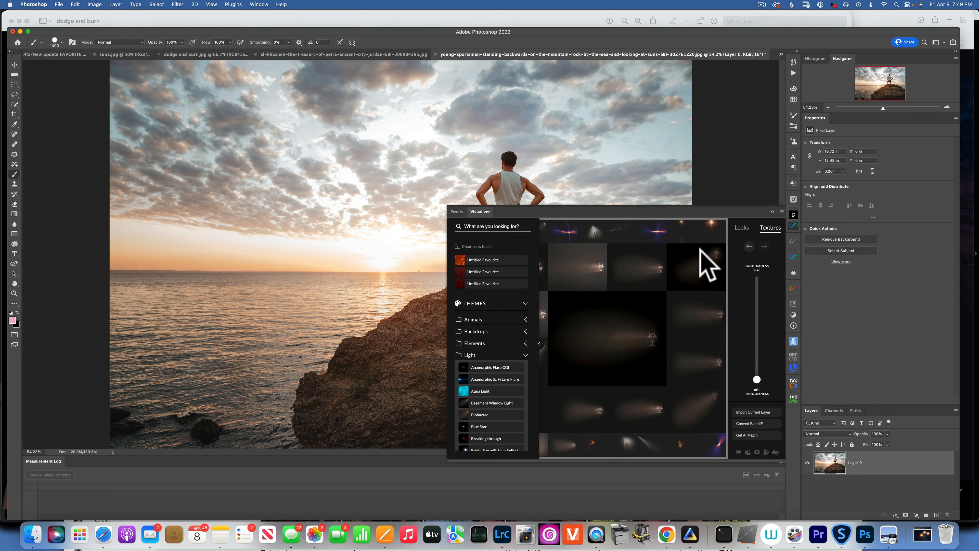
{"action": "left_click", "coordinate": [498, 404]}
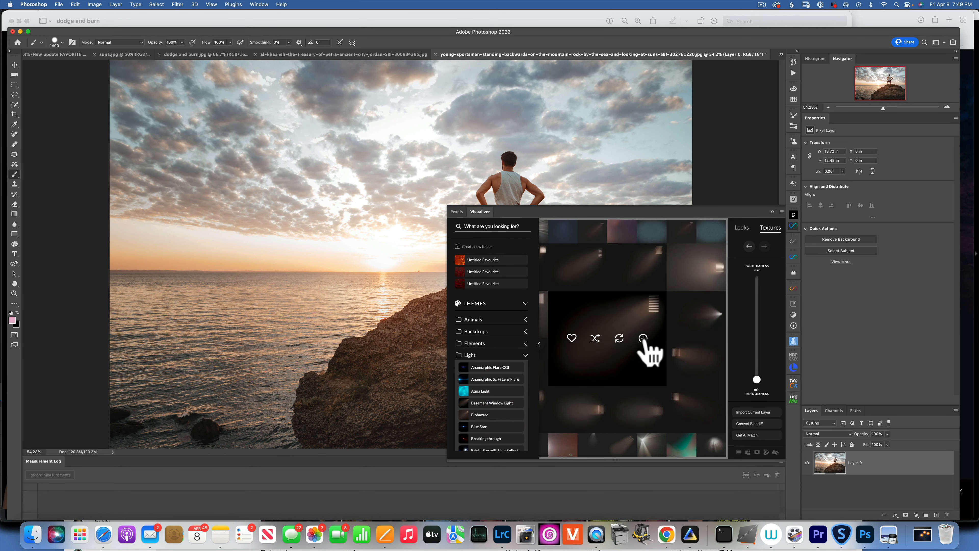
{"action": "left_click", "coordinate": [644, 336]}
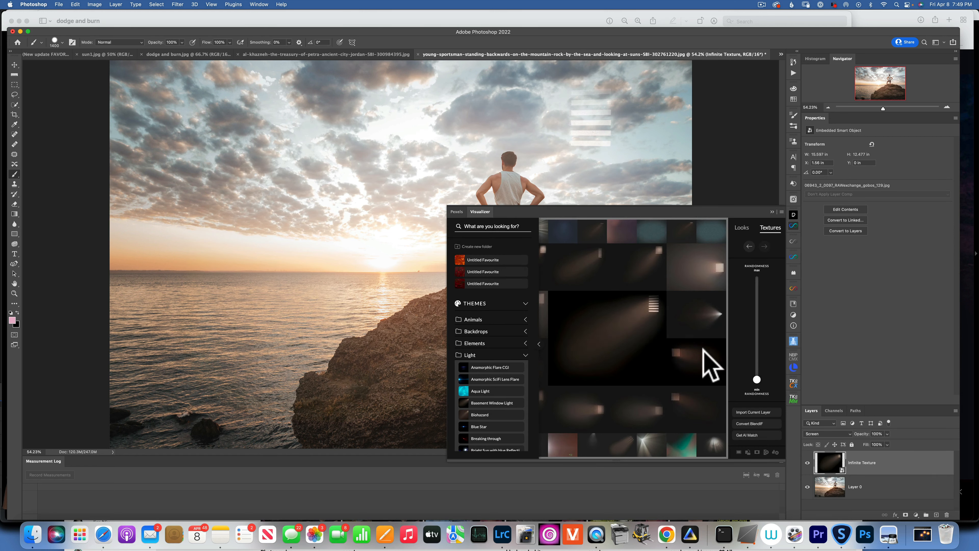
{"action": "left_click", "coordinate": [771, 211]}
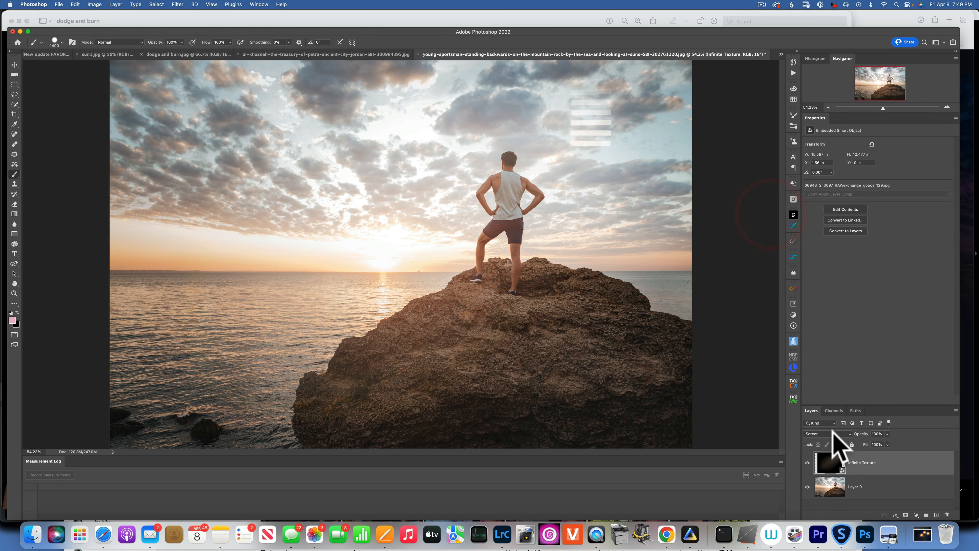
Add a Curves adjustment layer above Layer 0 and place a curve point at input 128, output 127.
{"action": "left_click_drag", "start_coordinate": [831, 467], "coordinate": [760, 475]}
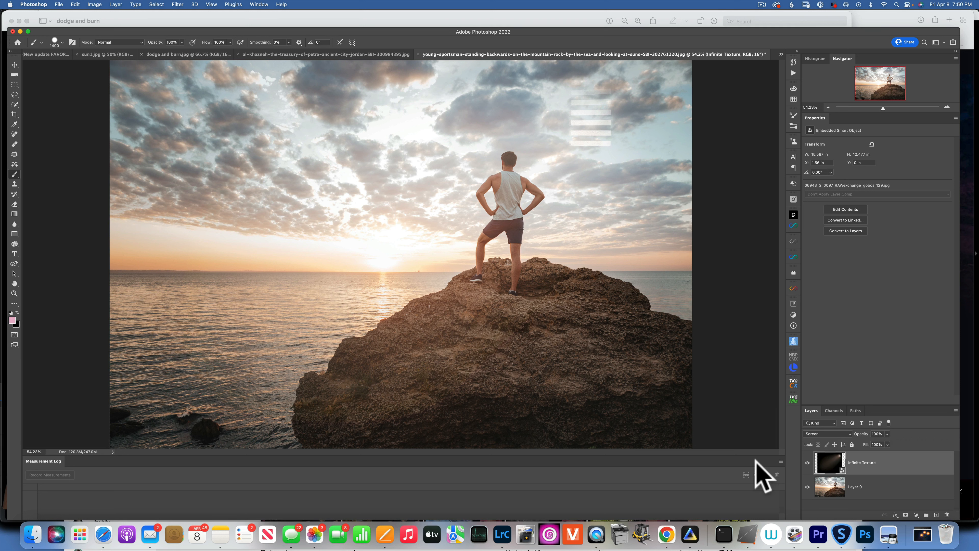
{"action": "left_click", "coordinate": [834, 488]}
{"action": "left_click", "coordinate": [916, 514]}
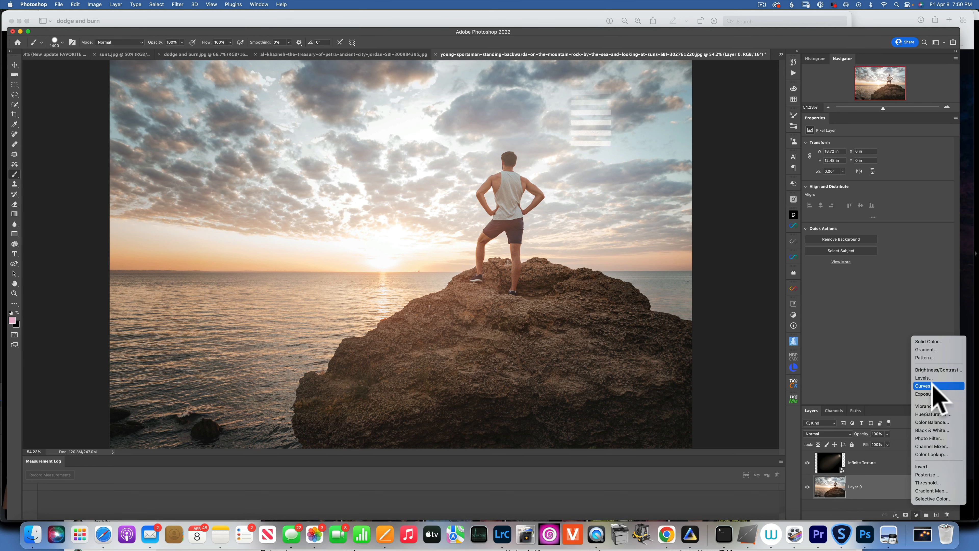
{"action": "left_click", "coordinate": [923, 386]}
{"action": "mouse_move", "coordinate": [892, 206]}
{"action": "left_mouse_down"}
{"action": "mouse_move", "coordinate": [914, 235]}
{"action": "mouse_move", "coordinate": [884, 211]}
{"action": "left_mouse_up"}
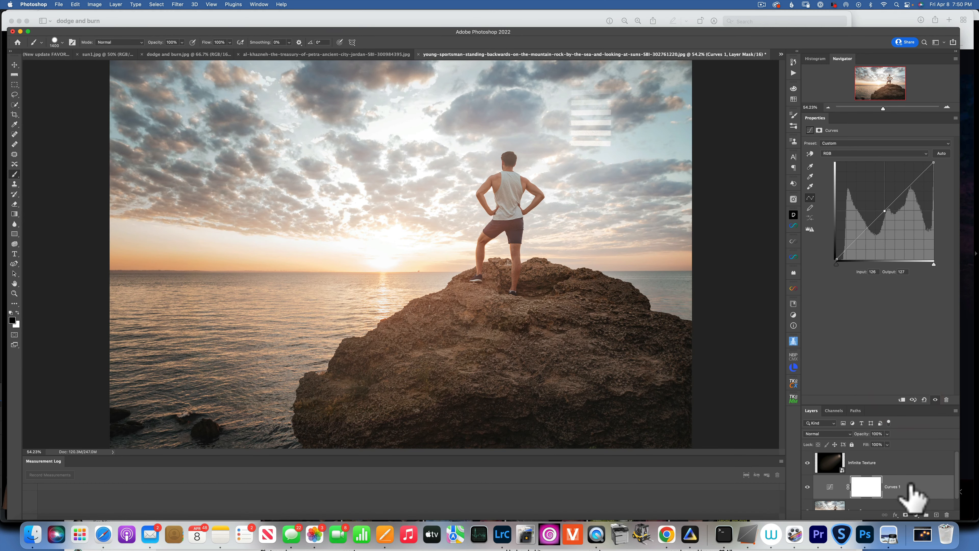
Delete the Curves adjustment layer and the window light texture layer, leaving only the original photo.
{"action": "left_click", "coordinate": [908, 492]}
{"action": "key", "text": "BackSpace"}
{"action": "left_click", "coordinate": [862, 461]}
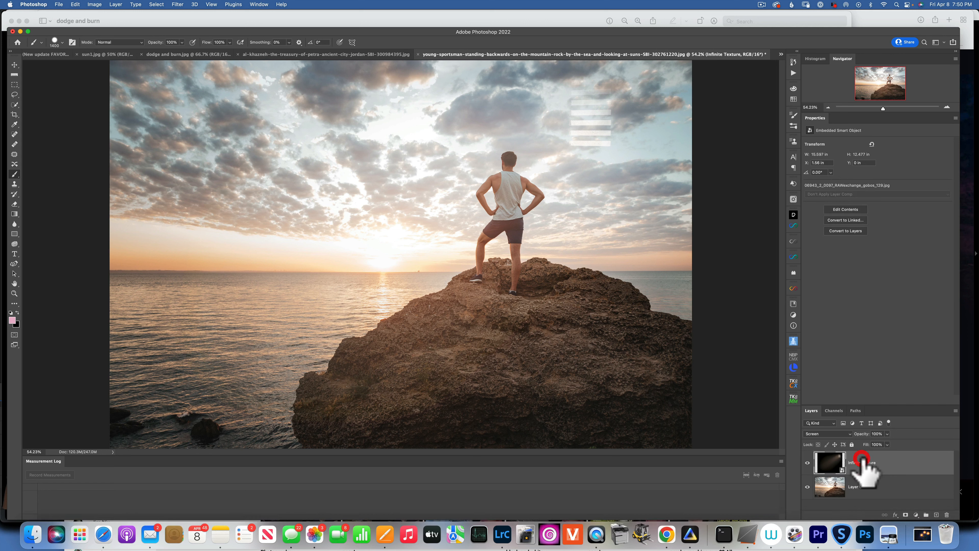
{"action": "key", "text": "BackSpace"}
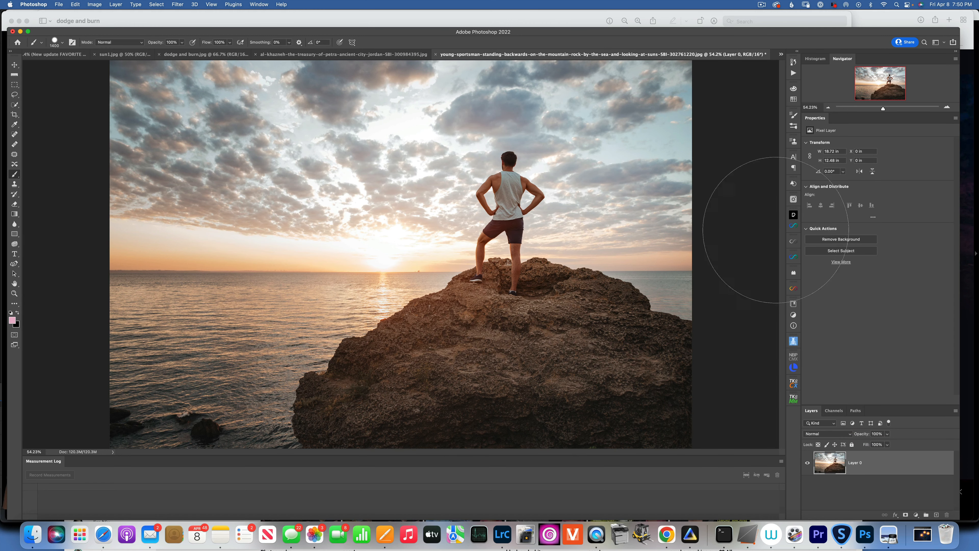
Open the Pexels panel, look through its trending images and return to the search field.
{"action": "left_click", "coordinate": [793, 213]}
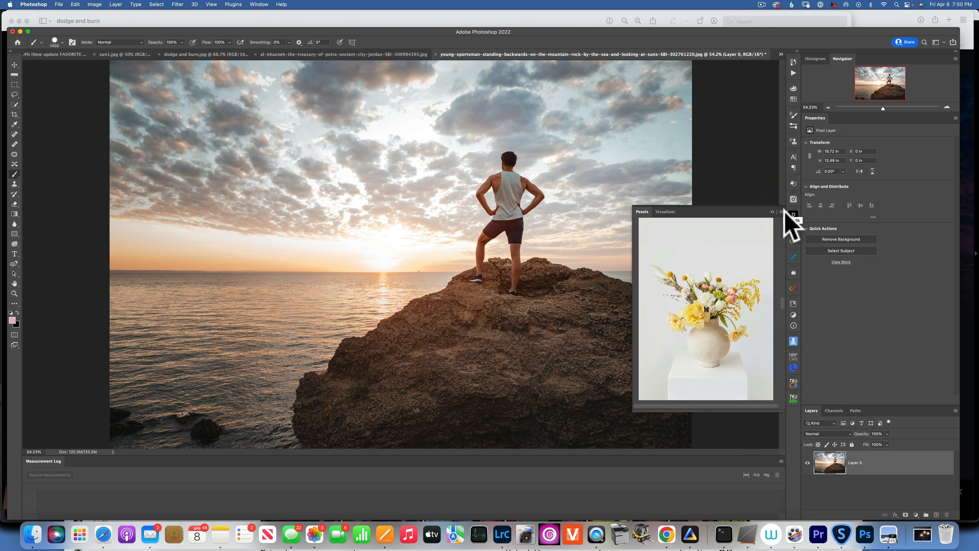
{"action": "mouse_move", "coordinate": [733, 262]}
{"action": "scroll", "coordinate": [733, 259], "scroll_direction": "down", "scroll_amount": 15}
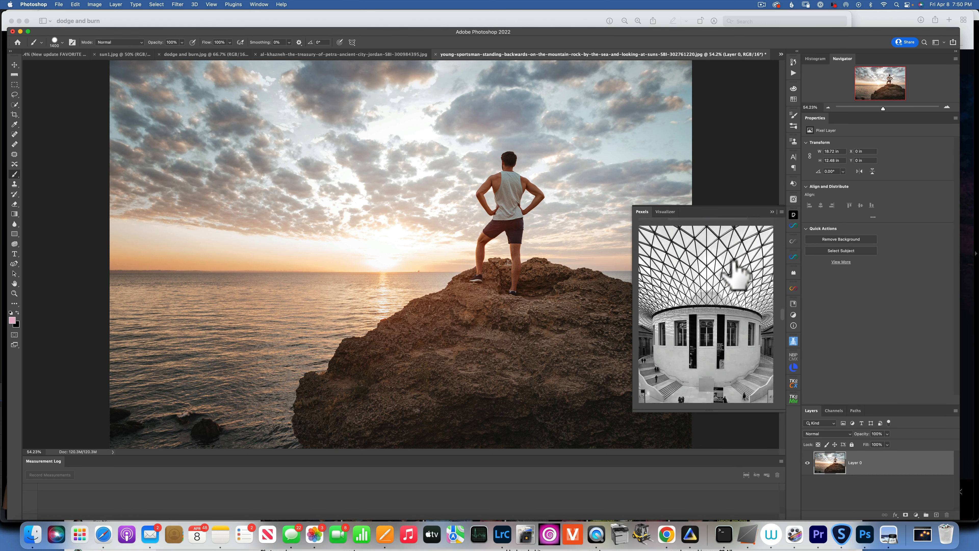
{"action": "scroll", "coordinate": [735, 274], "scroll_direction": "down", "scroll_amount": 10}
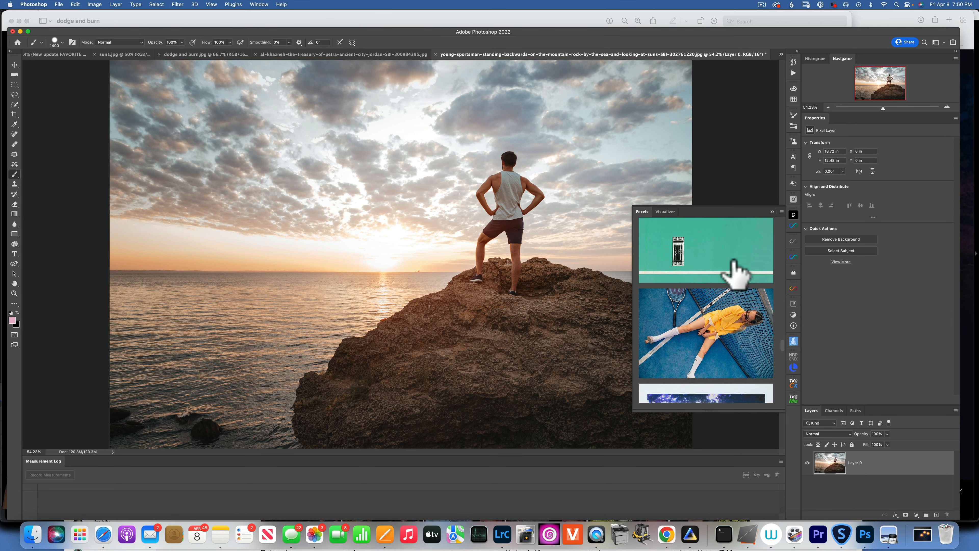
{"action": "scroll", "coordinate": [735, 274], "scroll_direction": "down", "scroll_amount": 10}
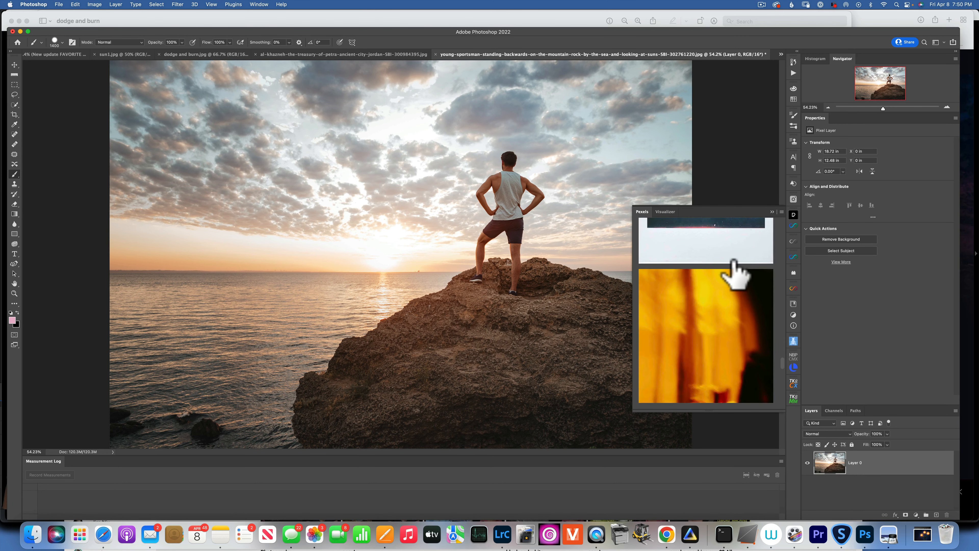
{"action": "scroll", "coordinate": [734, 263], "scroll_direction": "down", "scroll_amount": 3}
{"action": "scroll", "coordinate": [734, 263], "scroll_direction": "up", "scroll_amount": 20}
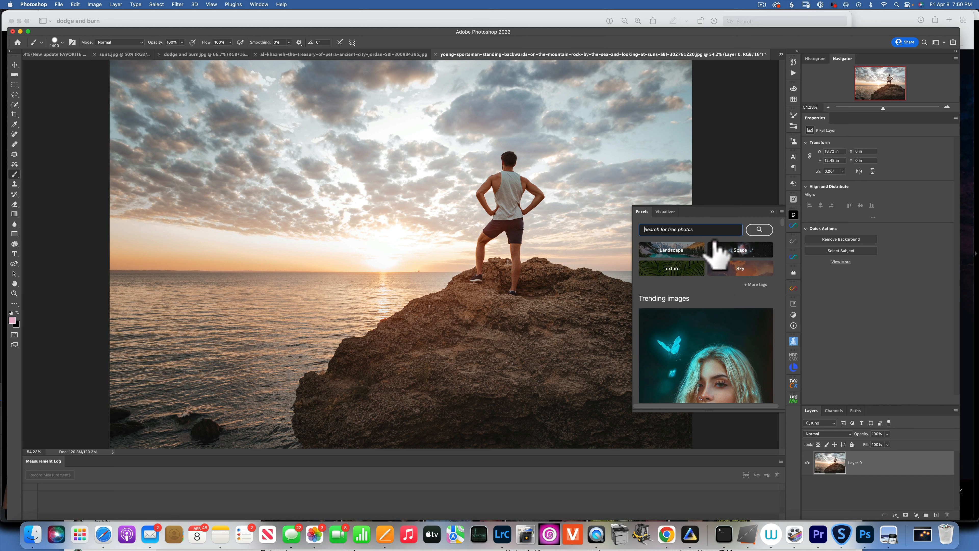
Search Pexels for "chipmunk" and browse the results to the photo of the striped chipmunk eating a nut.
{"action": "left_click", "coordinate": [693, 230]}
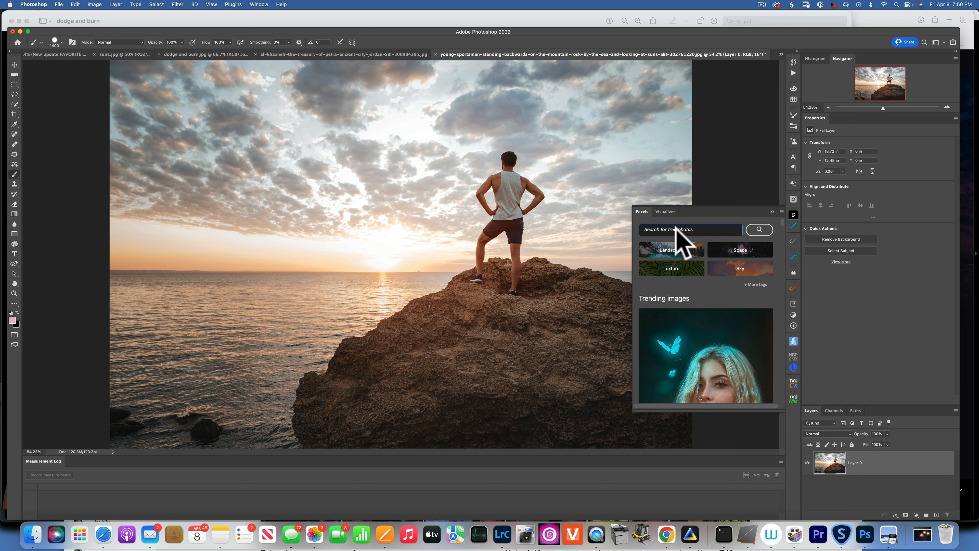
{"action": "type", "text": "chipmunk"}
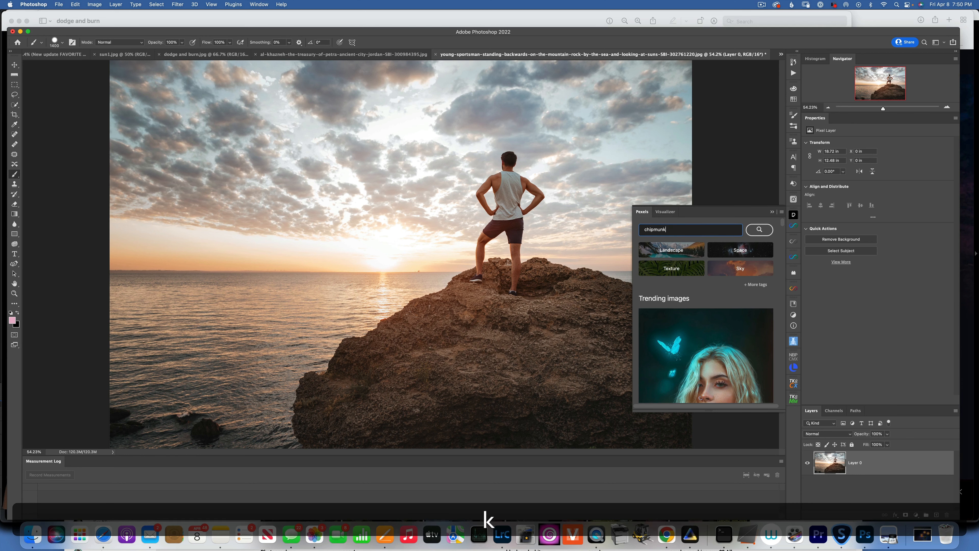
{"action": "key", "text": "Return"}
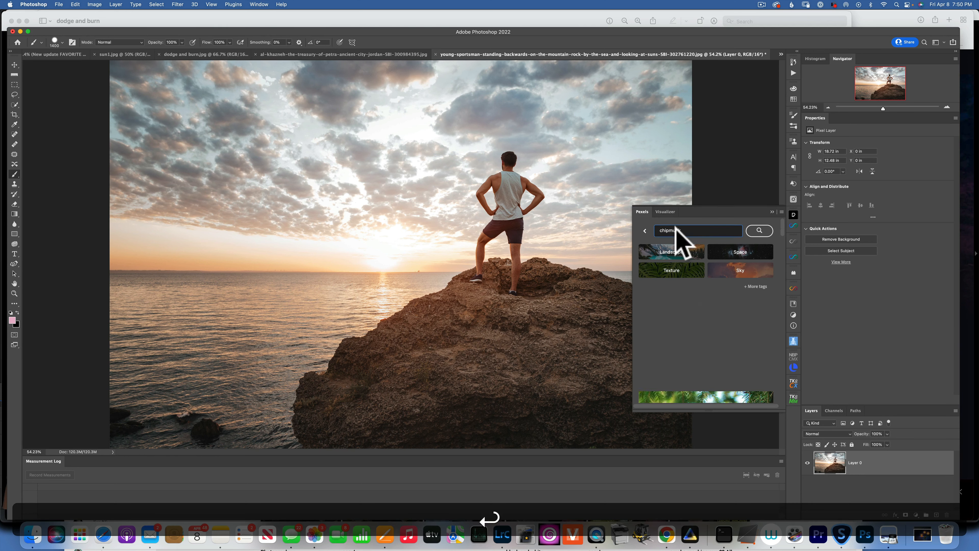
{"action": "scroll", "coordinate": [748, 351], "scroll_direction": "down", "scroll_amount": 10}
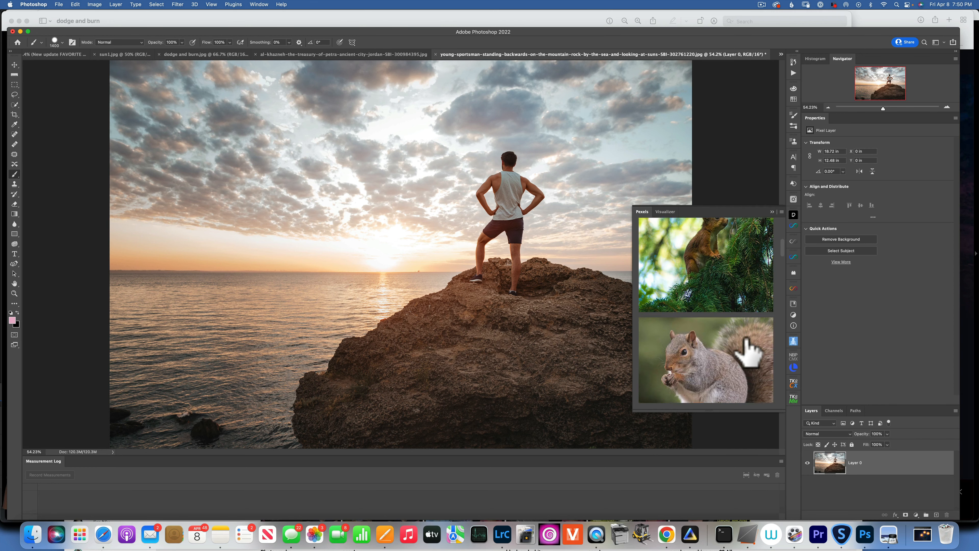
{"action": "scroll", "coordinate": [748, 342], "scroll_direction": "down", "scroll_amount": 10}
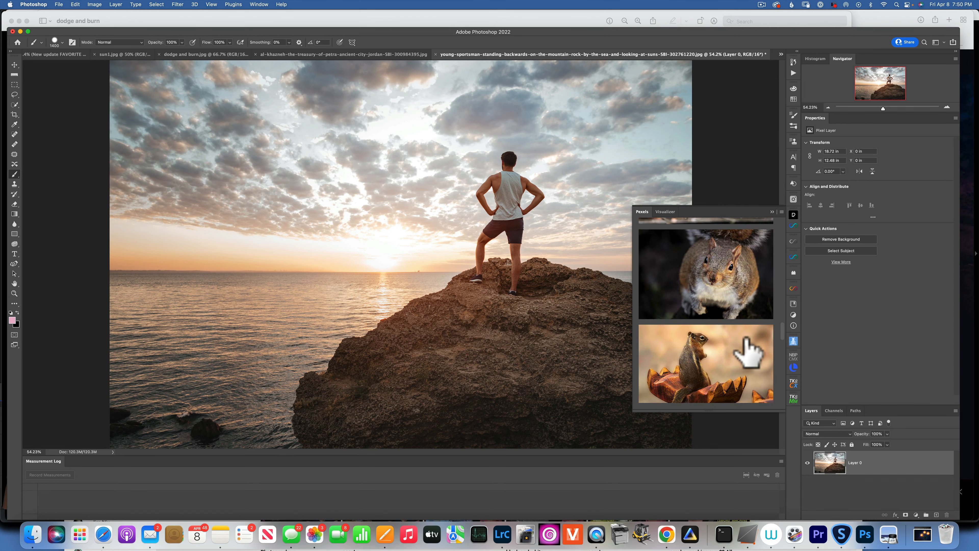
{"action": "scroll", "coordinate": [745, 340], "scroll_direction": "down", "scroll_amount": 3}
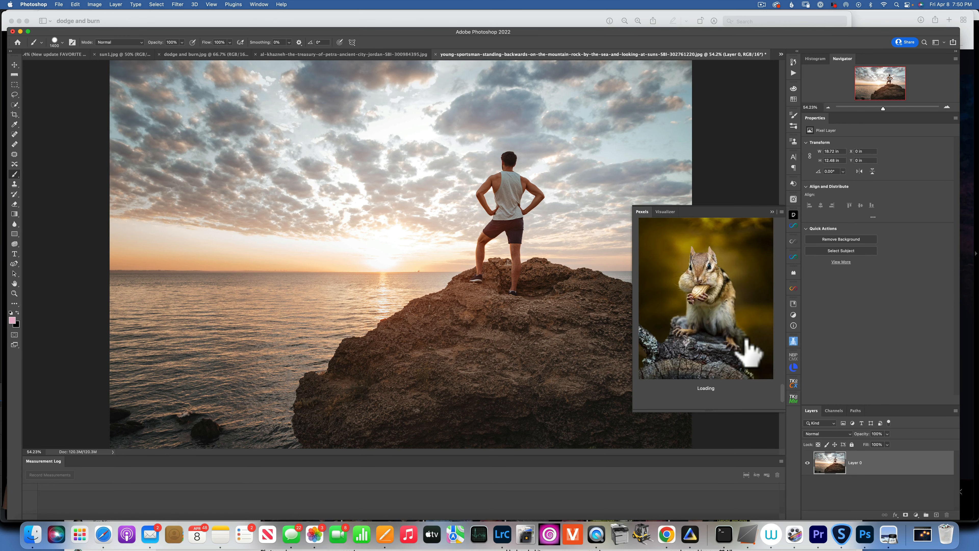
{"action": "mouse_move", "coordinate": [737, 349]}
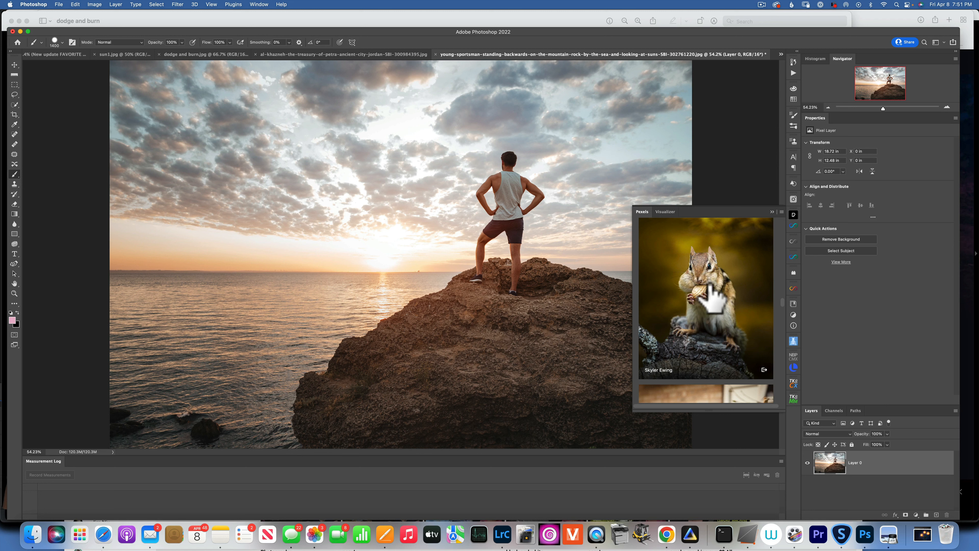
{"action": "scroll", "coordinate": [709, 288], "scroll_direction": "down", "scroll_amount": 3}
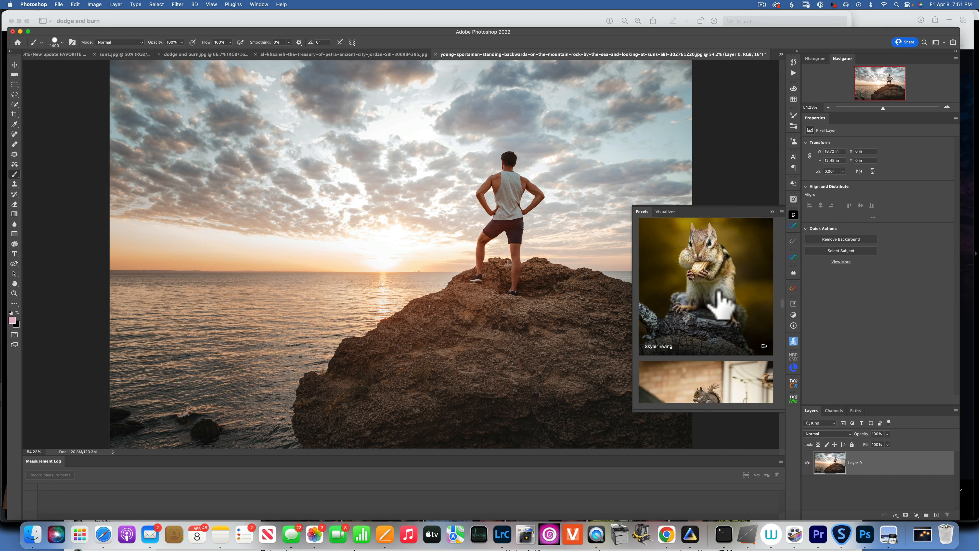
Place the Pexels photo of the striped chipmunk eating a nut as a new layer above Layer 0.
{"action": "scroll", "coordinate": [719, 292], "scroll_direction": "down", "scroll_amount": 10}
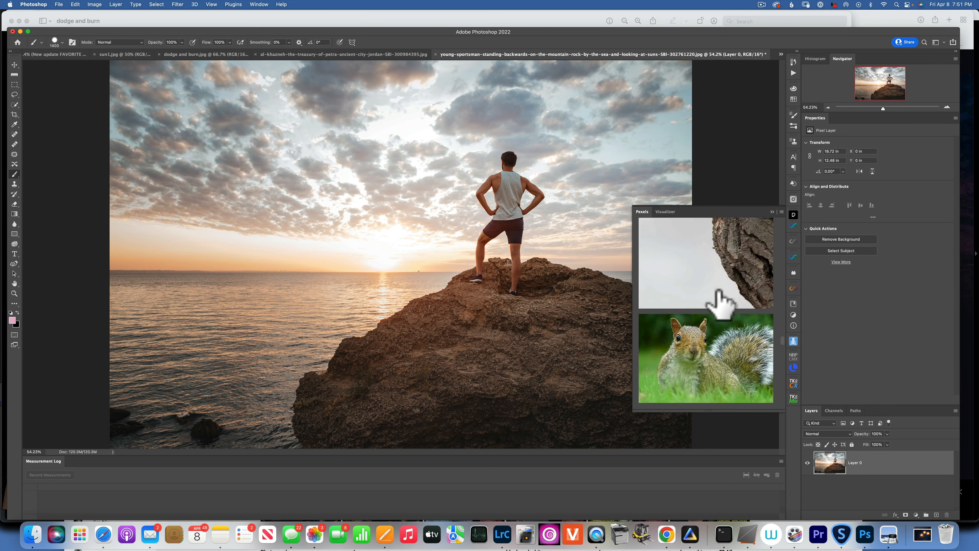
{"action": "scroll", "coordinate": [718, 293], "scroll_direction": "up", "scroll_amount": 10}
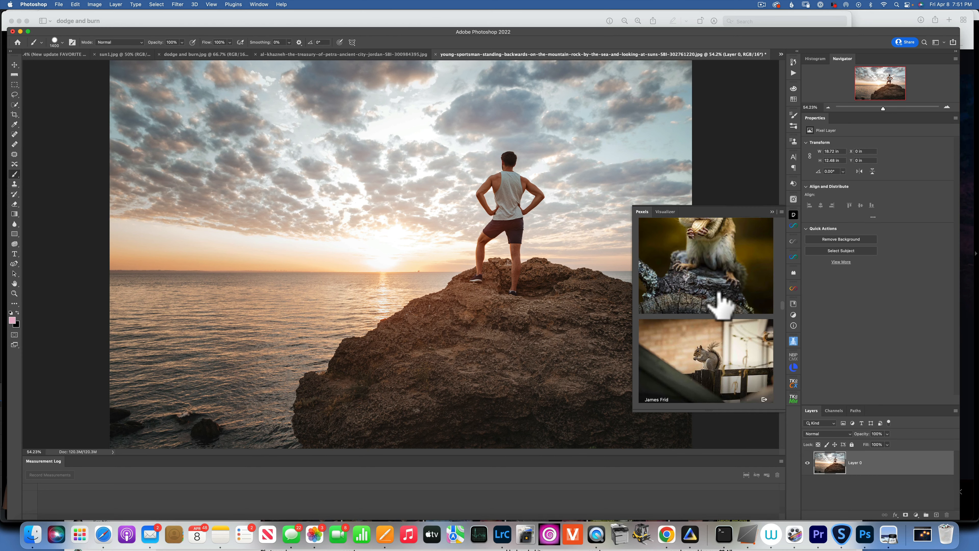
{"action": "left_click", "coordinate": [718, 339]}
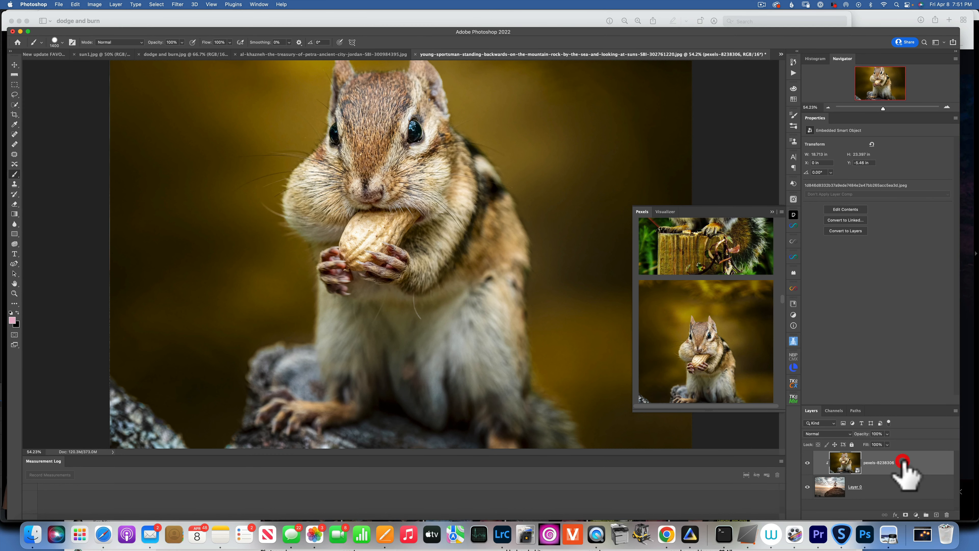
Delete the chipmunk photo layer and close the Pexels panel.
{"action": "key", "text": "BackSpace"}
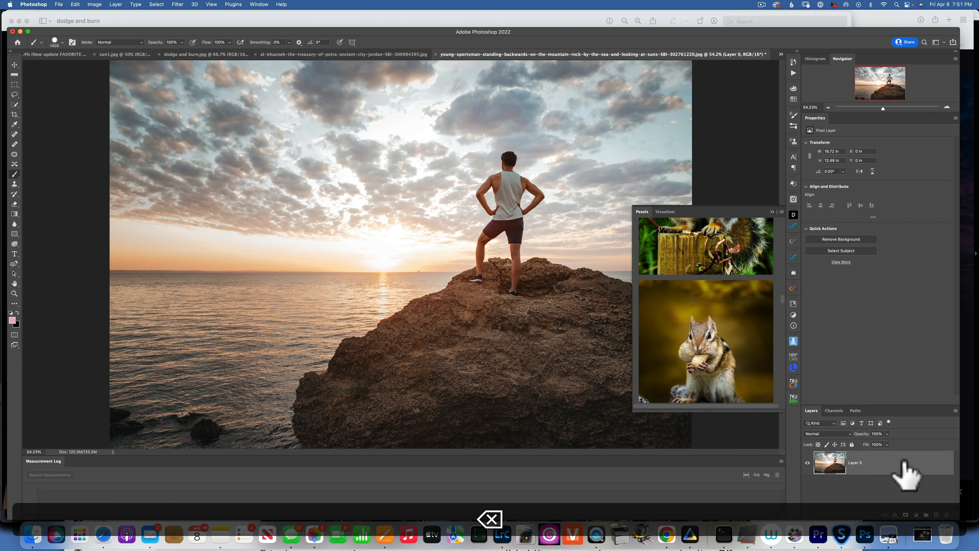
{"action": "left_click", "coordinate": [773, 210]}
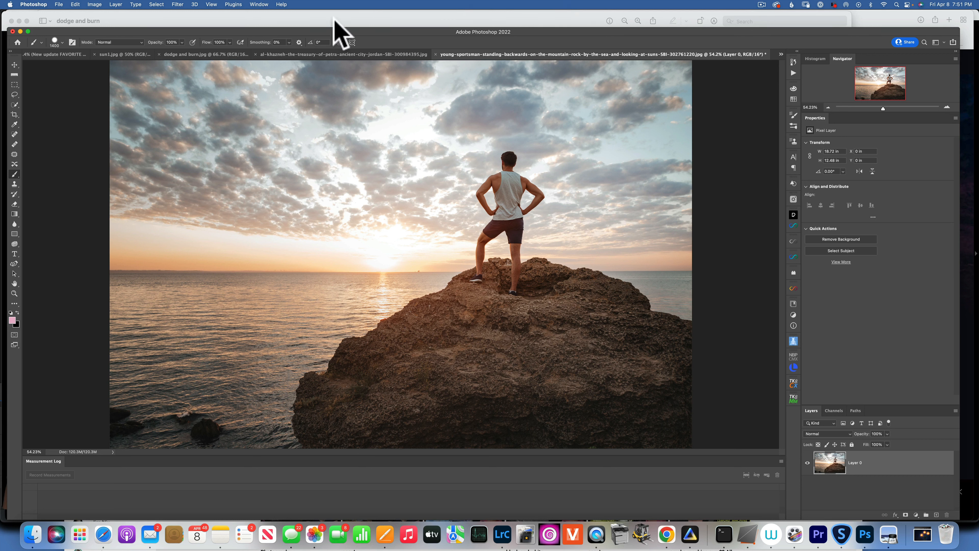
Open the sunset photo in the Boris FX Optics filter and turn off the red S_LensFlare effect.
{"action": "left_click", "coordinate": [232, 4]}
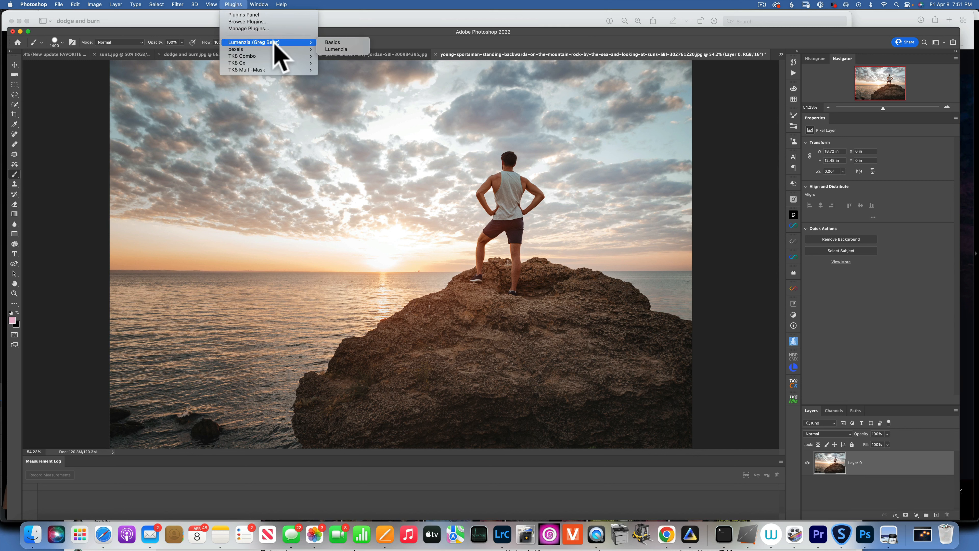
{"action": "mouse_move", "coordinate": [248, 41]}
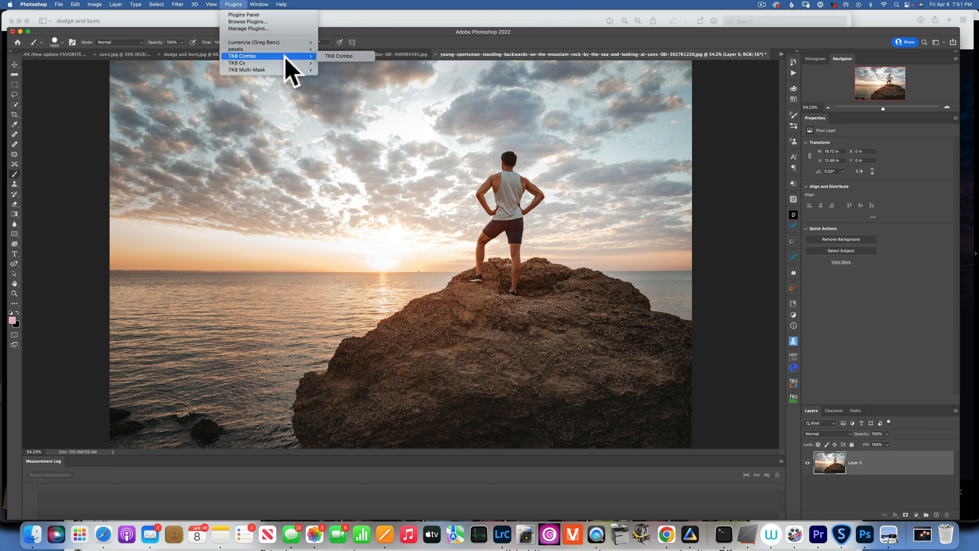
{"action": "mouse_move", "coordinate": [178, 5]}
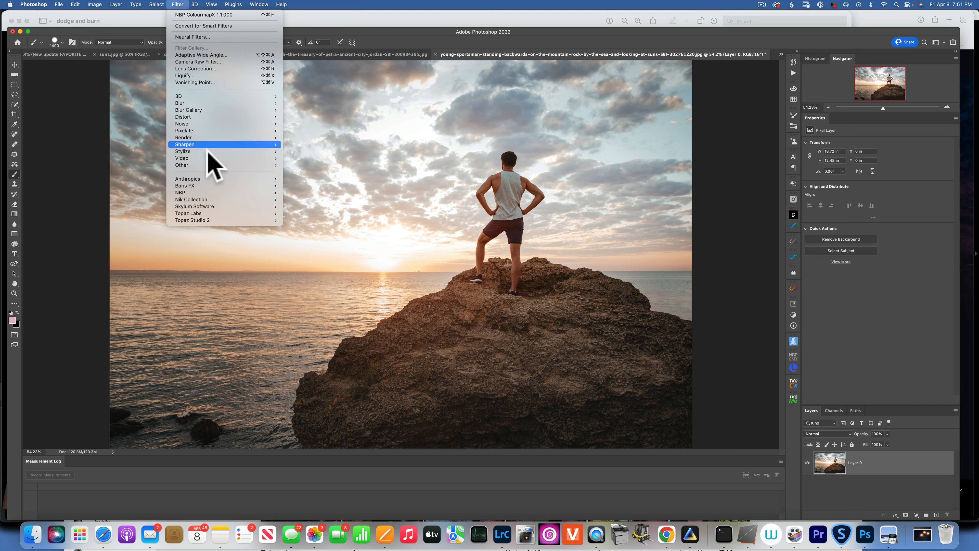
{"action": "mouse_move", "coordinate": [215, 180]}
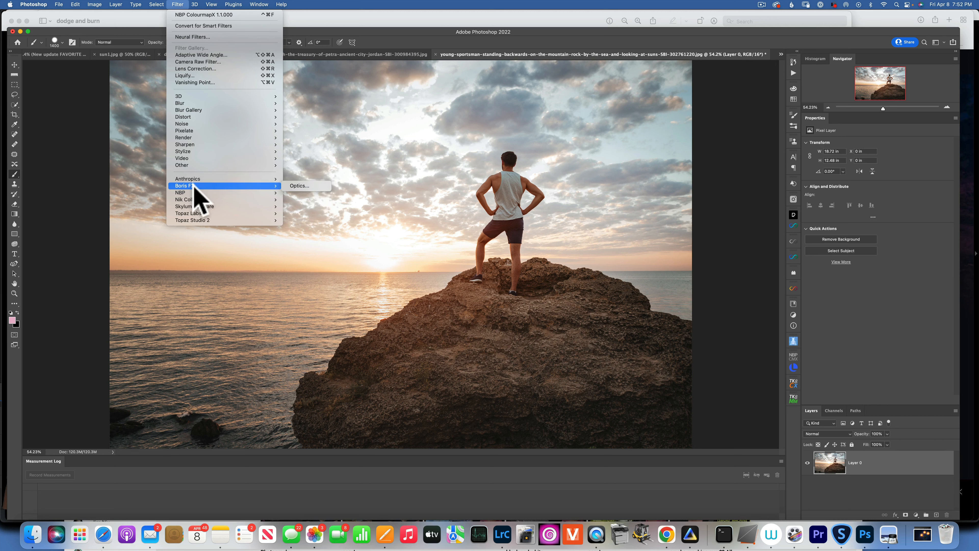
{"action": "left_click", "coordinate": [298, 186]}
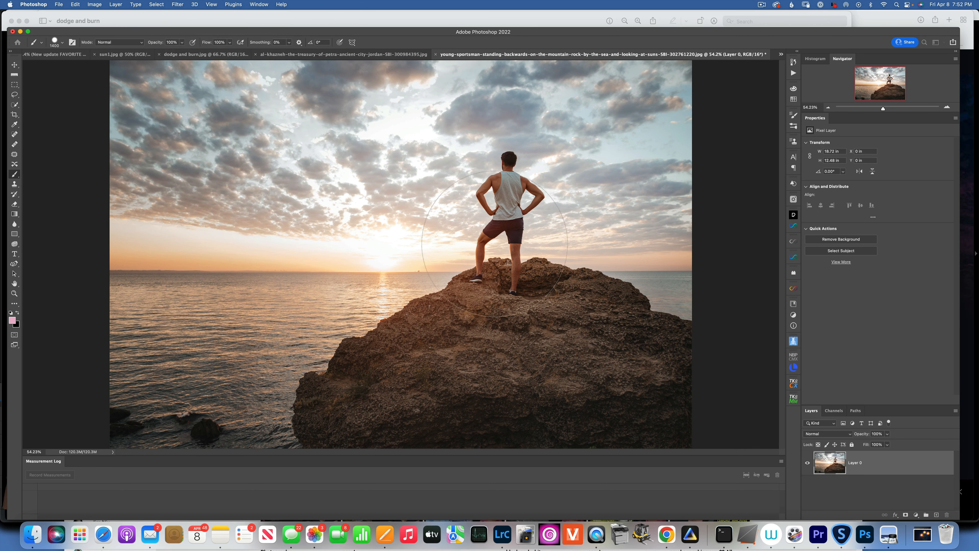
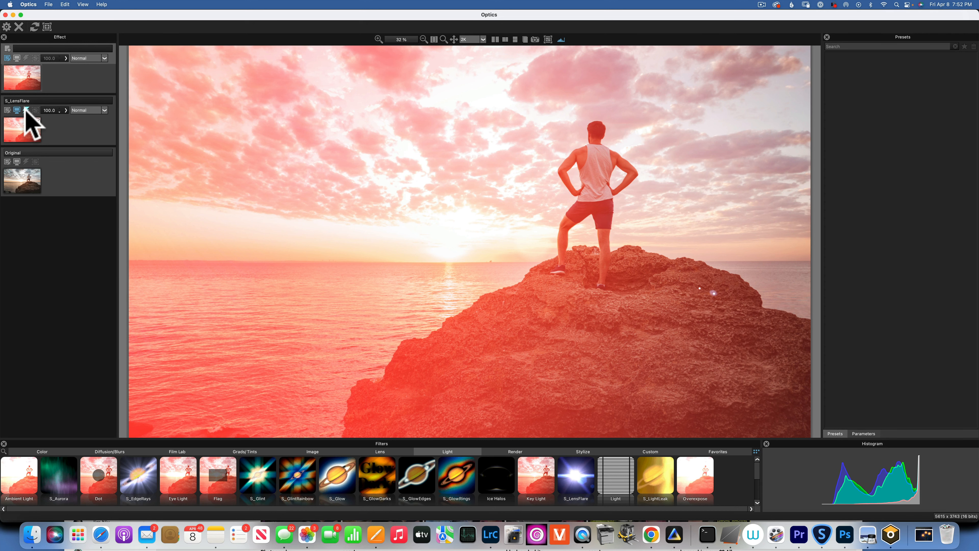
{"action": "left_click", "coordinate": [26, 110]}
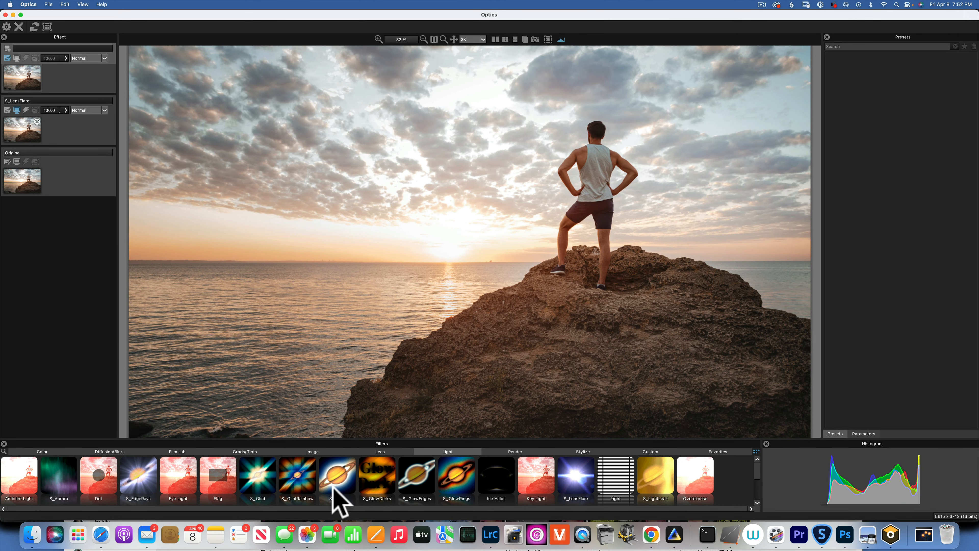
Add the Light filter, try its Shutters 2 and Shutters 8 presets, and browse the remaining light patterns through the Transom windows.
{"action": "left_click", "coordinate": [617, 477]}
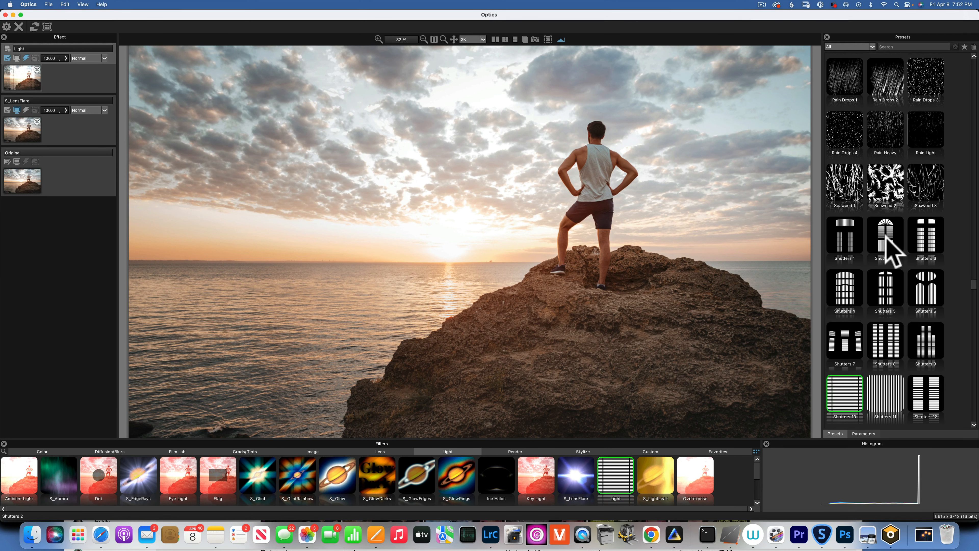
{"action": "left_click", "coordinate": [885, 237]}
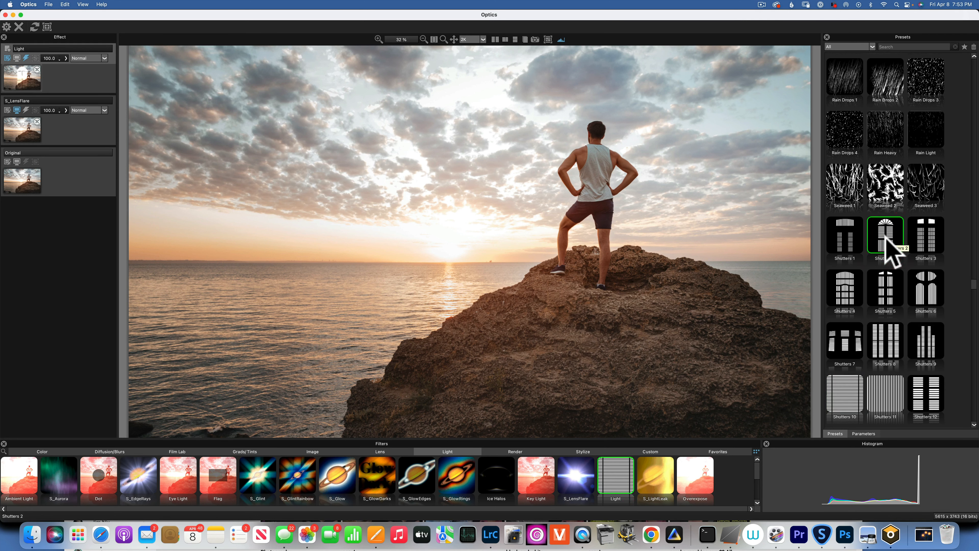
{"action": "left_click", "coordinate": [886, 336]}
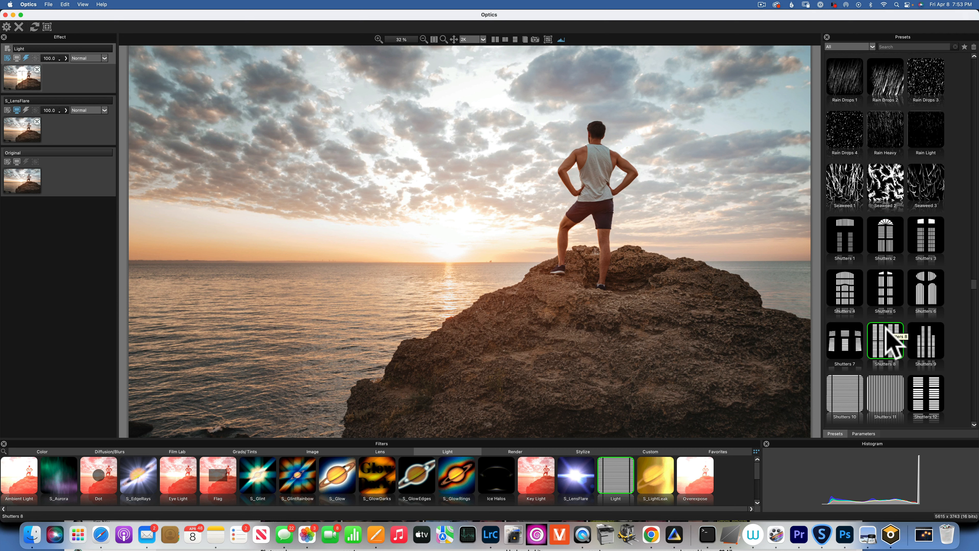
{"action": "scroll", "coordinate": [885, 326], "scroll_direction": "down", "scroll_amount": 5}
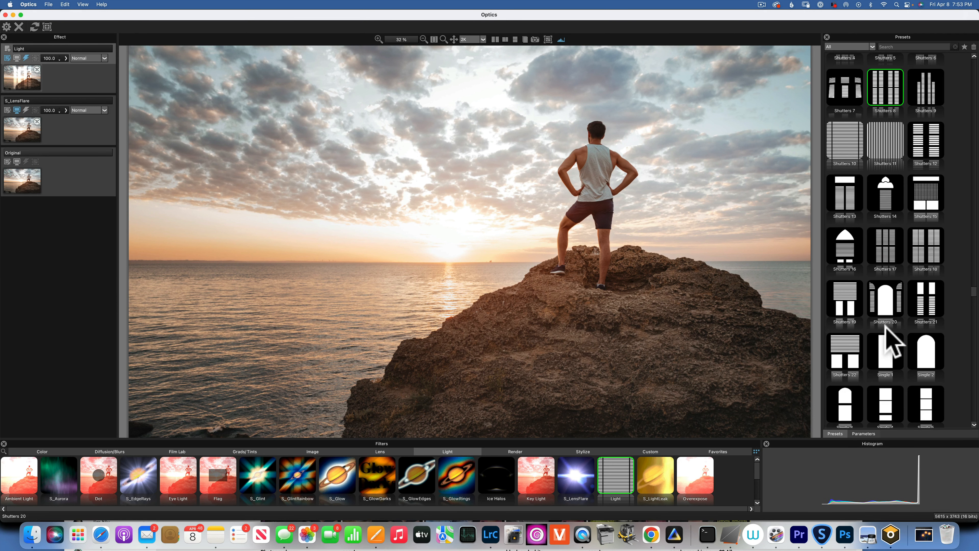
{"action": "scroll", "coordinate": [886, 336], "scroll_direction": "down", "scroll_amount": 15}
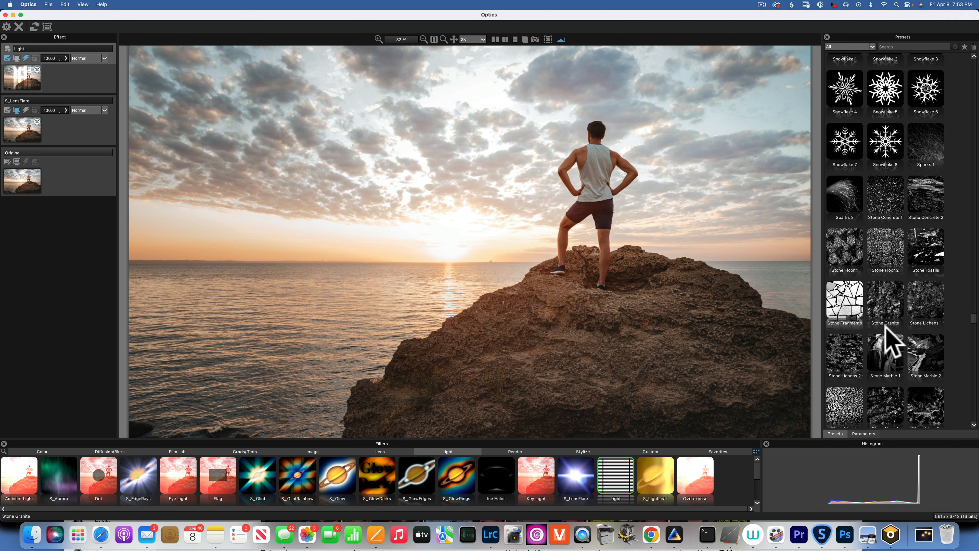
{"action": "scroll", "coordinate": [886, 328], "scroll_direction": "down", "scroll_amount": 15}
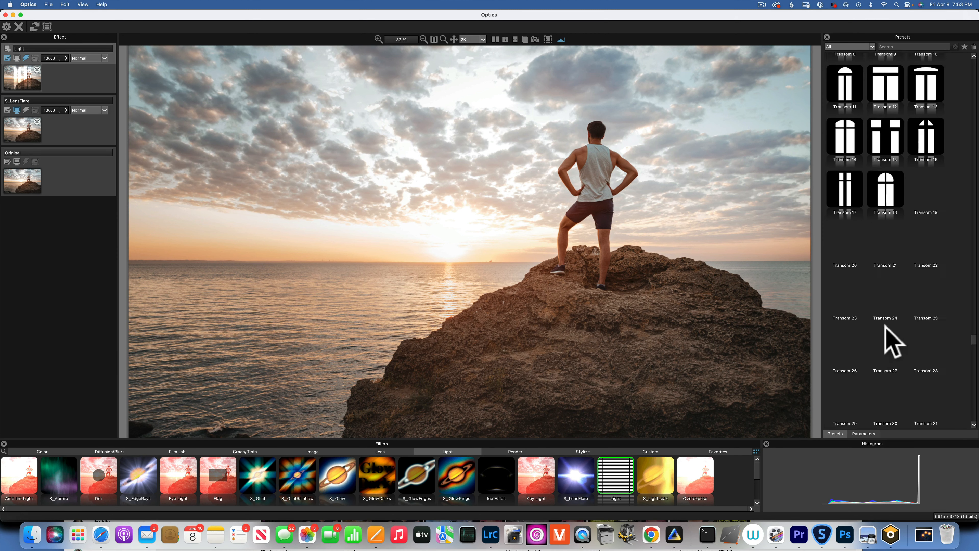
{"action": "scroll", "coordinate": [885, 325], "scroll_direction": "down", "scroll_amount": 1}
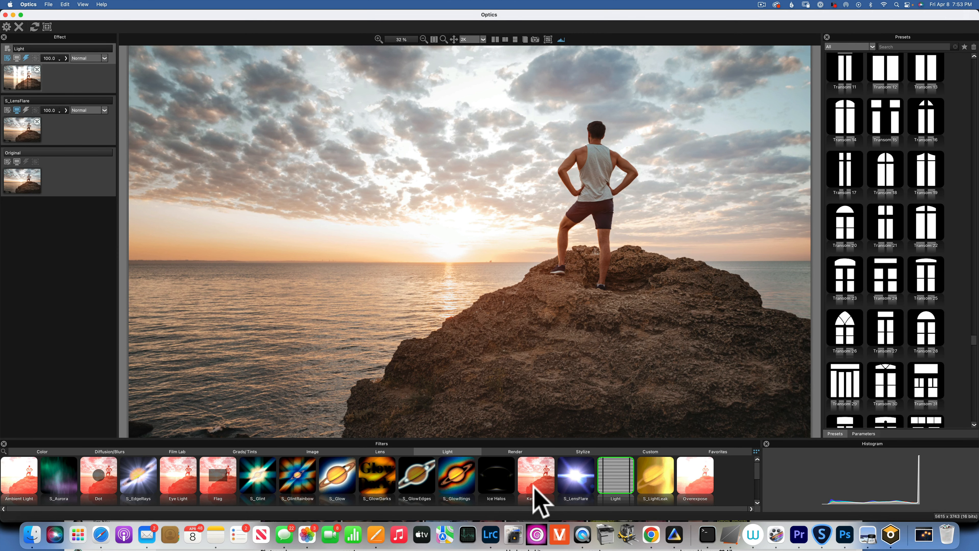
Switch the top effect from Light to S_LensFlare, and quit Optics without saving the image.
{"action": "left_click", "coordinate": [577, 482]}
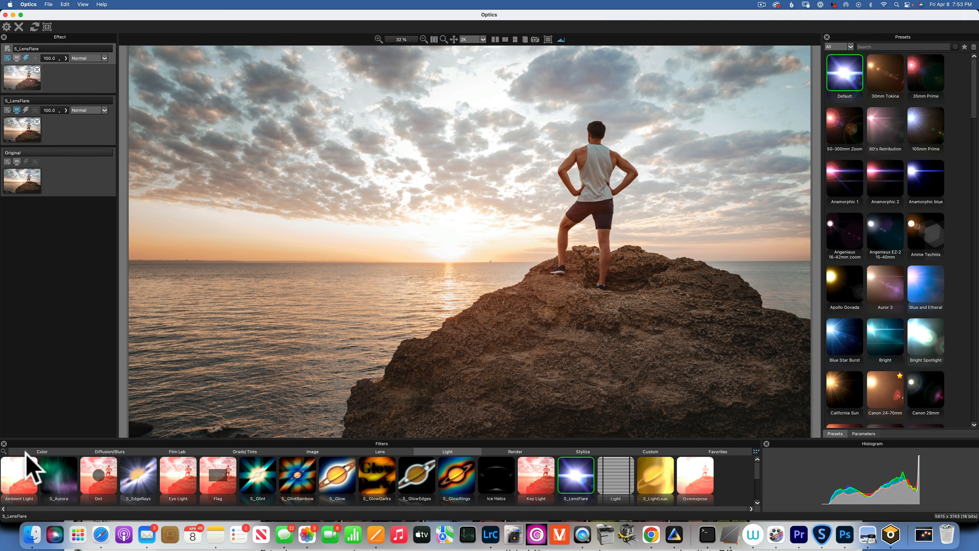
{"action": "left_click", "coordinate": [42, 452]}
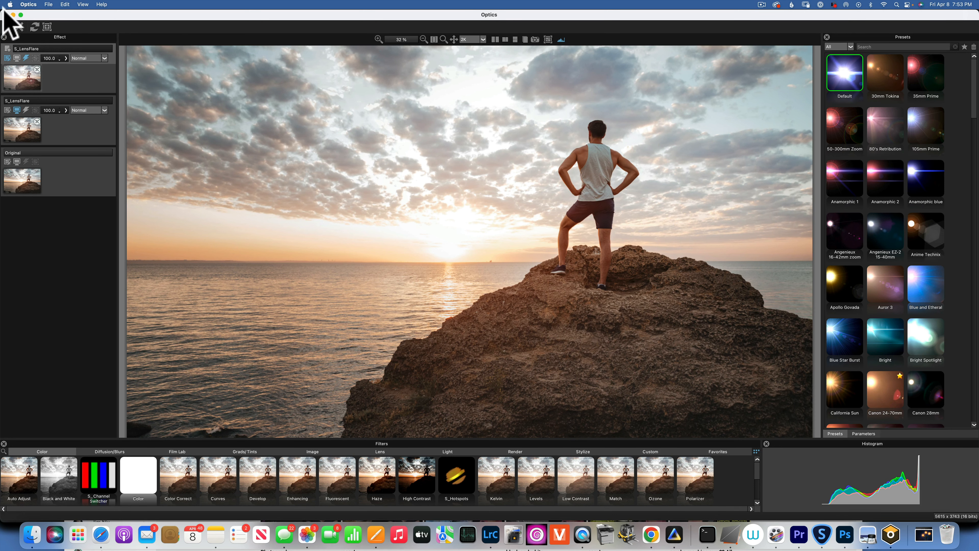
{"action": "left_click", "coordinate": [19, 27]}
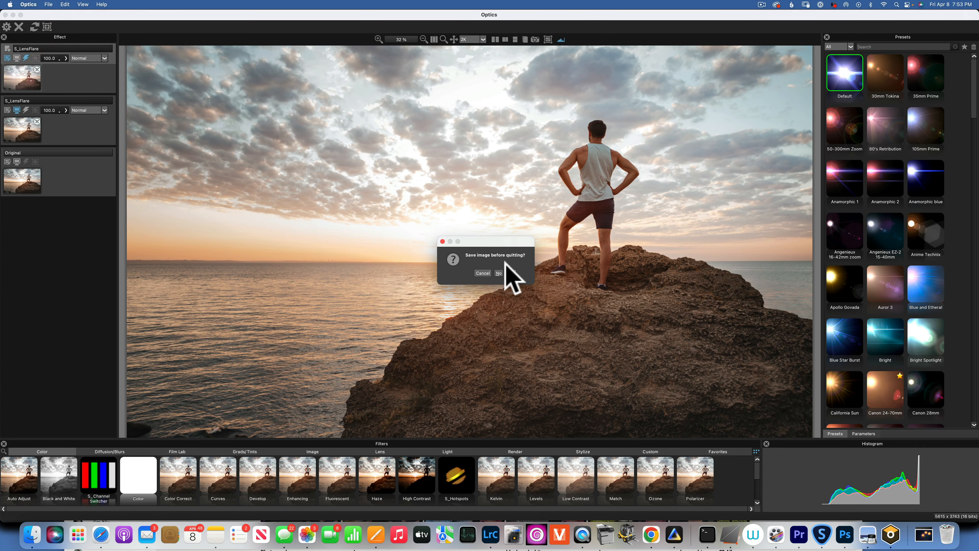
{"action": "left_click", "coordinate": [499, 273]}
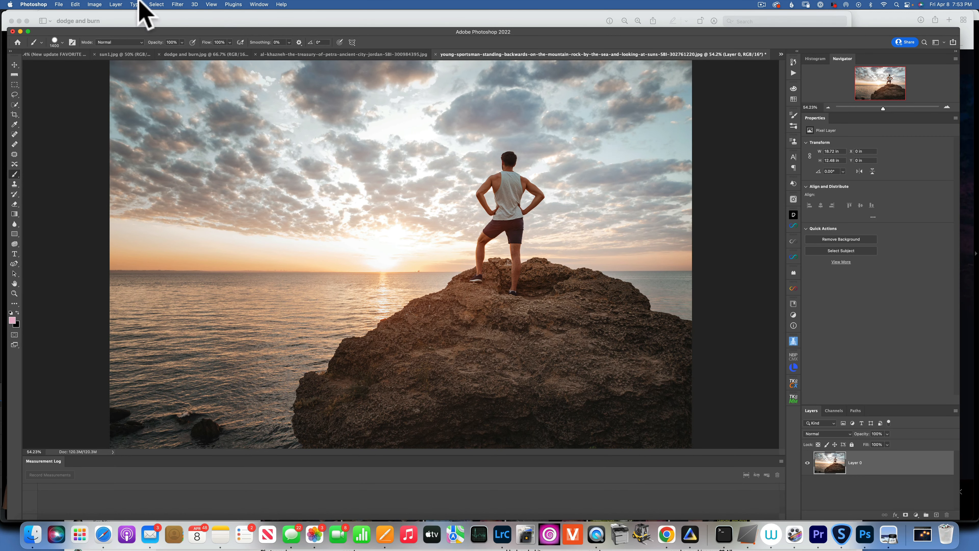
Try the Contrast Color Range and Detail Extractor filters of Color Efex Pro 4 on the photo, and cancel the filter.
{"action": "left_click", "coordinate": [178, 4]}
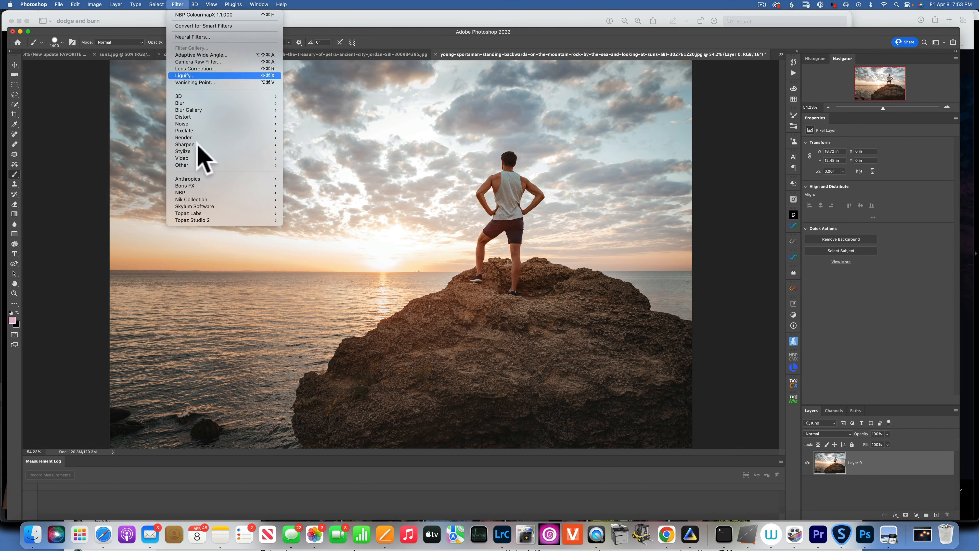
{"action": "mouse_move", "coordinate": [199, 192]}
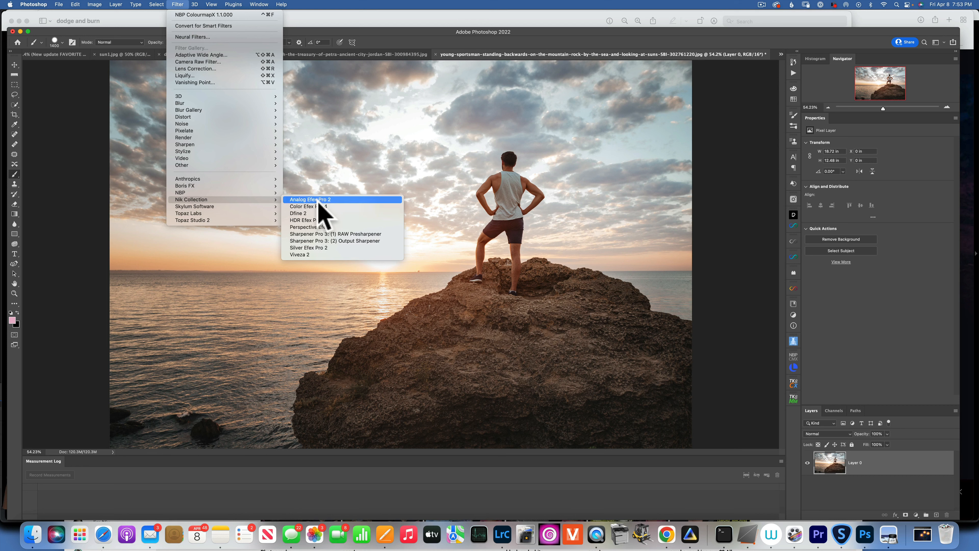
{"action": "left_click", "coordinate": [325, 207]}
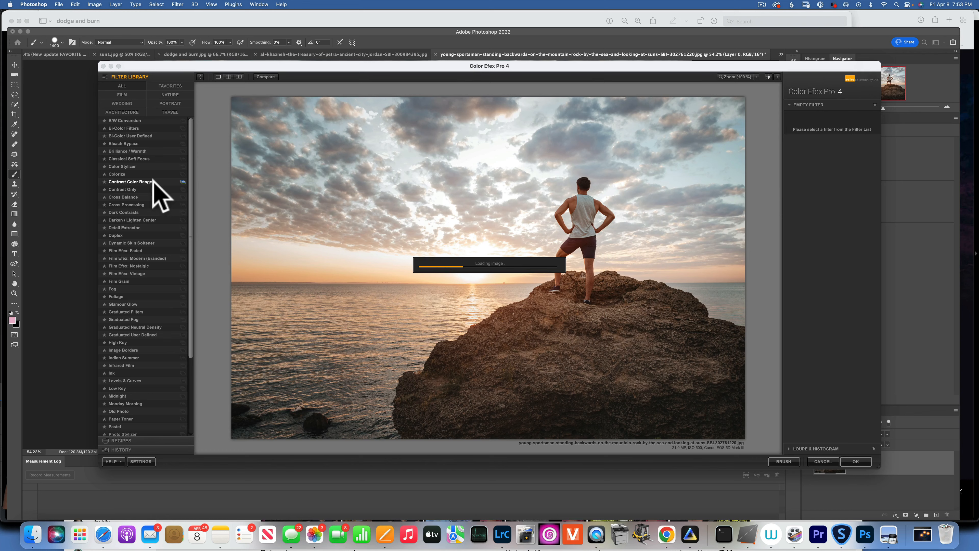
{"action": "left_click", "coordinate": [153, 181]}
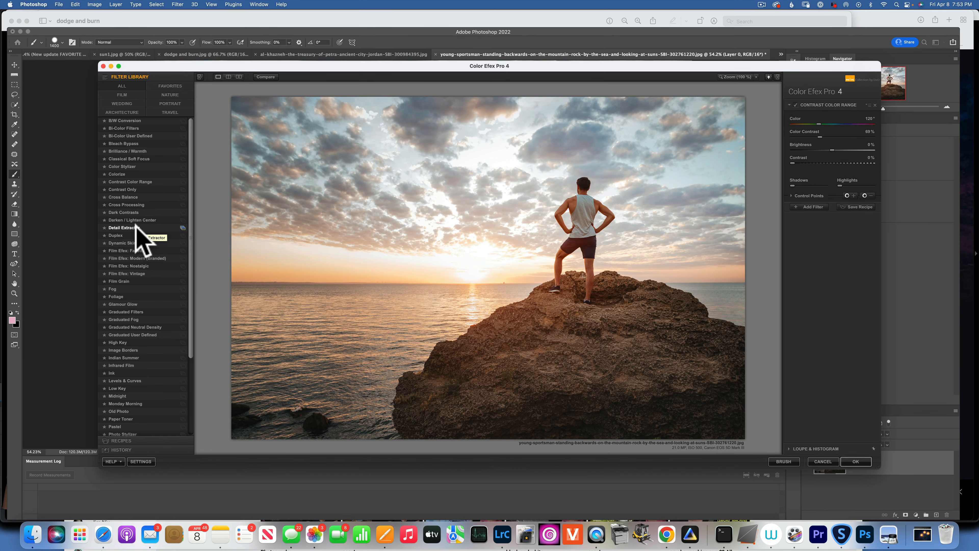
{"action": "left_click", "coordinate": [135, 227]}
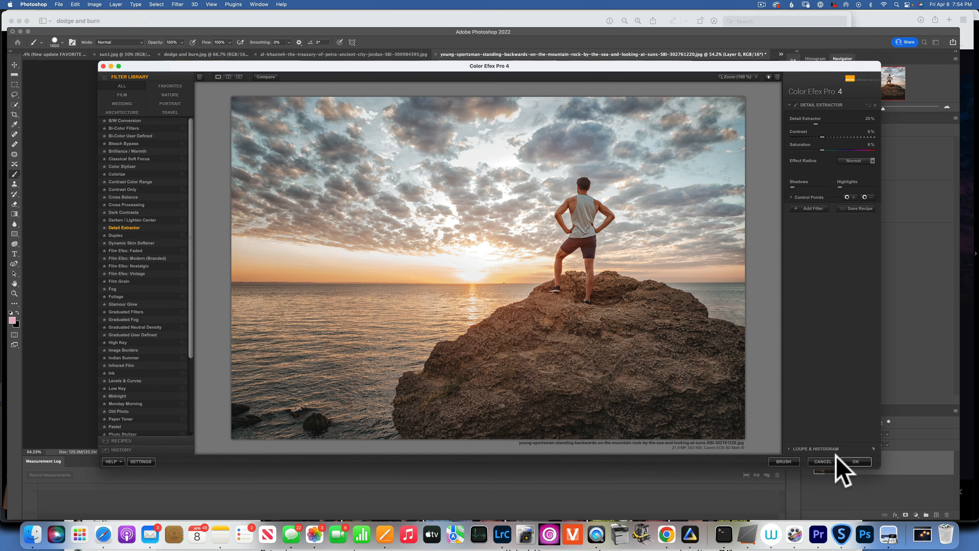
{"action": "left_click", "coordinate": [821, 462]}
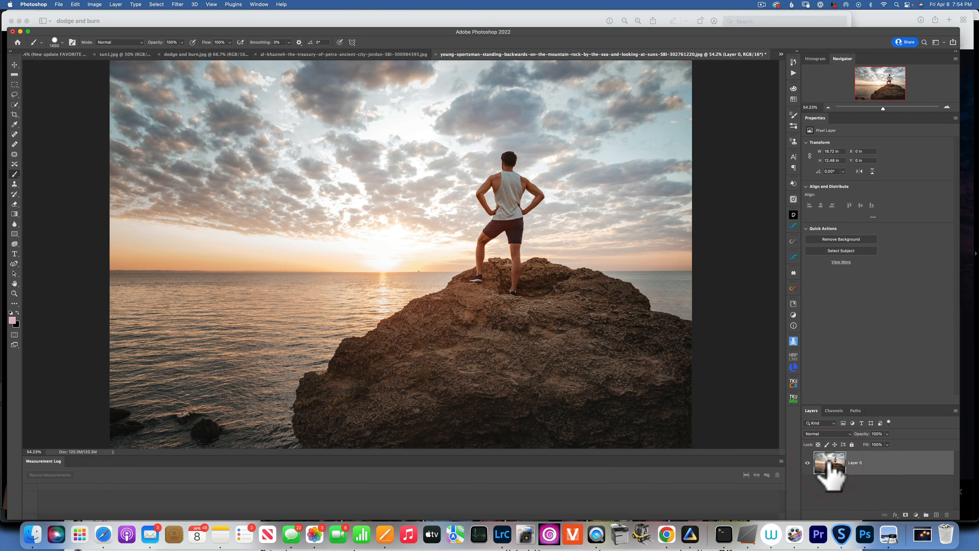
Open the photo in Silver Efex Pro 2 and apply the 011 Push Process (N +1.5) black-and-white preset.
{"action": "left_click", "coordinate": [178, 4]}
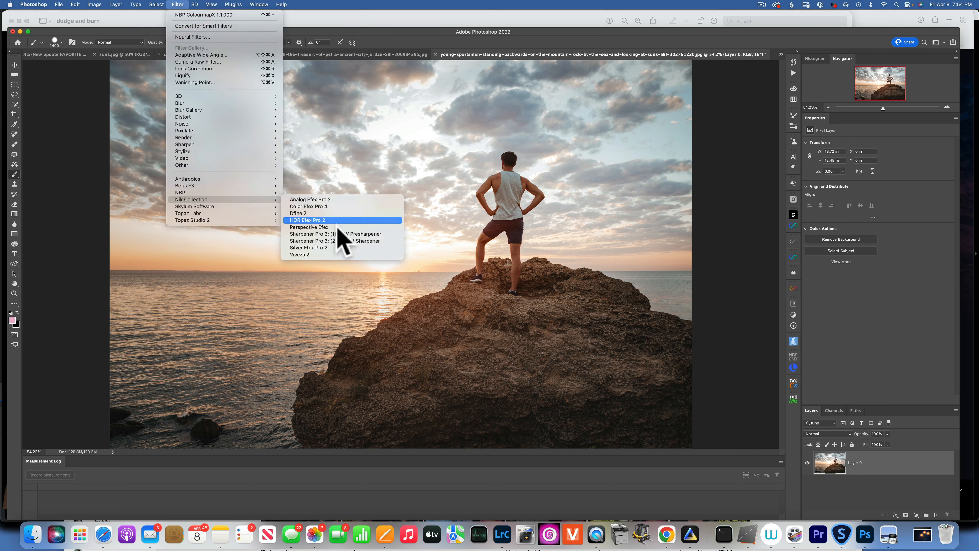
{"action": "left_click", "coordinate": [325, 248]}
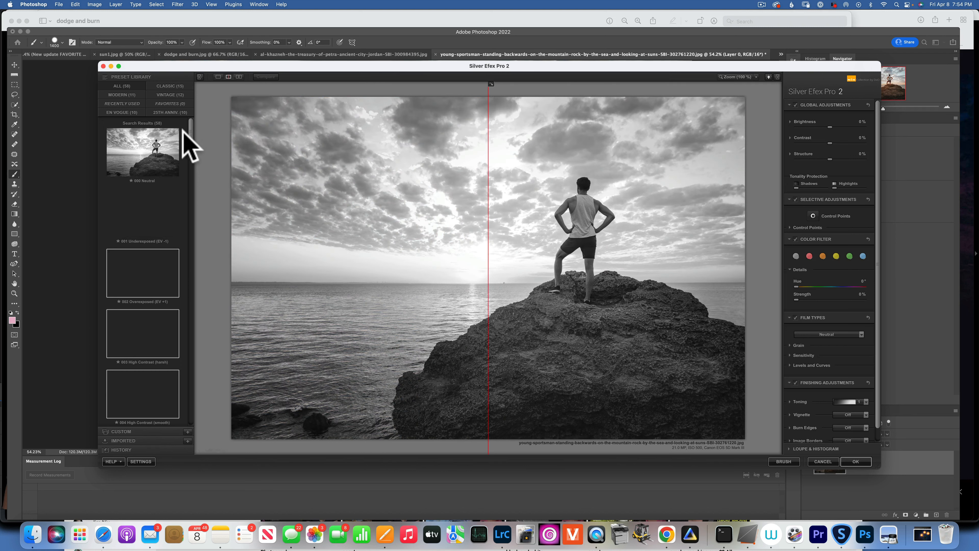
{"action": "scroll", "coordinate": [159, 162], "scroll_direction": "down", "scroll_amount": 5}
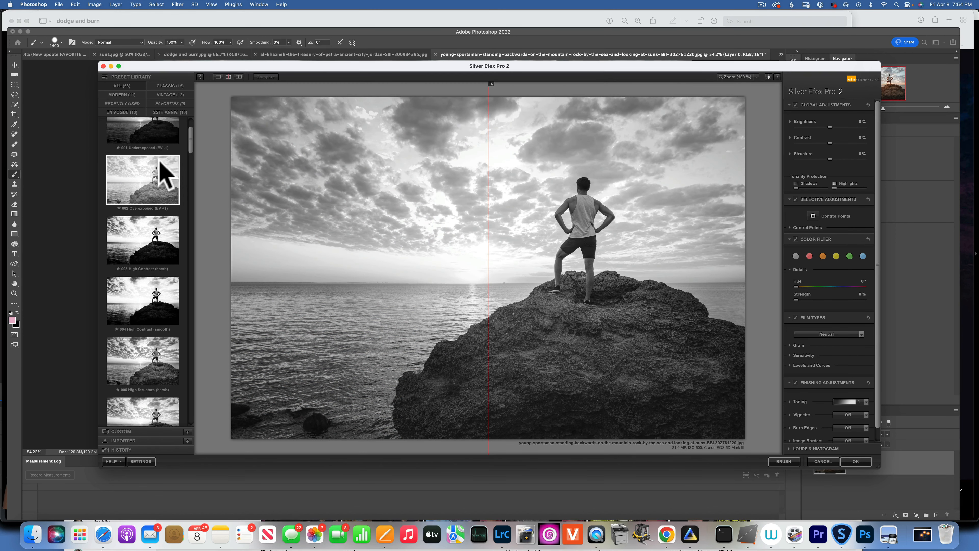
{"action": "scroll", "coordinate": [160, 163], "scroll_direction": "down", "scroll_amount": 15}
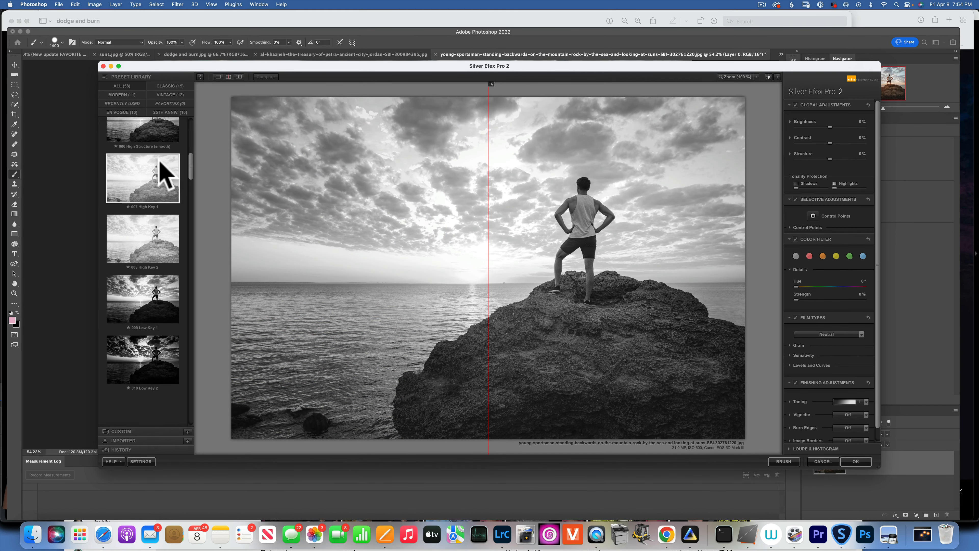
{"action": "scroll", "coordinate": [166, 175], "scroll_direction": "down", "scroll_amount": 8}
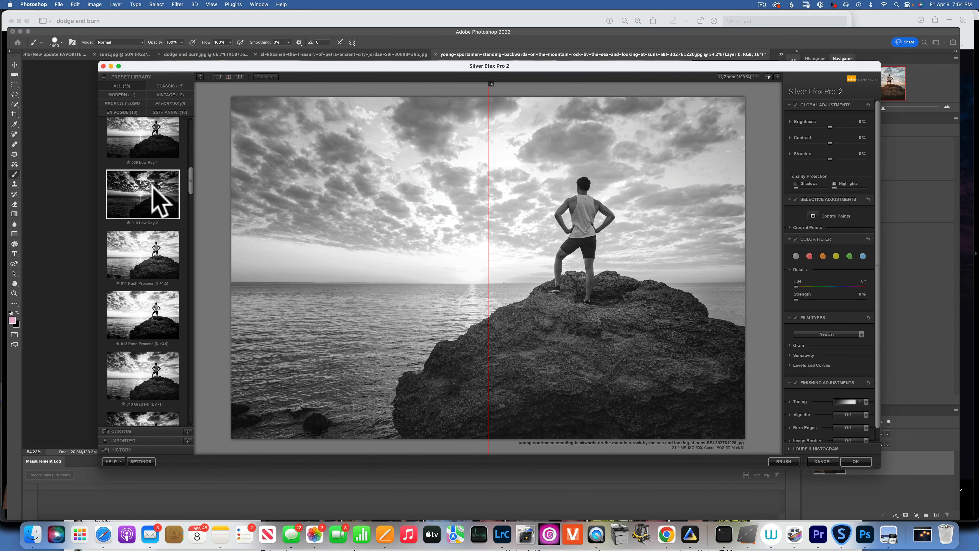
{"action": "left_click", "coordinate": [153, 258]}
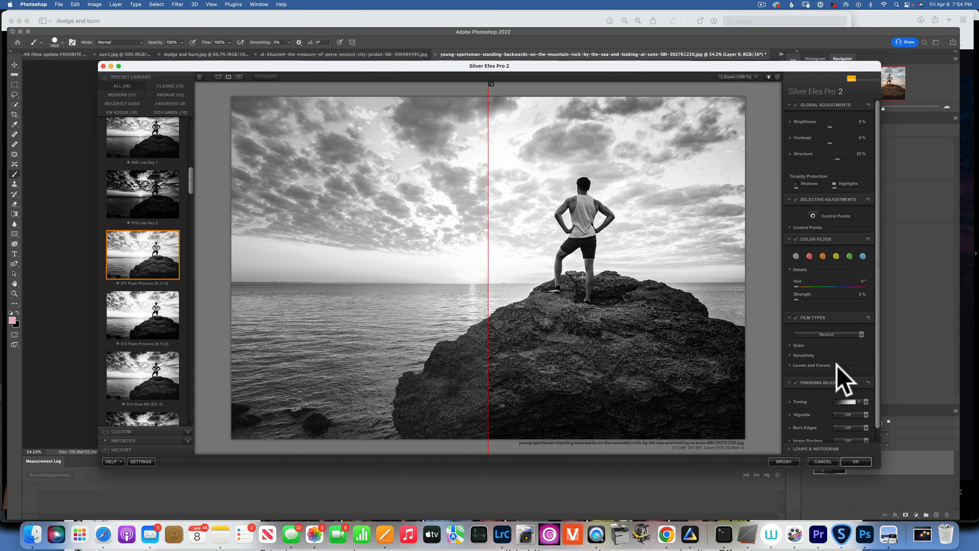
Look over the remaining finishing adjustments of Silver Efex Pro 2, and cancel the filter.
{"action": "scroll", "coordinate": [836, 344], "scroll_direction": "down", "scroll_amount": 2}
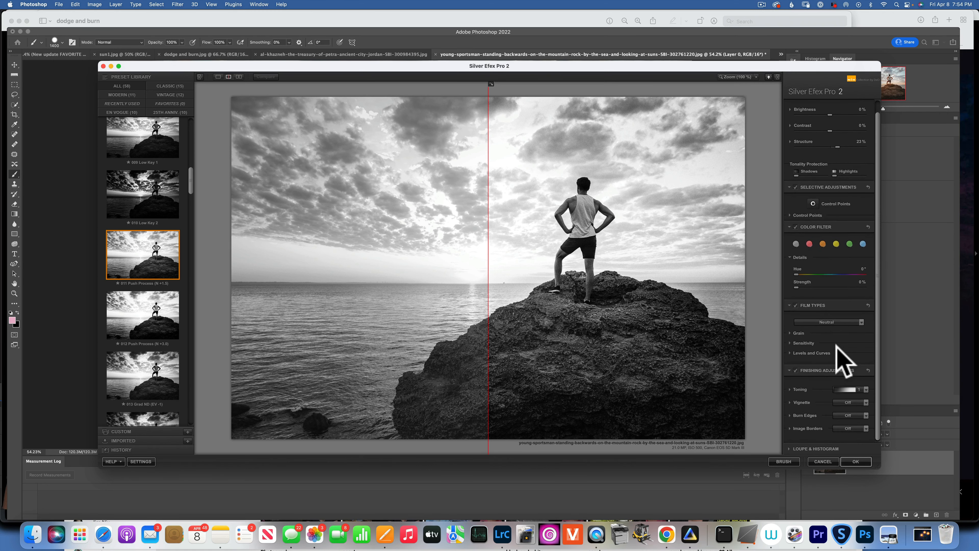
{"action": "left_click", "coordinate": [822, 461]}
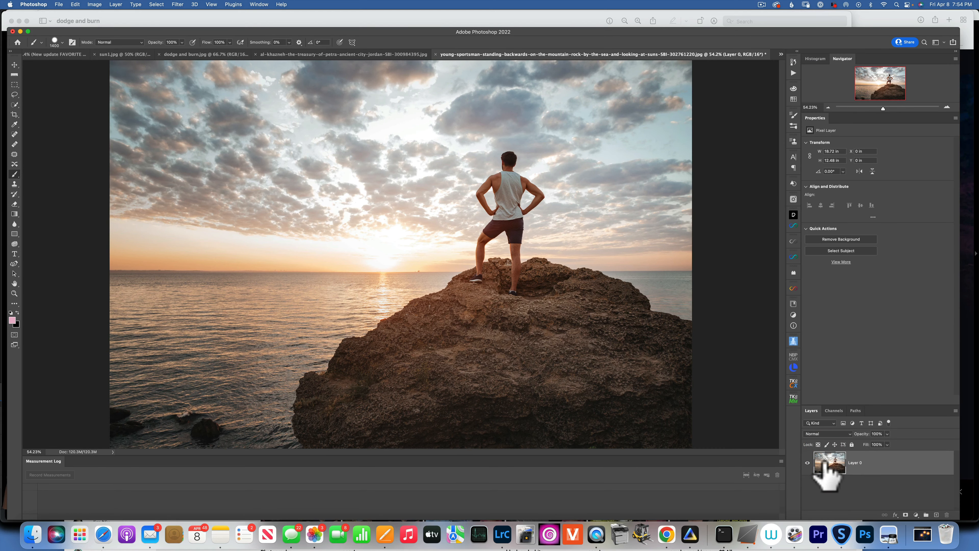
Open the photo in Viveza 2, add a control point on the horizon beside the rock, and slightly enlarge its area.
{"action": "left_click", "coordinate": [178, 5]}
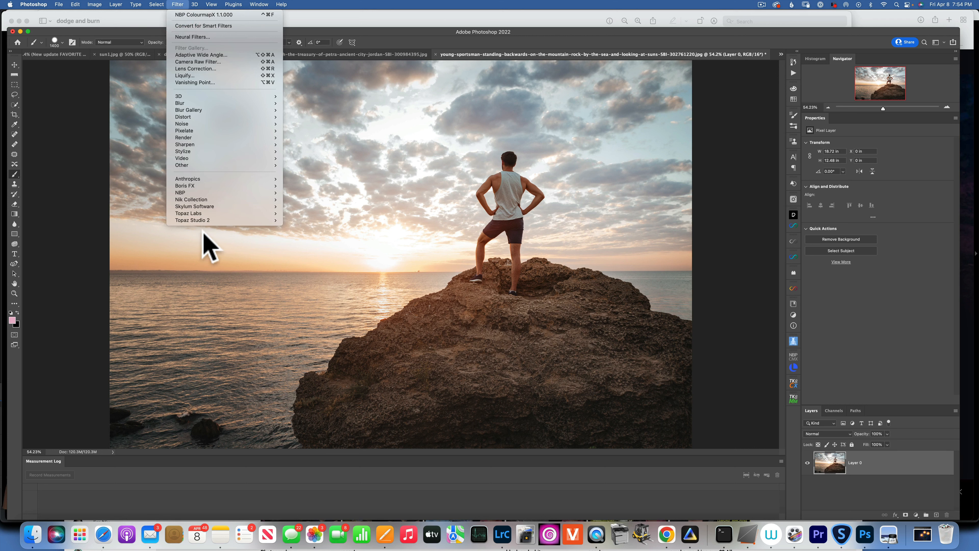
{"action": "mouse_move", "coordinate": [199, 208]}
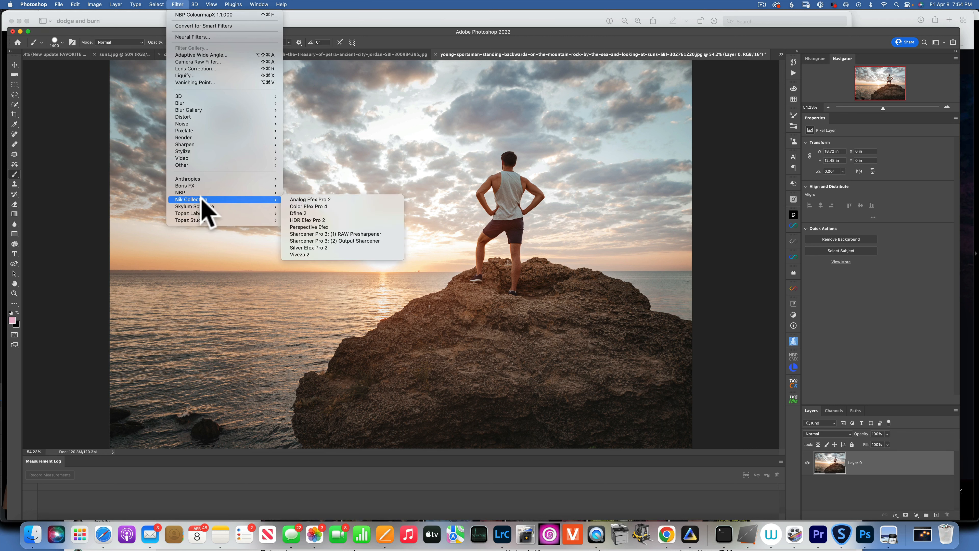
{"action": "left_click", "coordinate": [301, 254]}
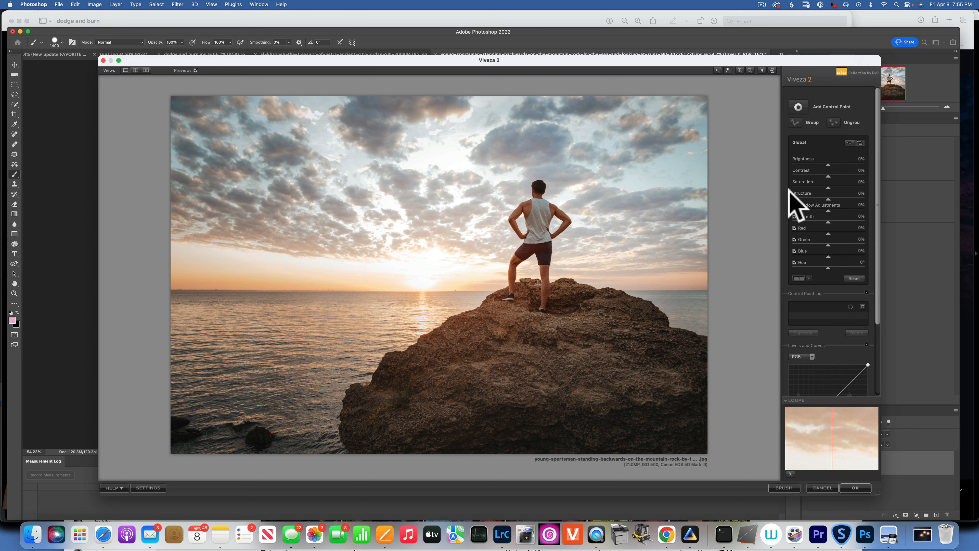
{"action": "left_click", "coordinate": [797, 108]}
{"action": "left_click", "coordinate": [455, 277]}
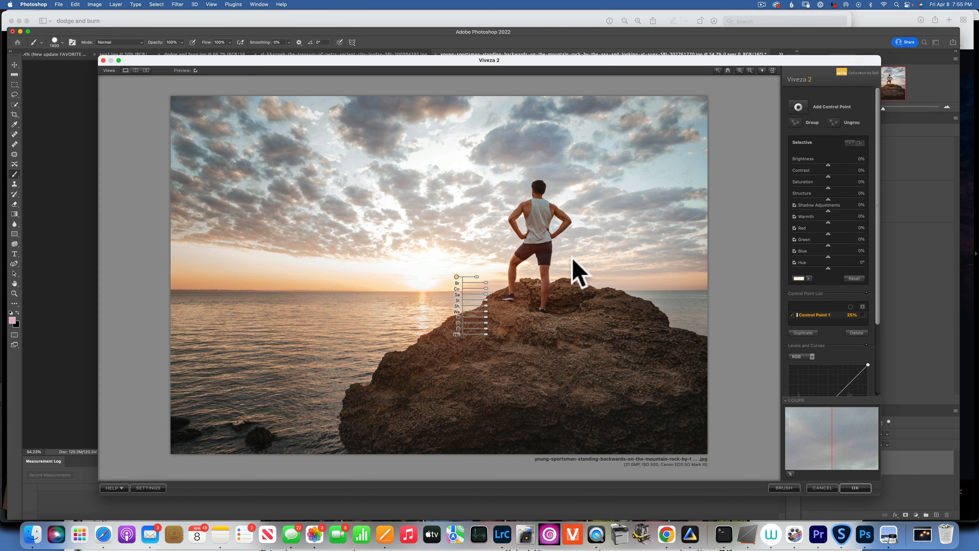
{"action": "mouse_move", "coordinate": [484, 278]}
{"action": "left_mouse_down"}
{"action": "mouse_move", "coordinate": [473, 276]}
{"action": "mouse_move", "coordinate": [483, 277]}
{"action": "left_mouse_up"}
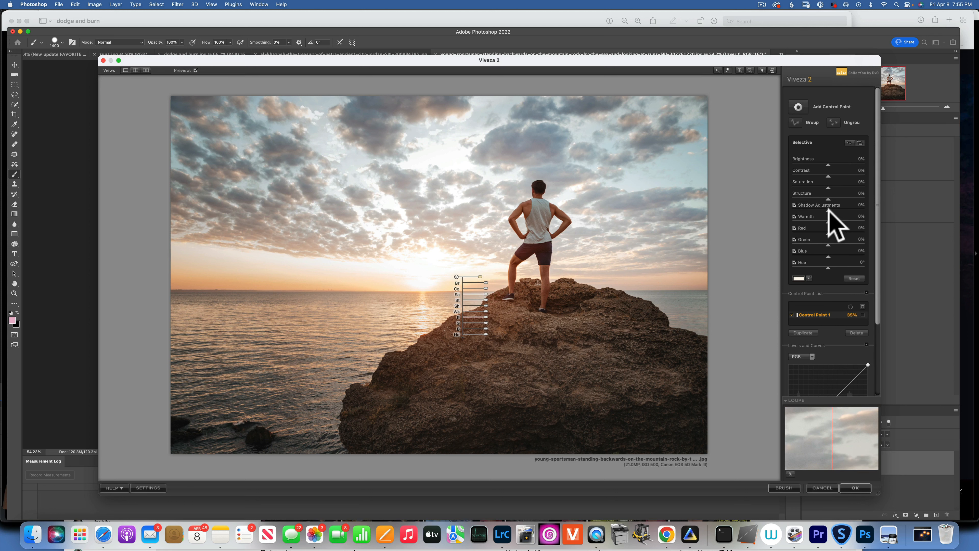
Try a Warmth of 20% and a Brightness of 18% on the control point, and cancel Viveza 2.
{"action": "left_click_drag", "start_coordinate": [828, 222], "coordinate": [848, 223]}
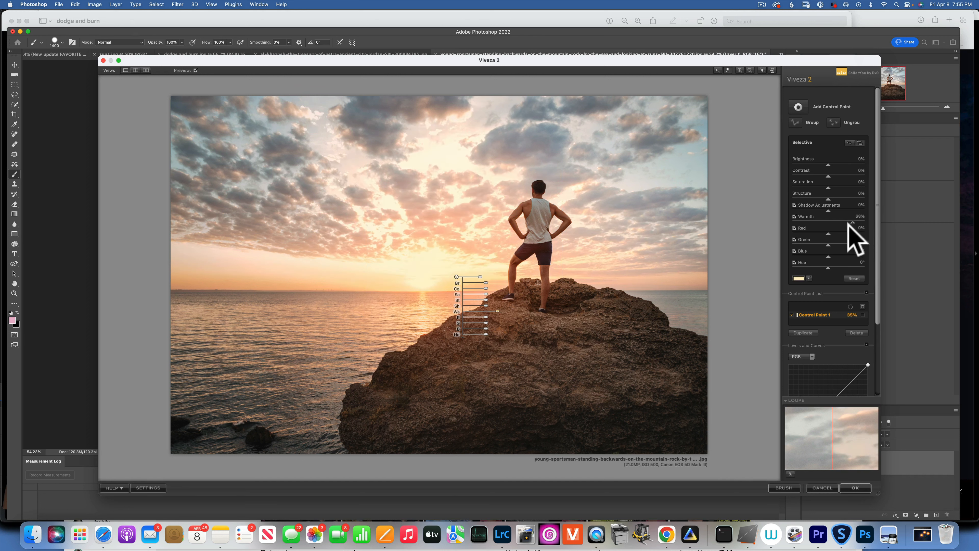
{"action": "left_click", "coordinate": [834, 222]}
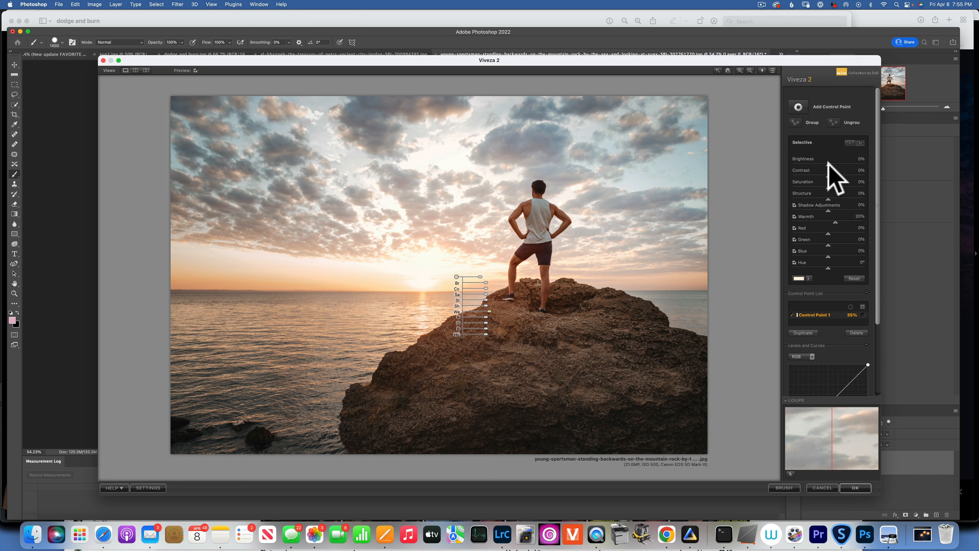
{"action": "mouse_move", "coordinate": [828, 162]}
{"action": "left_mouse_down"}
{"action": "mouse_move", "coordinate": [848, 163]}
{"action": "mouse_move", "coordinate": [833, 162]}
{"action": "left_mouse_up"}
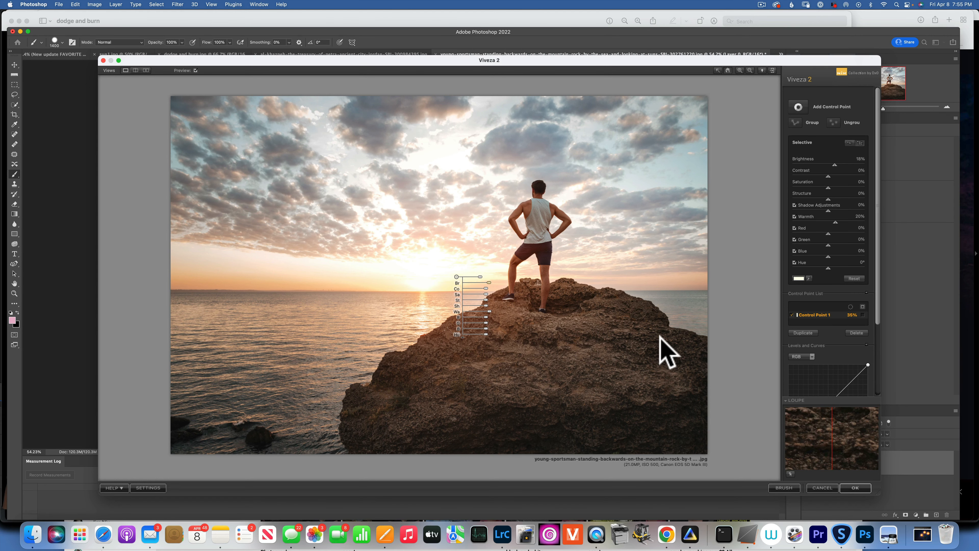
{"action": "left_click", "coordinate": [820, 487]}
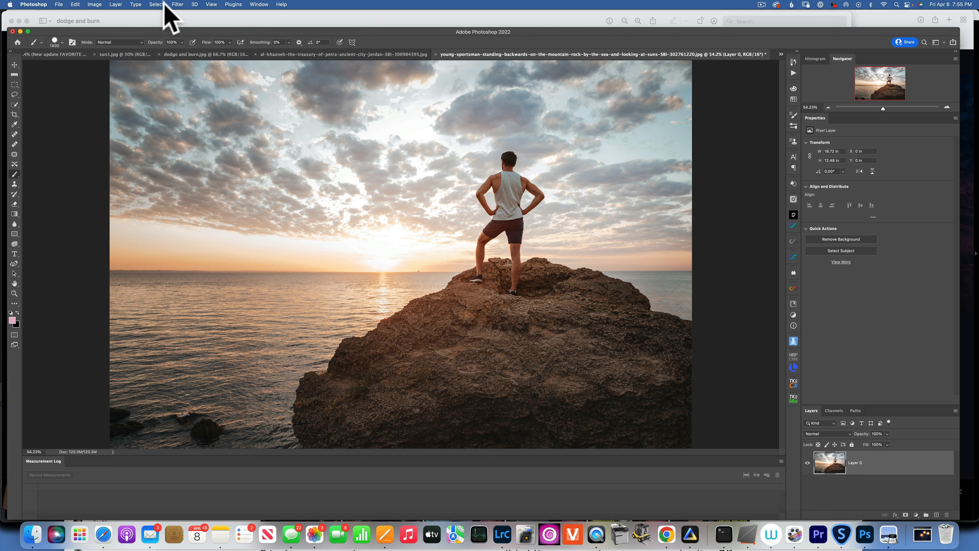
Open the photo in Topaz DeNoise AI, try the Clear, Low Light, Severe Noise and RAW models, and return to Standard.
{"action": "left_click", "coordinate": [178, 5]}
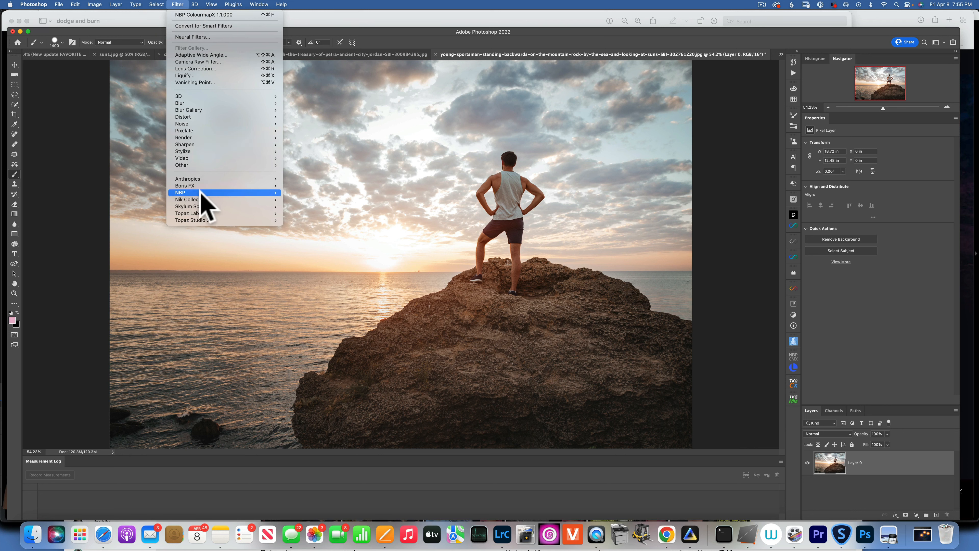
{"action": "mouse_move", "coordinate": [208, 200]}
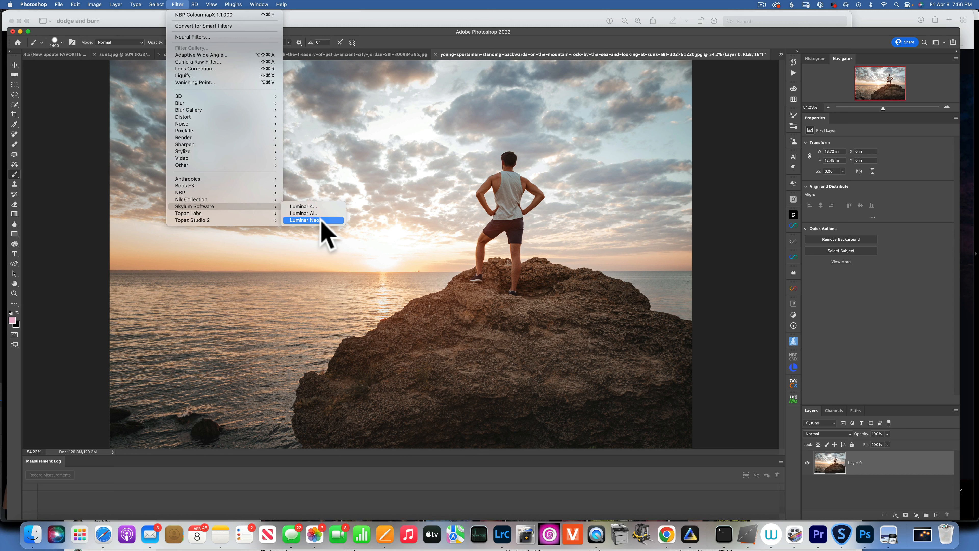
{"action": "mouse_move", "coordinate": [222, 213]}
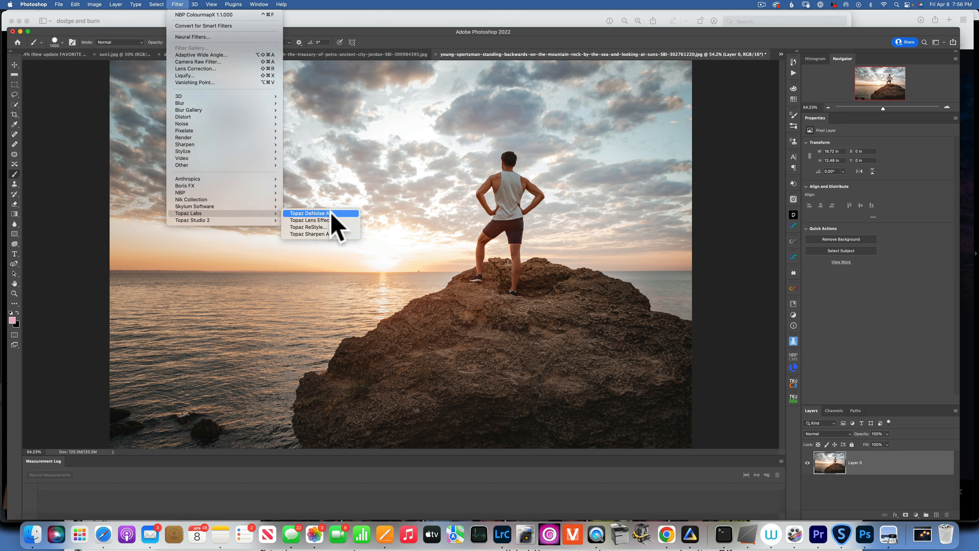
{"action": "left_click", "coordinate": [313, 214]}
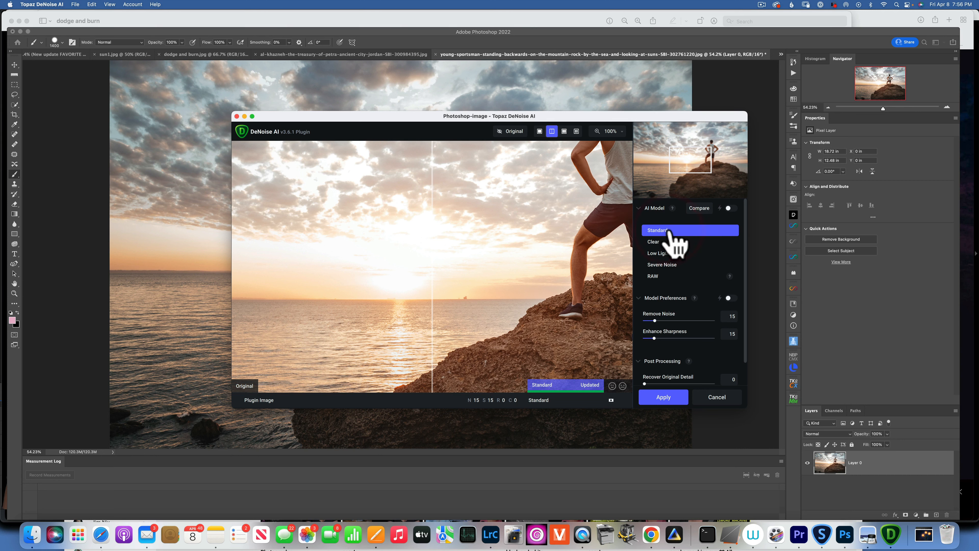
{"action": "left_click", "coordinate": [670, 242]}
{"action": "left_click", "coordinate": [669, 253]}
{"action": "left_click", "coordinate": [671, 264]}
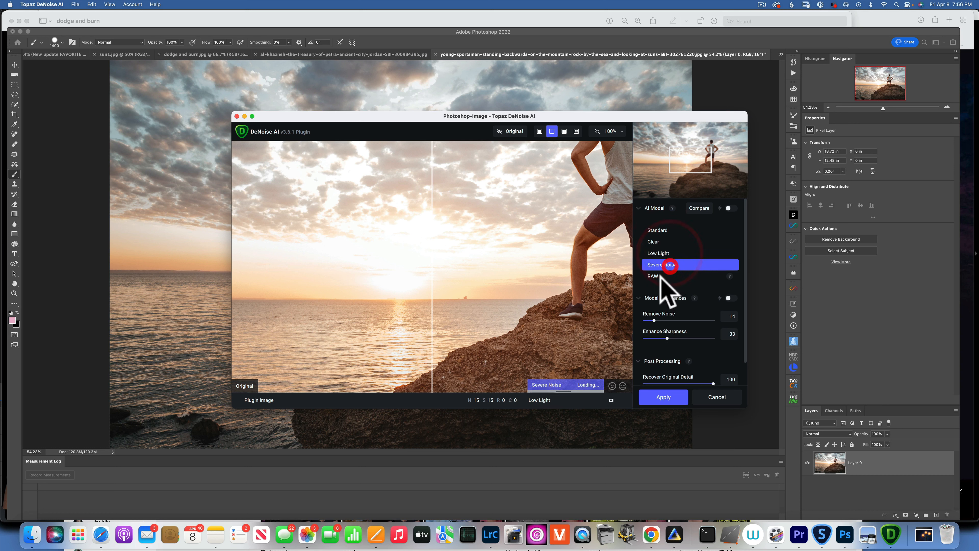
{"action": "left_click", "coordinate": [662, 276]}
{"action": "left_click", "coordinate": [664, 230]}
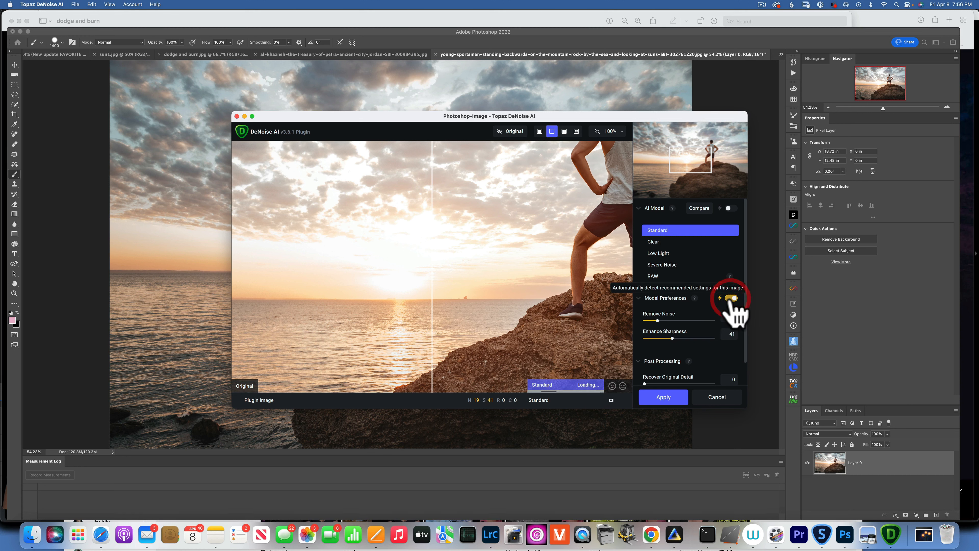
Try automatic model preferences, set Remove Noise to 15 and Enhance Sharpness to 18 manually, and close DeNoise AI without saving.
{"action": "left_click", "coordinate": [730, 298]}
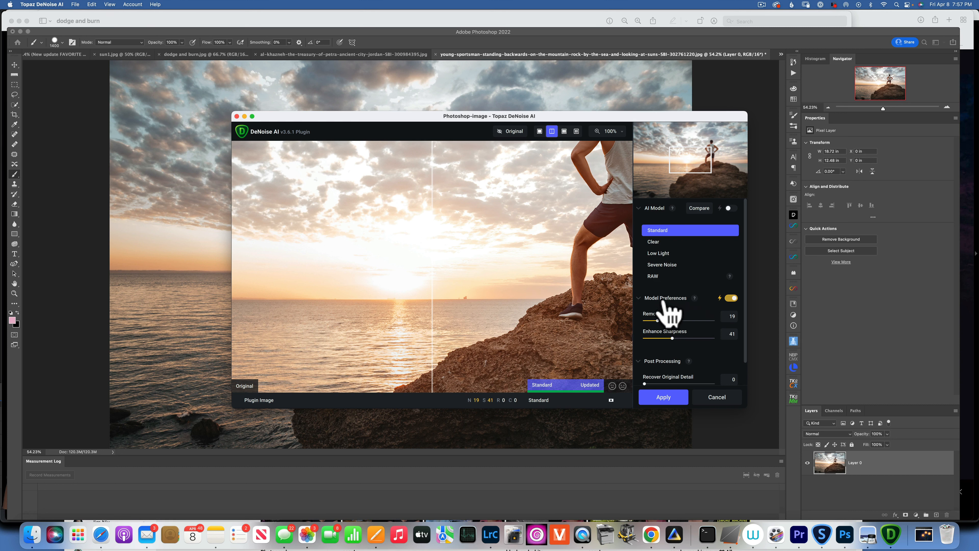
{"action": "left_click", "coordinate": [729, 299]}
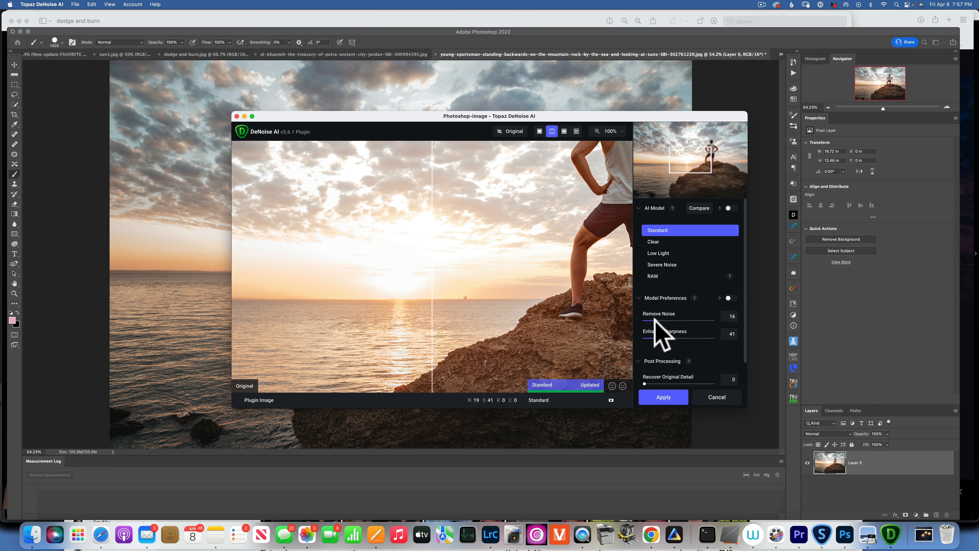
{"action": "left_click_drag", "start_coordinate": [672, 337], "coordinate": [652, 335]}
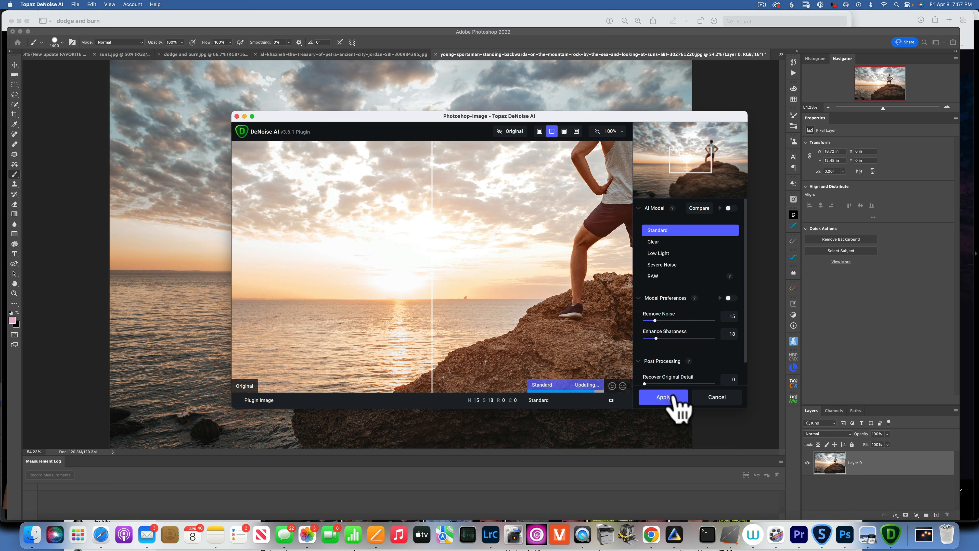
{"action": "left_click", "coordinate": [717, 397]}
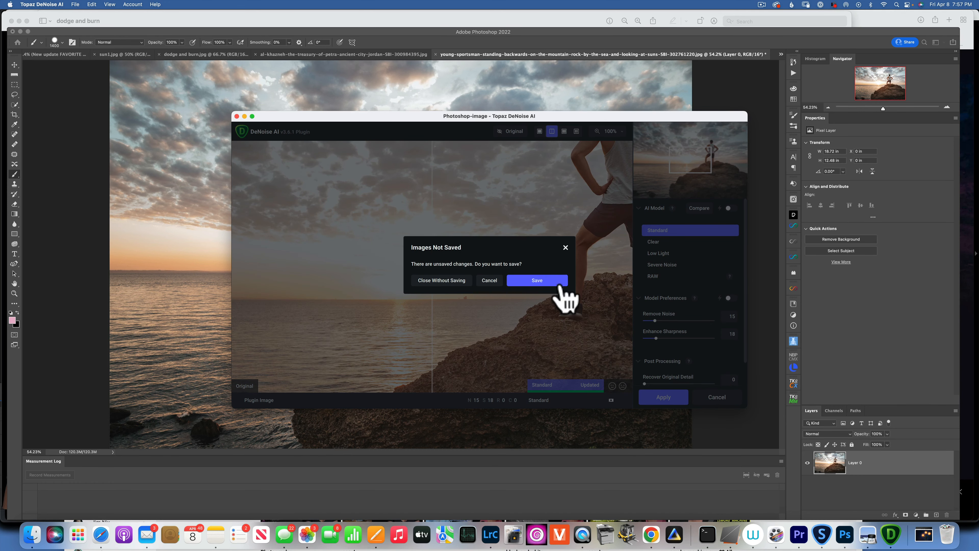
{"action": "left_click", "coordinate": [447, 282]}
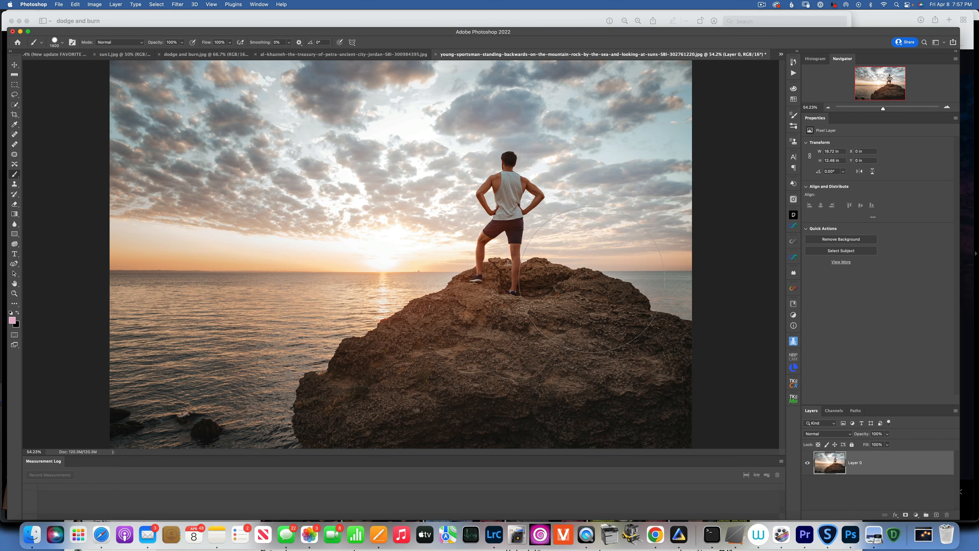
Open the photo in Topaz Lens Effects and try the Split Prism, Motion and Dual Focus lens effects.
{"action": "left_click", "coordinate": [177, 5]}
{"action": "mouse_move", "coordinate": [226, 207]}
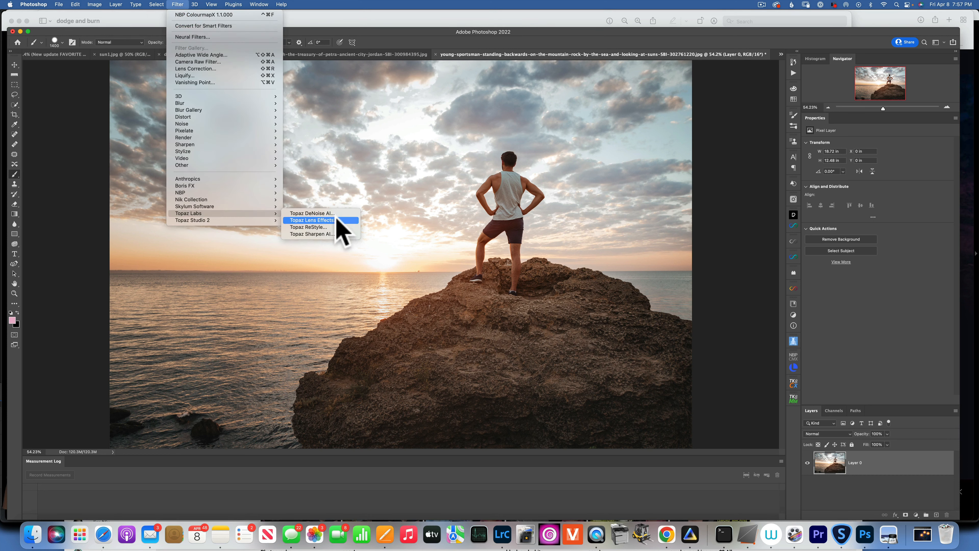
{"action": "left_click", "coordinate": [339, 220]}
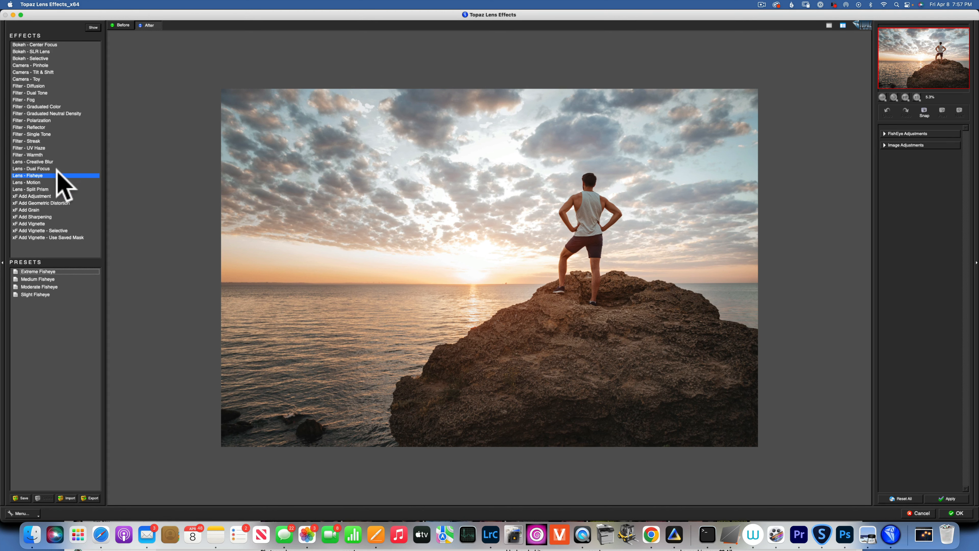
{"action": "left_click", "coordinate": [44, 189]}
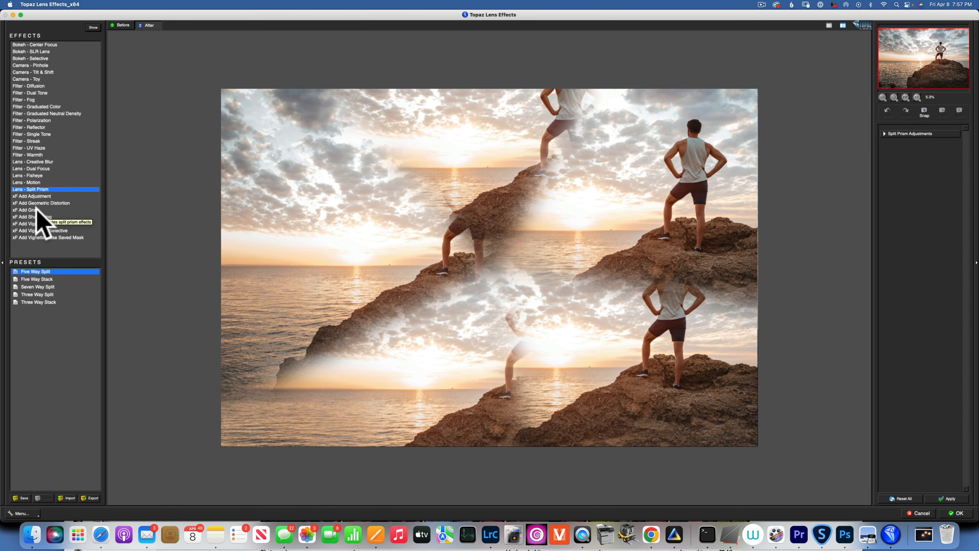
{"action": "left_click", "coordinate": [37, 182]}
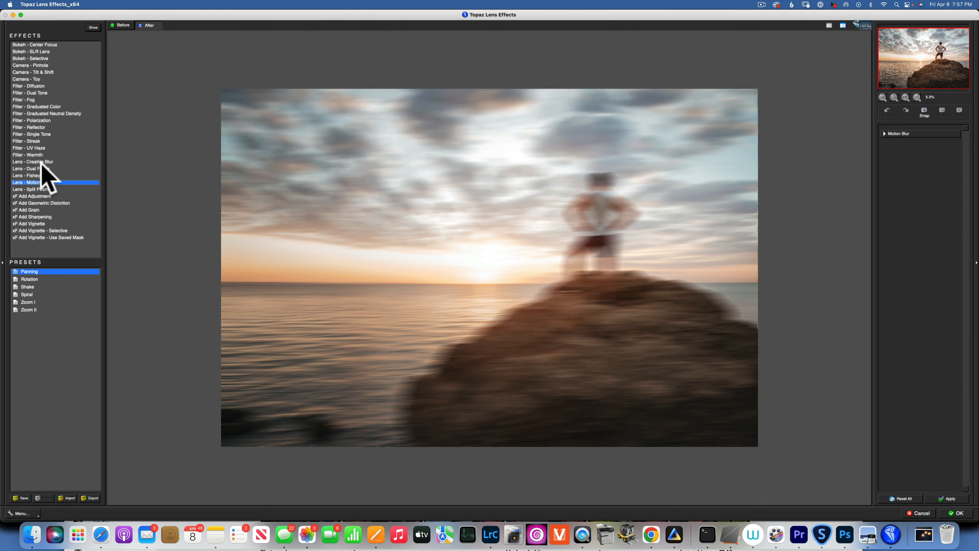
{"action": "left_click", "coordinate": [42, 169]}
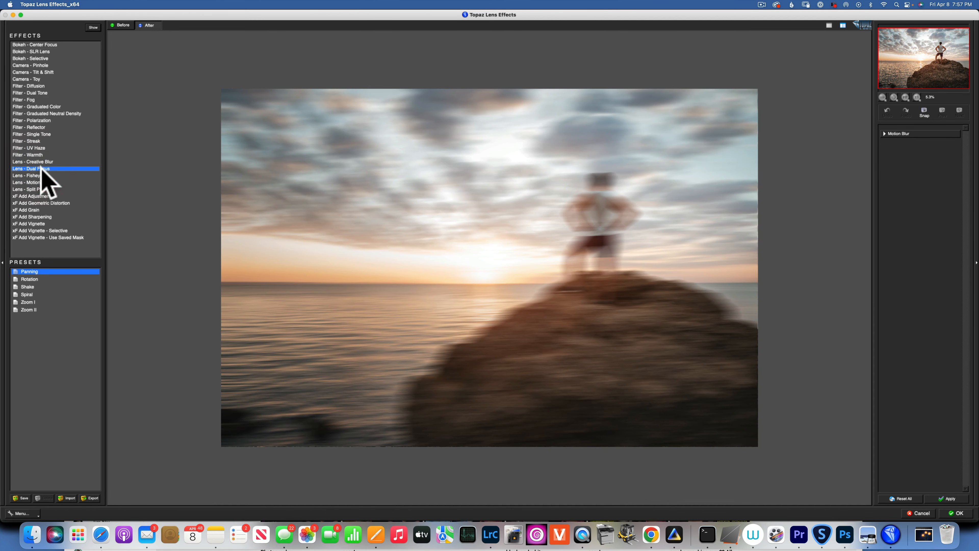
Try the Streak, Reflector and Polarization filter effects on the photo, and cancel Topaz Lens Effects.
{"action": "left_click", "coordinate": [39, 142]}
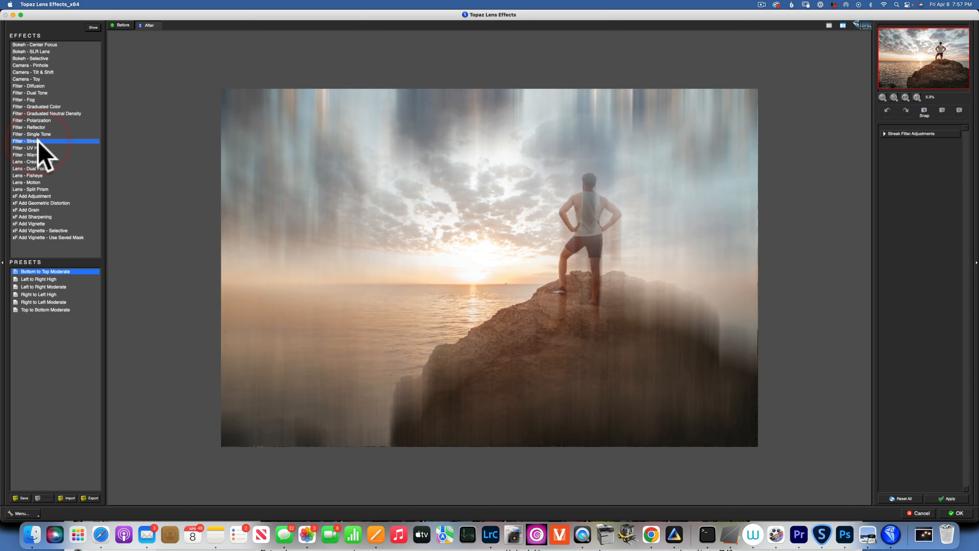
{"action": "left_click", "coordinate": [34, 127]}
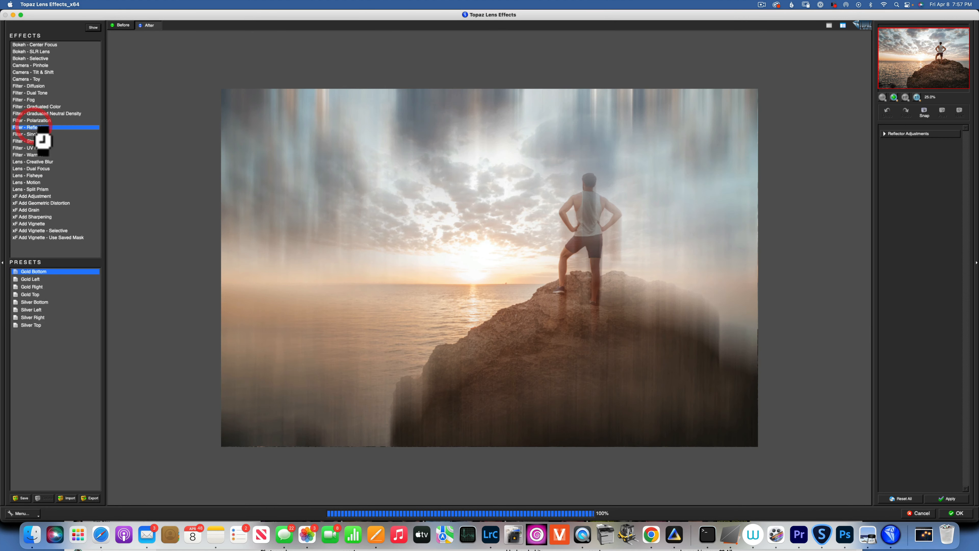
{"action": "left_click", "coordinate": [35, 121]}
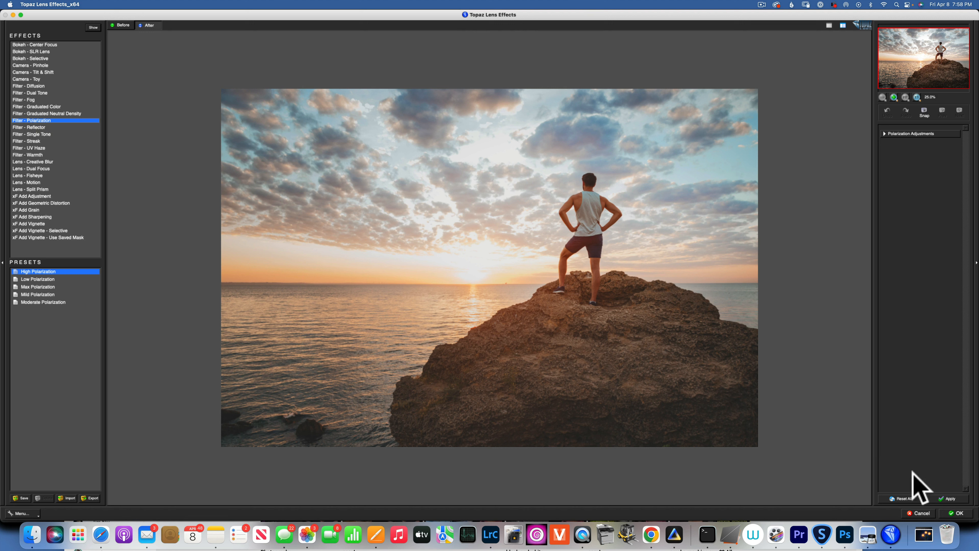
{"action": "left_click", "coordinate": [921, 508]}
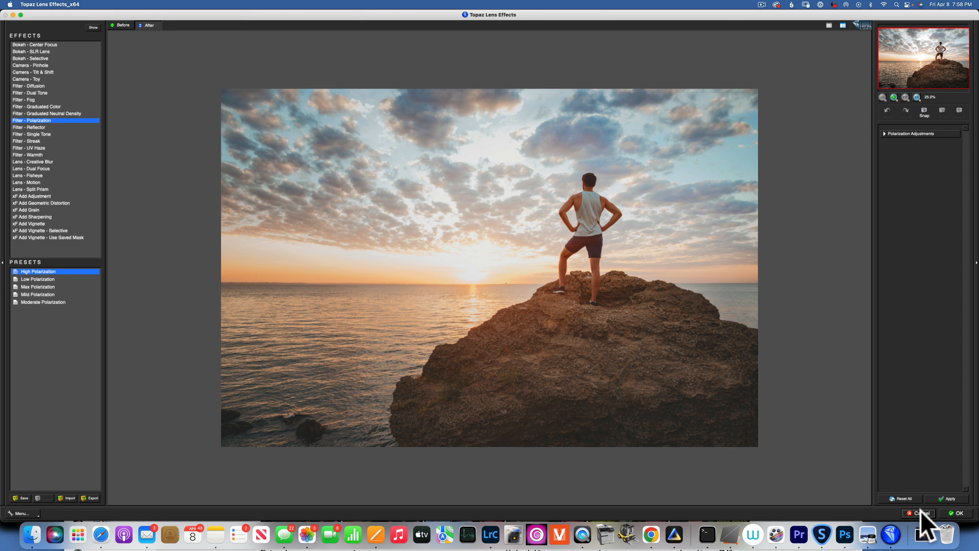
{"action": "left_click", "coordinate": [920, 513]}
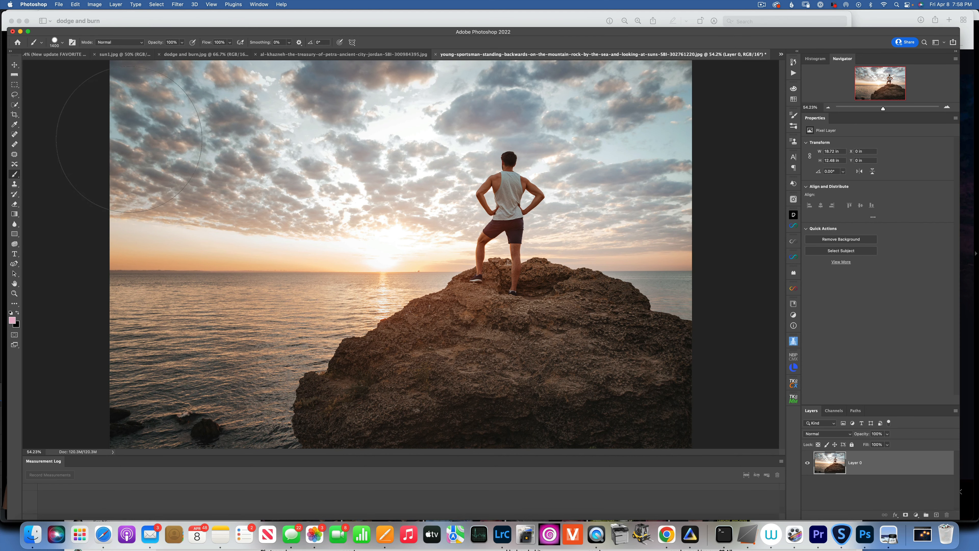
Open the photo in Topaz ReStyle, browse the Architecture and Fashion collections, and apply the Rocky Pink Sundown preset from Seascape.
{"action": "left_click", "coordinate": [177, 5]}
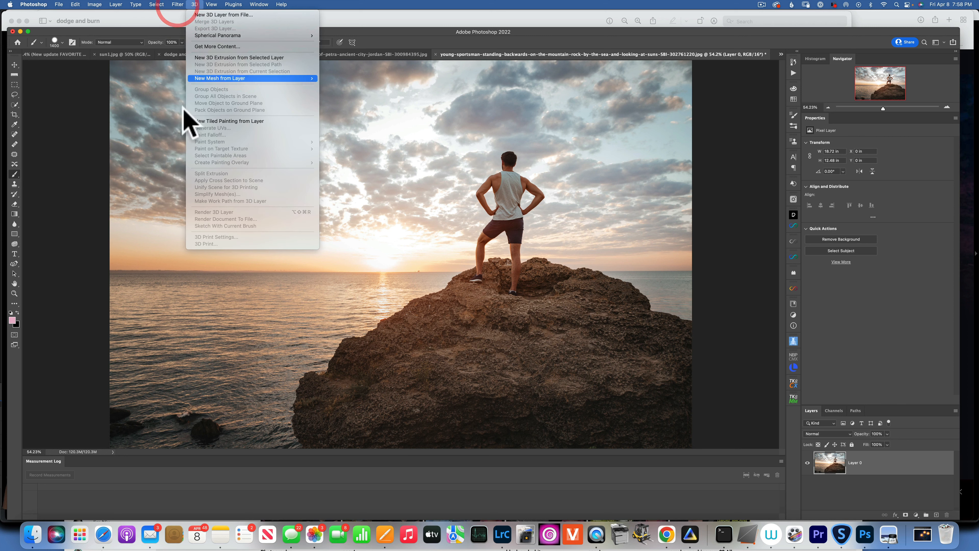
{"action": "mouse_move", "coordinate": [182, 145]}
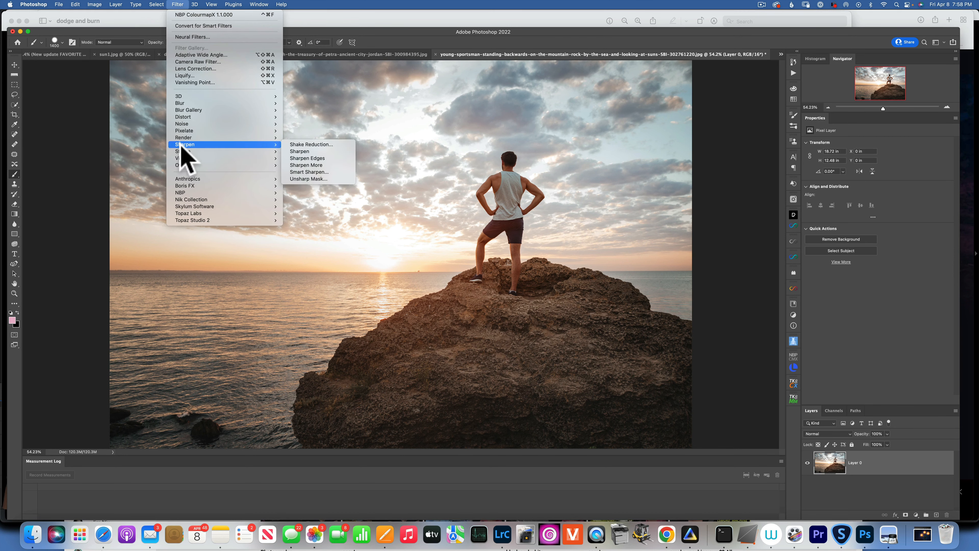
{"action": "mouse_move", "coordinate": [185, 213]}
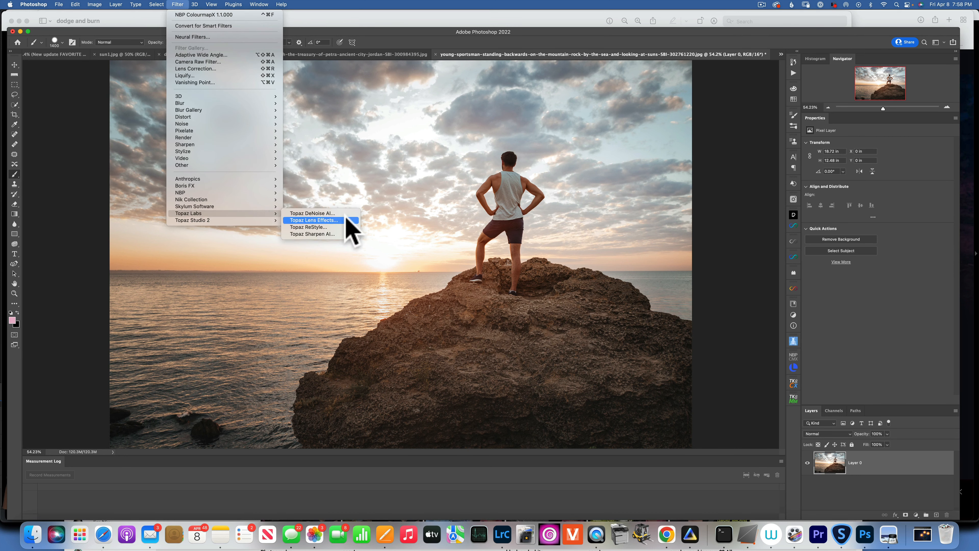
{"action": "left_click", "coordinate": [325, 228]}
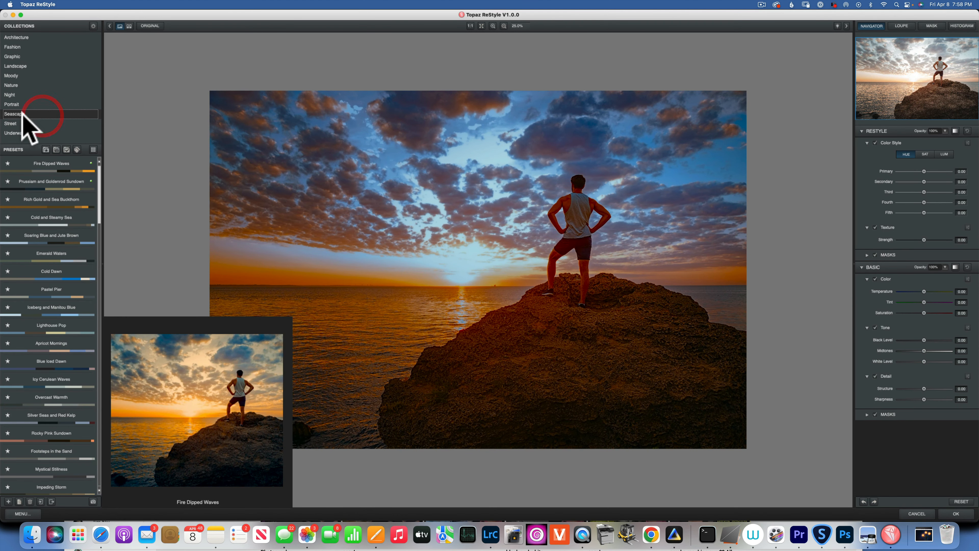
{"action": "left_click", "coordinate": [35, 47]}
{"action": "left_click", "coordinate": [31, 38]}
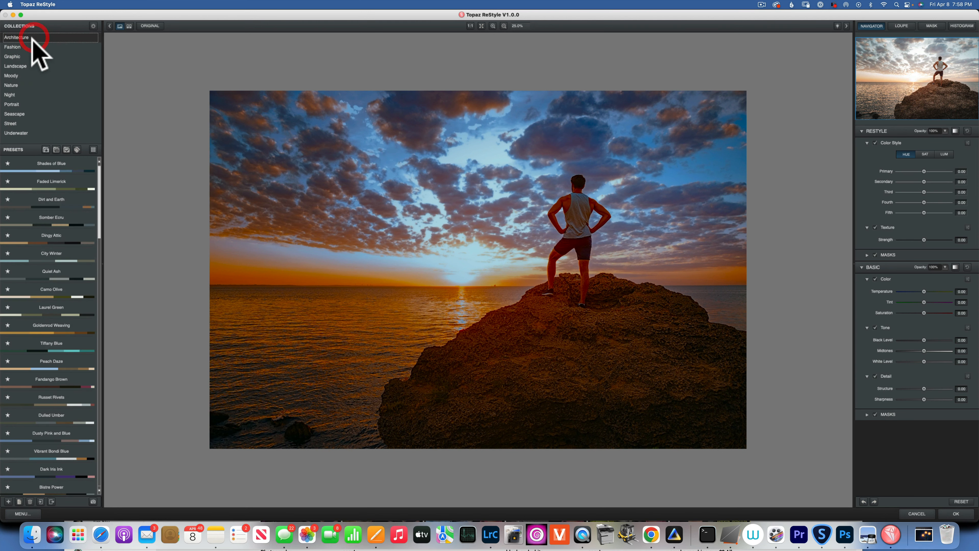
{"action": "left_click", "coordinate": [31, 49]}
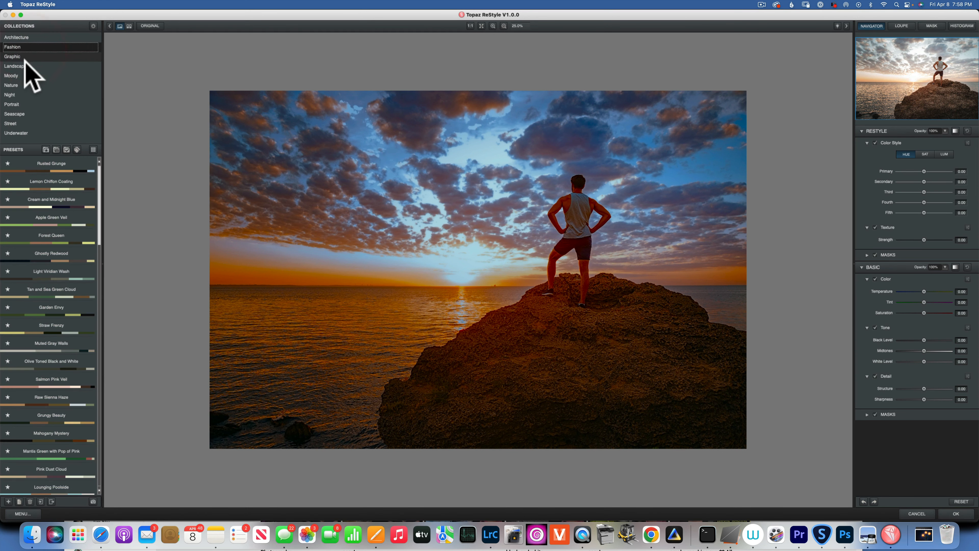
{"action": "left_click", "coordinate": [29, 113]}
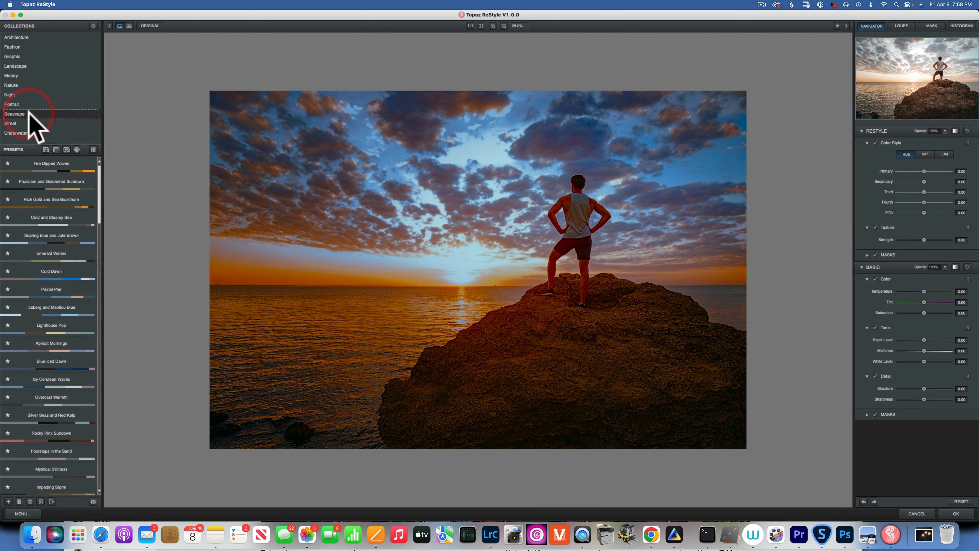
{"action": "left_click", "coordinate": [59, 432]}
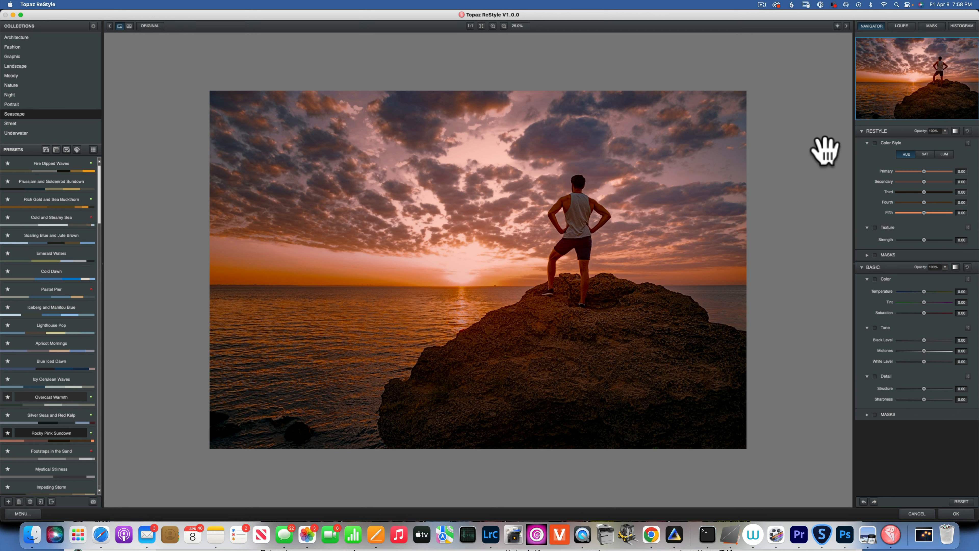
Reduce the ReStyle opacity to 51%, comparing the effect with the original photo, and cancel Topaz ReStyle.
{"action": "left_click", "coordinate": [945, 131]}
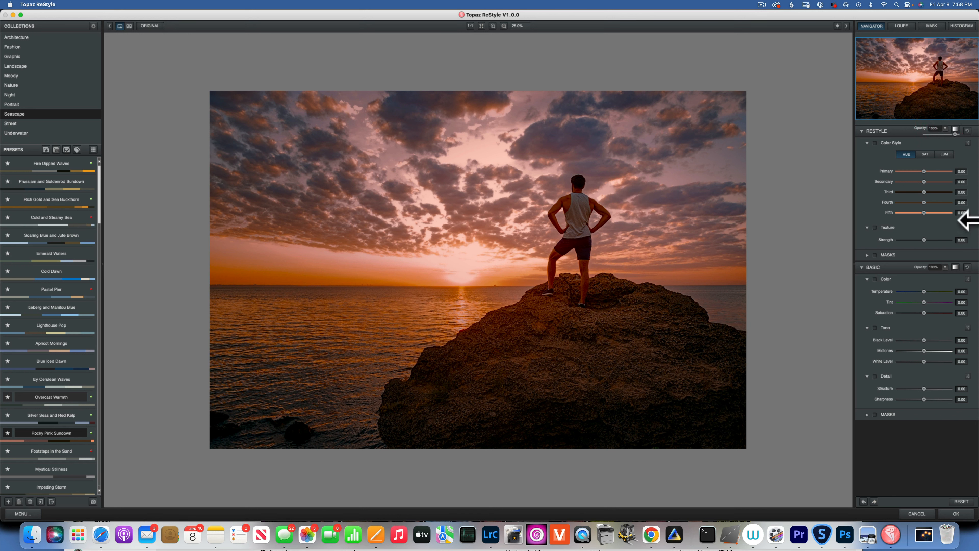
{"action": "left_click_drag", "start_coordinate": [955, 134], "coordinate": [937, 152]}
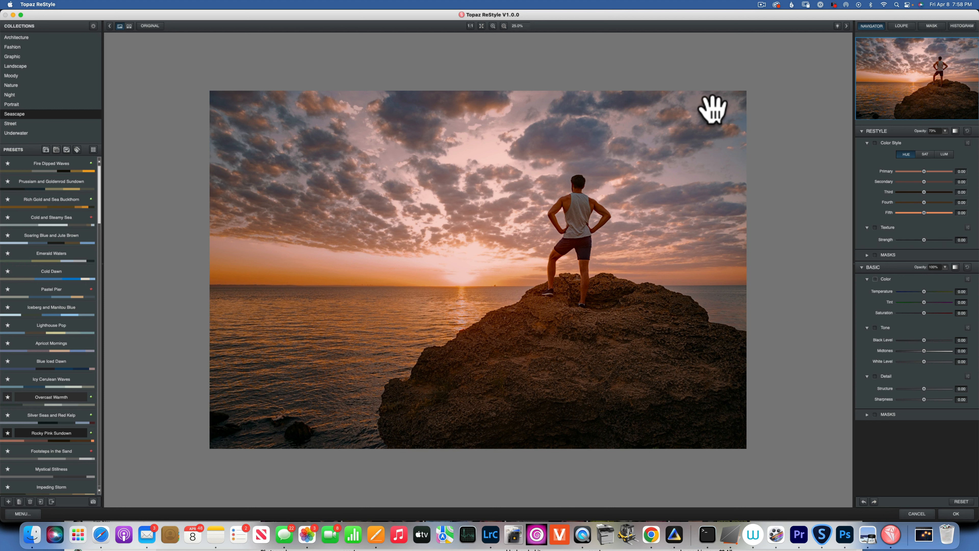
{"action": "left_click", "coordinate": [149, 26]}
{"action": "left_click", "coordinate": [149, 26]}
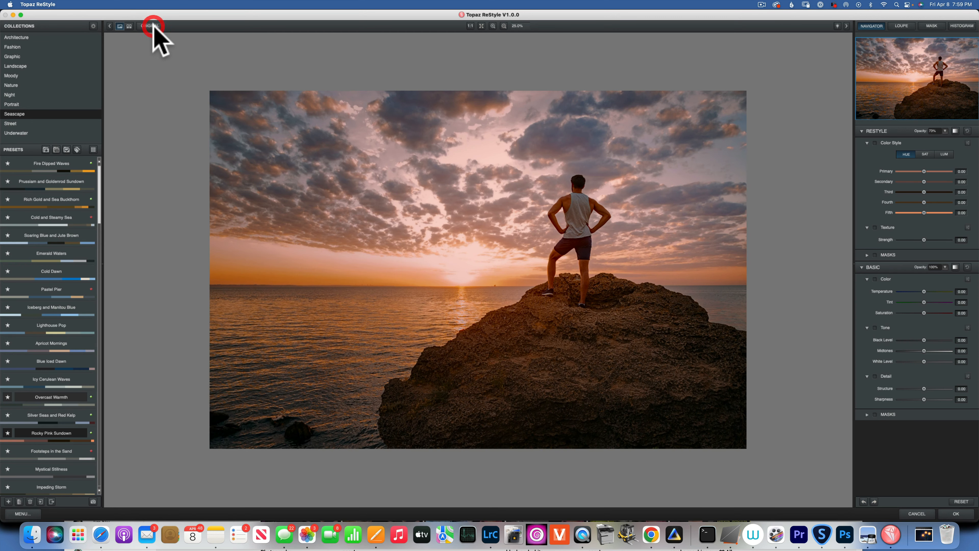
{"action": "left_click", "coordinate": [944, 131]}
{"action": "left_click_drag", "start_coordinate": [944, 132], "coordinate": [942, 134]}
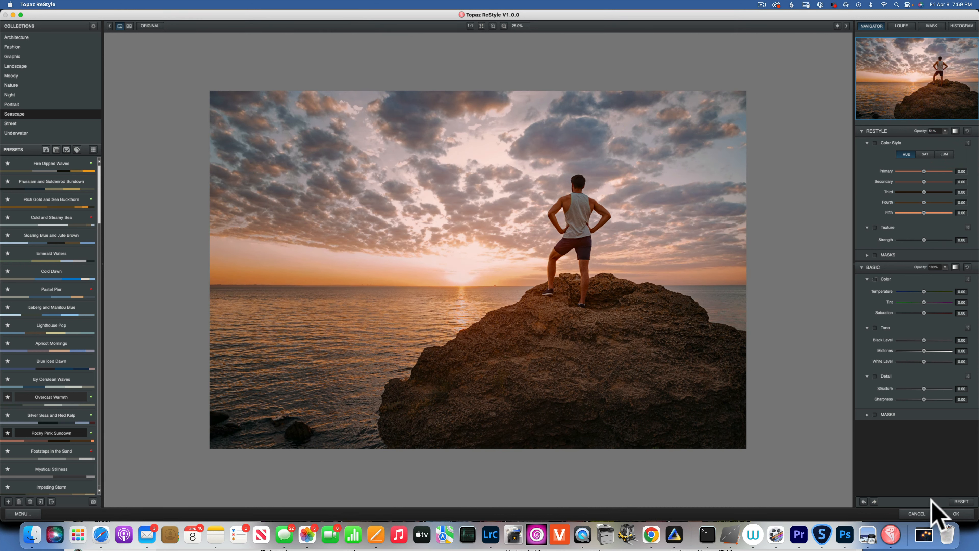
{"action": "left_click", "coordinate": [918, 514]}
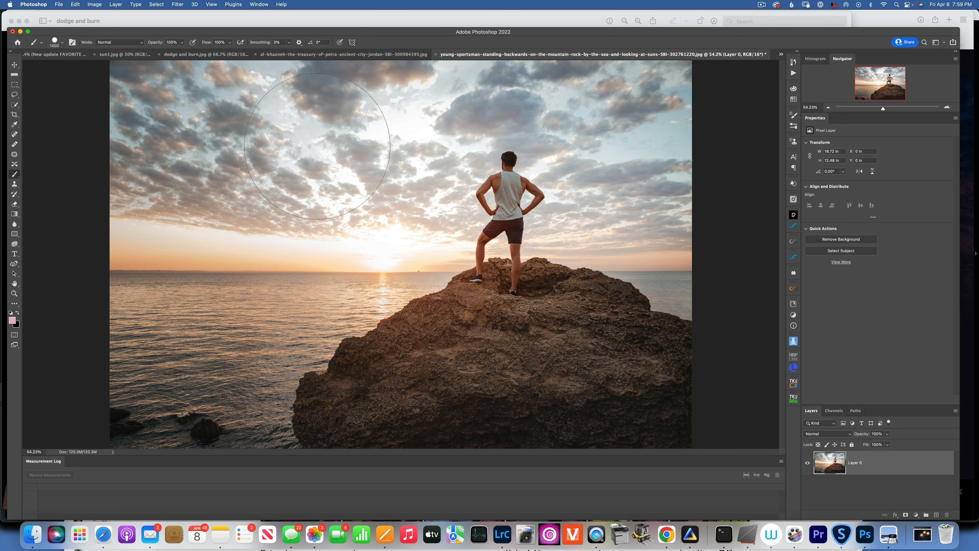
Open the photo in Topaz Sharpen AI and center the four-model comparison preview on the standing man.
{"action": "left_click", "coordinate": [178, 4]}
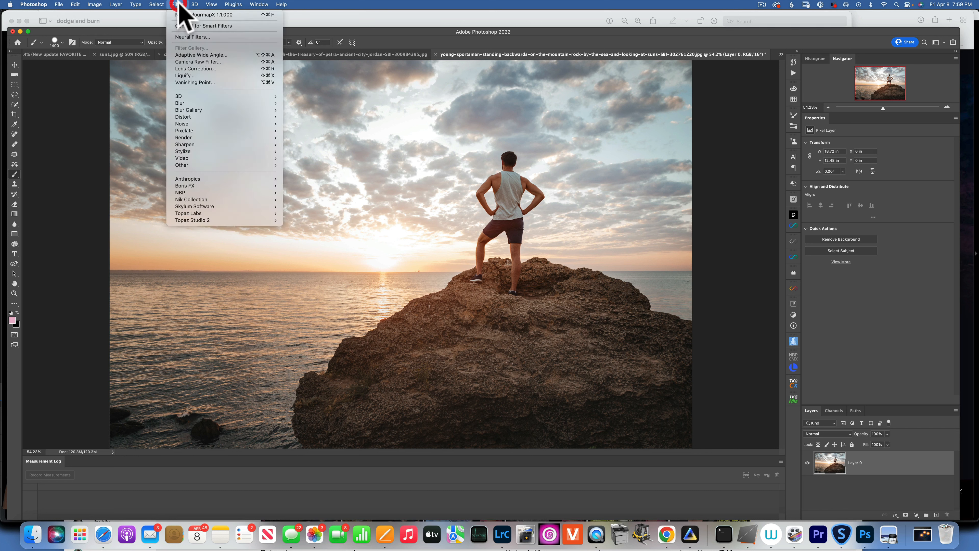
{"action": "mouse_move", "coordinate": [233, 212]}
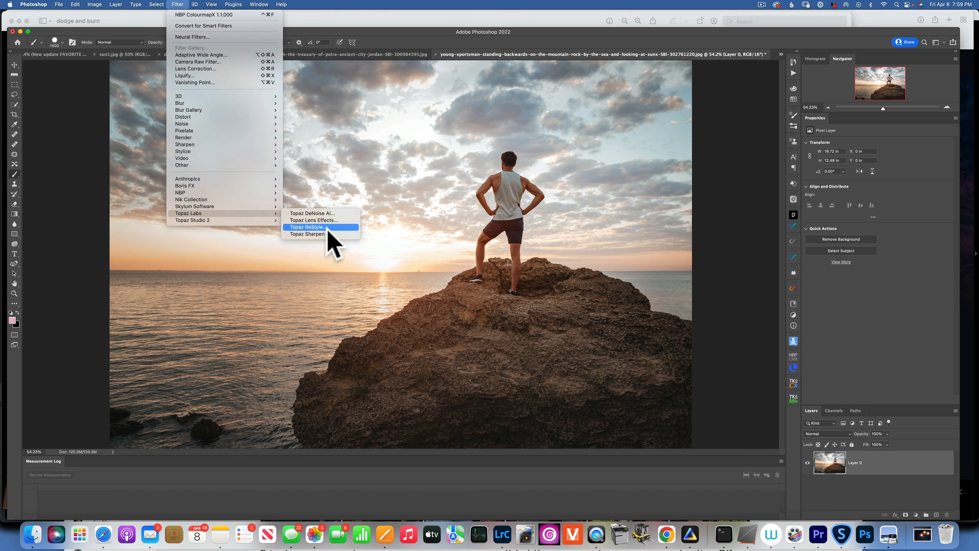
{"action": "left_click", "coordinate": [336, 235]}
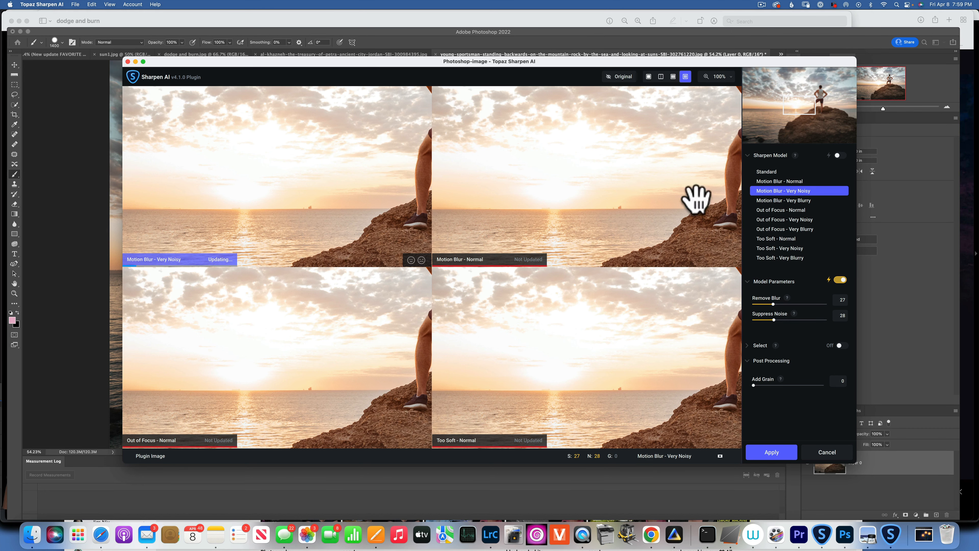
{"action": "left_click_drag", "start_coordinate": [804, 93], "coordinate": [838, 95]}
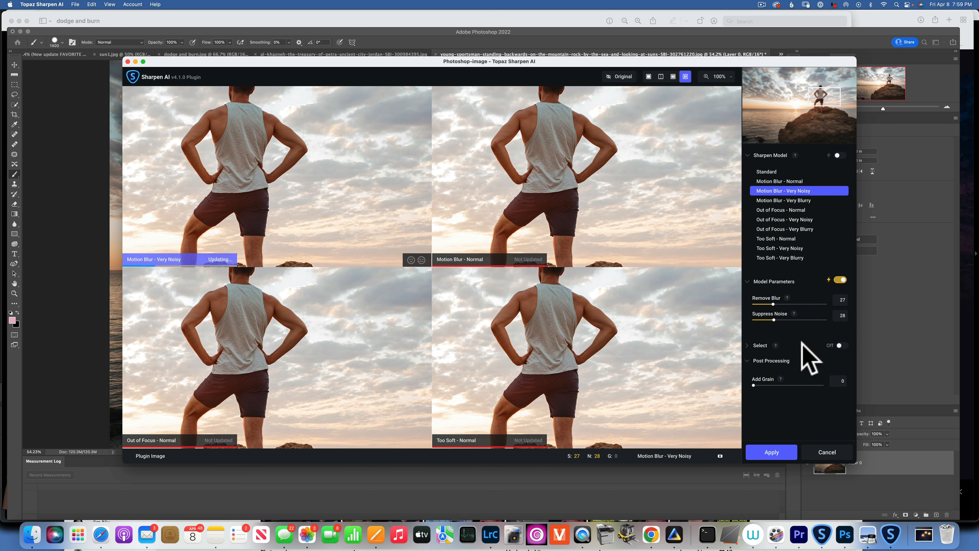
Enable selective sharpening with Auto - Subjects, try the Auto - Skyline/Landscapes mask, and close Sharpen AI without saving.
{"action": "left_click", "coordinate": [845, 345]}
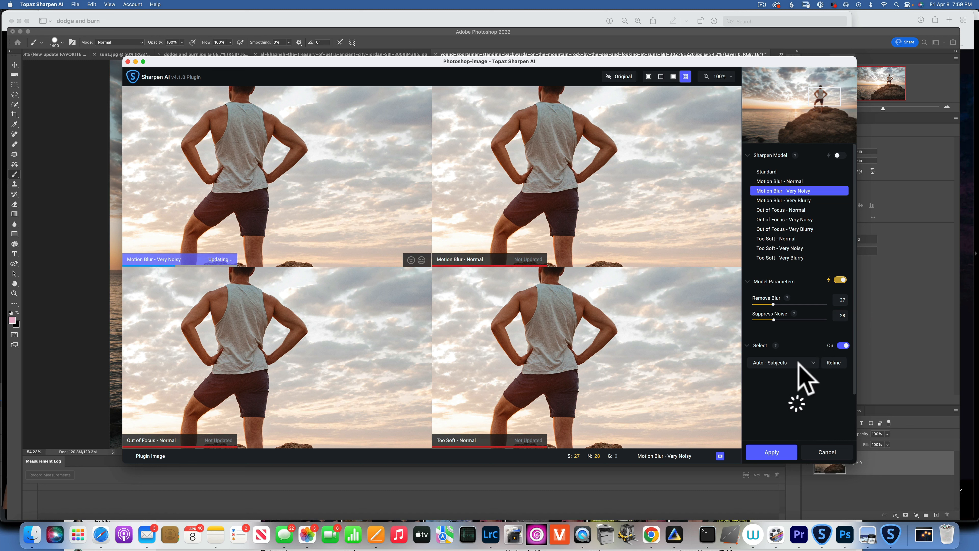
{"action": "scroll", "coordinate": [817, 408], "scroll_direction": "down", "scroll_amount": 3}
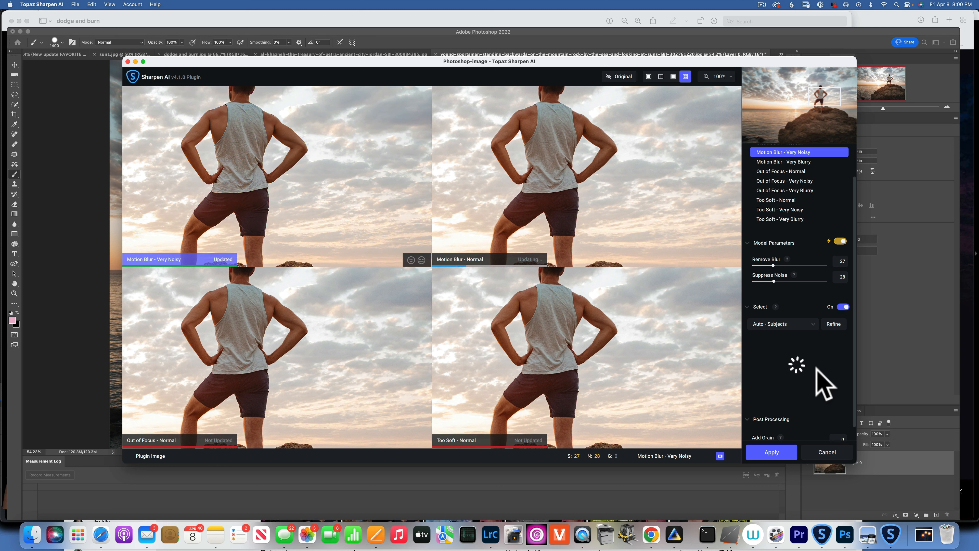
{"action": "scroll", "coordinate": [811, 367], "scroll_direction": "down", "scroll_amount": 1}
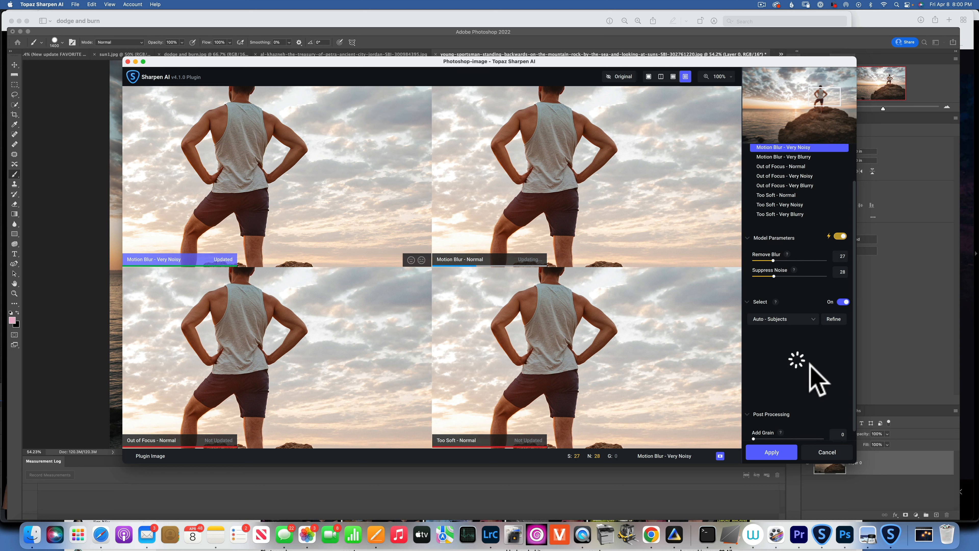
{"action": "scroll", "coordinate": [818, 380], "scroll_direction": "down", "scroll_amount": 2}
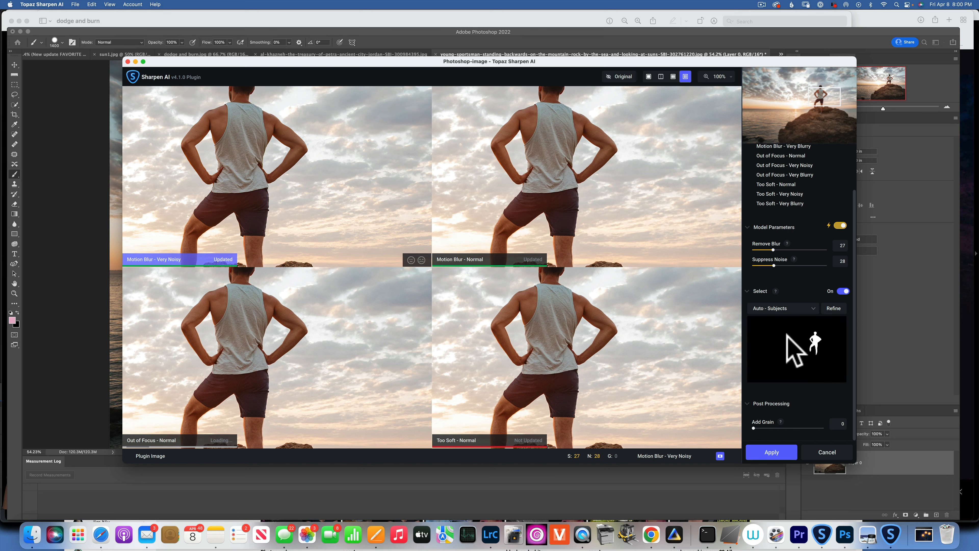
{"action": "left_click", "coordinate": [783, 305]}
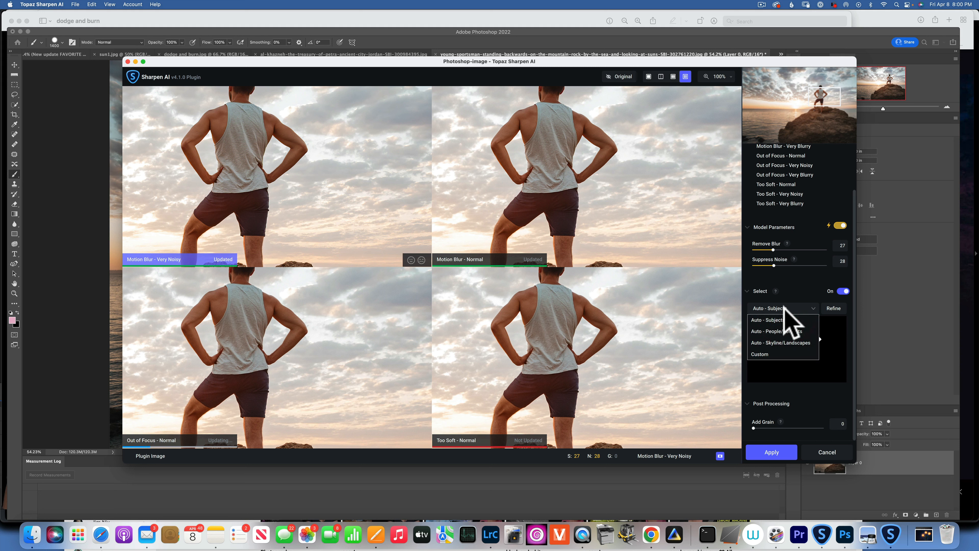
{"action": "left_click", "coordinate": [791, 342]}
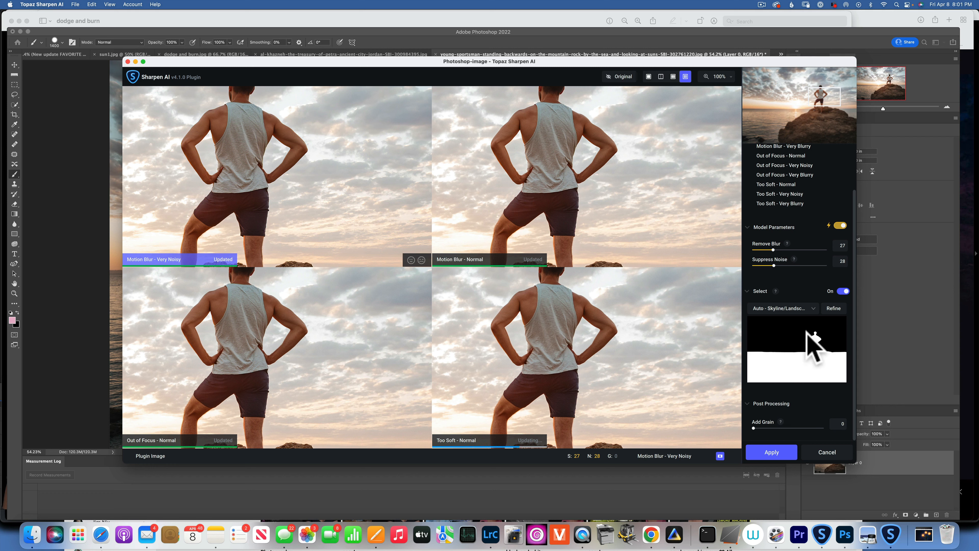
{"action": "scroll", "coordinate": [793, 428], "scroll_direction": "up", "scroll_amount": 1}
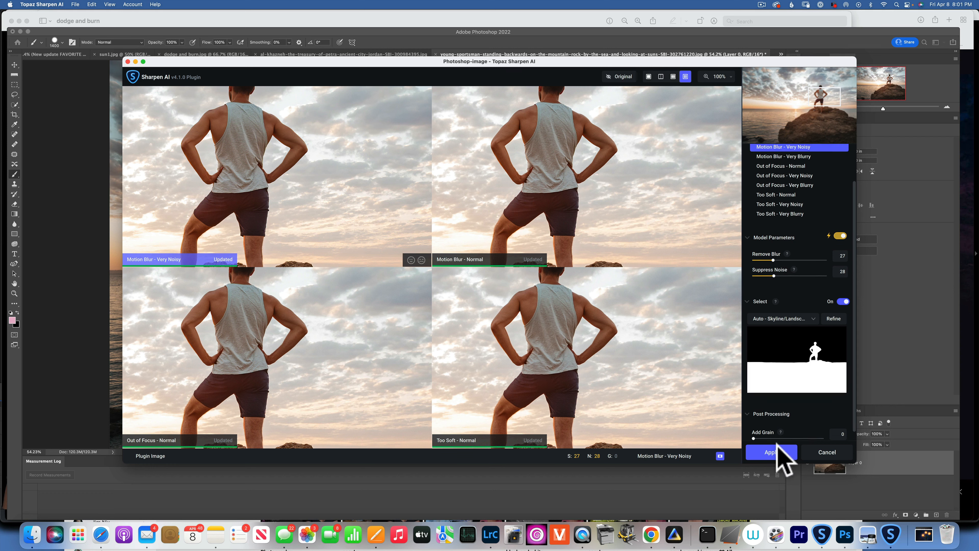
{"action": "left_click", "coordinate": [819, 454]}
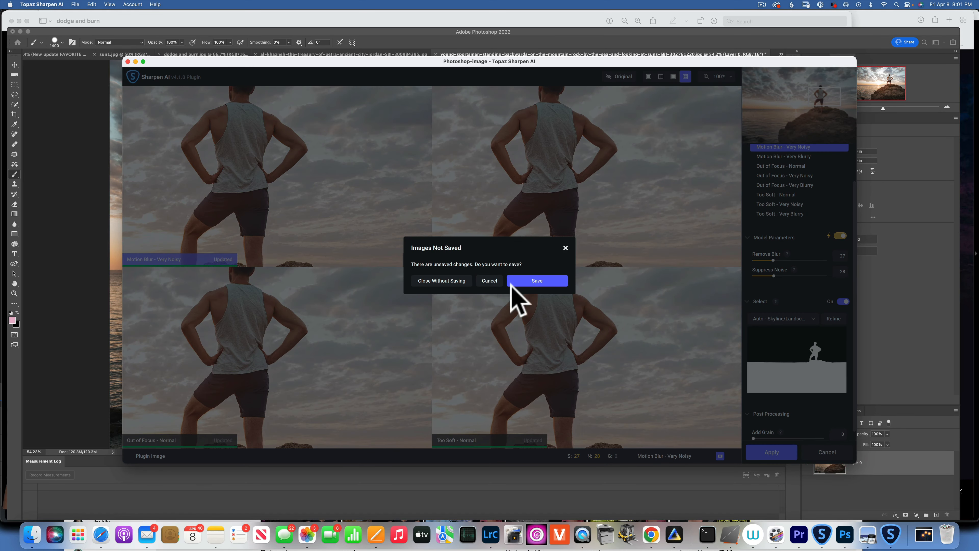
{"action": "left_click", "coordinate": [456, 280]}
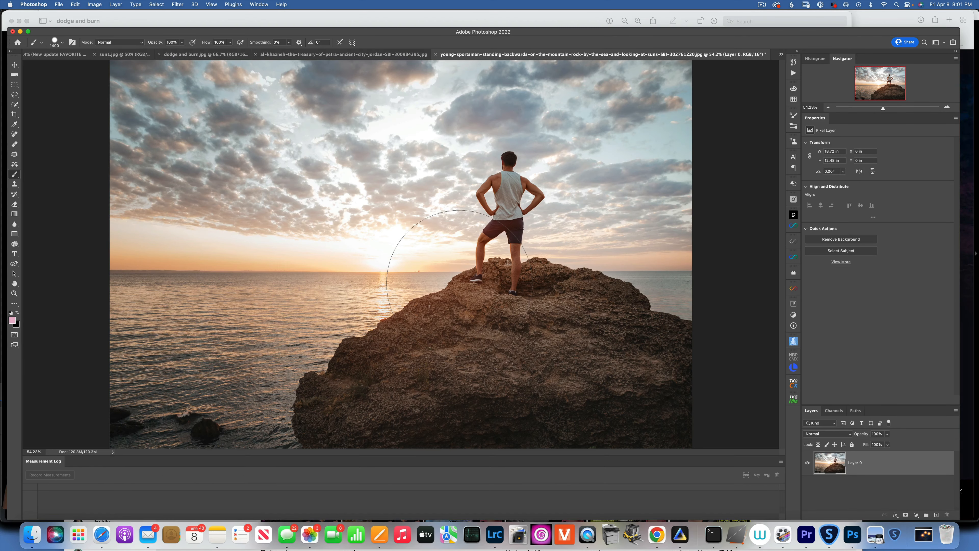
Open the photo in Topaz Studio 2 and browse the available looks.
{"action": "left_click", "coordinate": [177, 6]}
{"action": "mouse_move", "coordinate": [221, 215]}
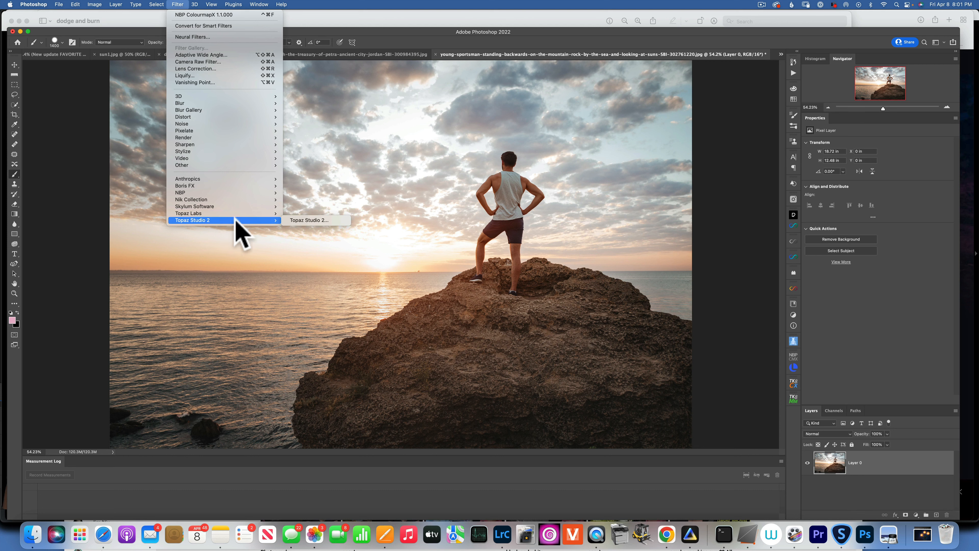
{"action": "left_click", "coordinate": [314, 220]}
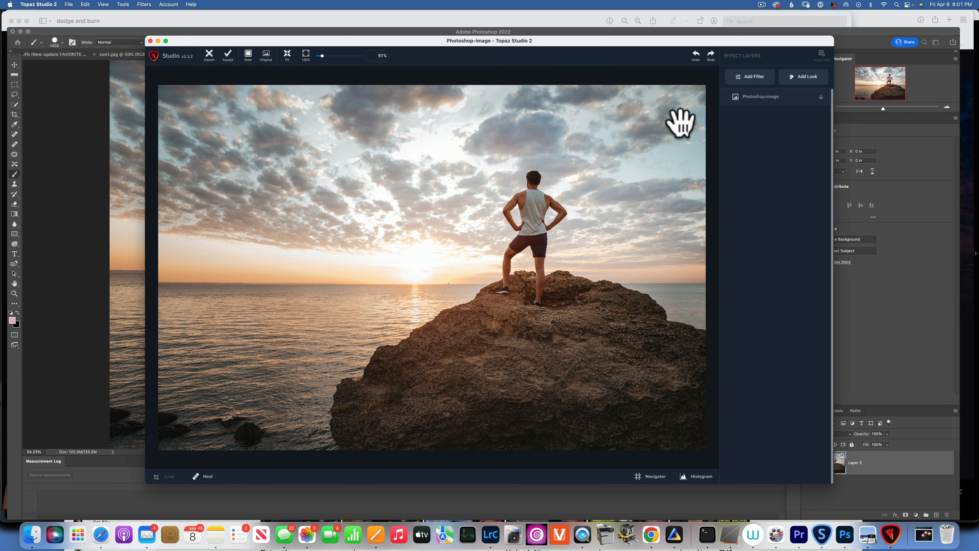
{"action": "left_click", "coordinate": [809, 76]}
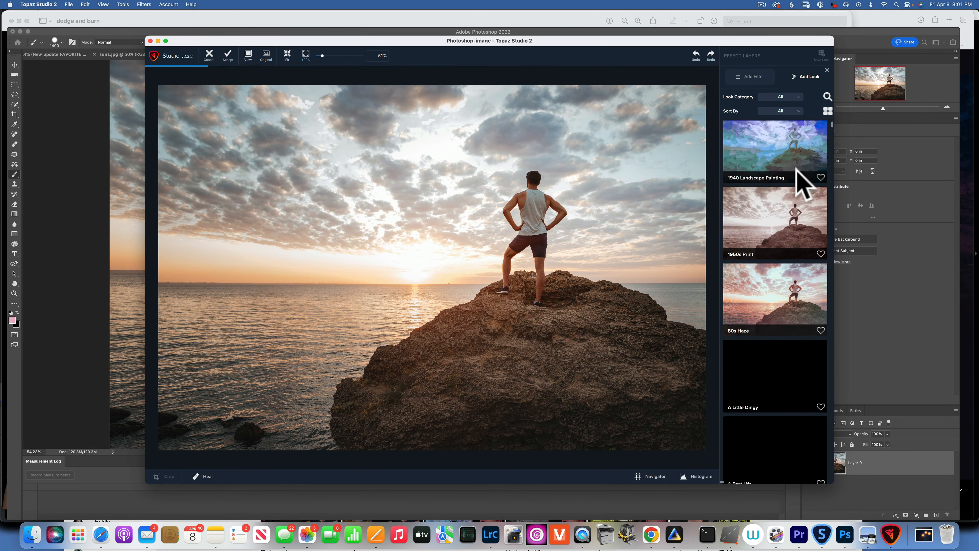
{"action": "scroll", "coordinate": [798, 183], "scroll_direction": "down", "scroll_amount": 2}
{"action": "scroll", "coordinate": [800, 184], "scroll_direction": "down", "scroll_amount": 1}
{"action": "scroll", "coordinate": [794, 174], "scroll_direction": "up", "scroll_amount": 3}
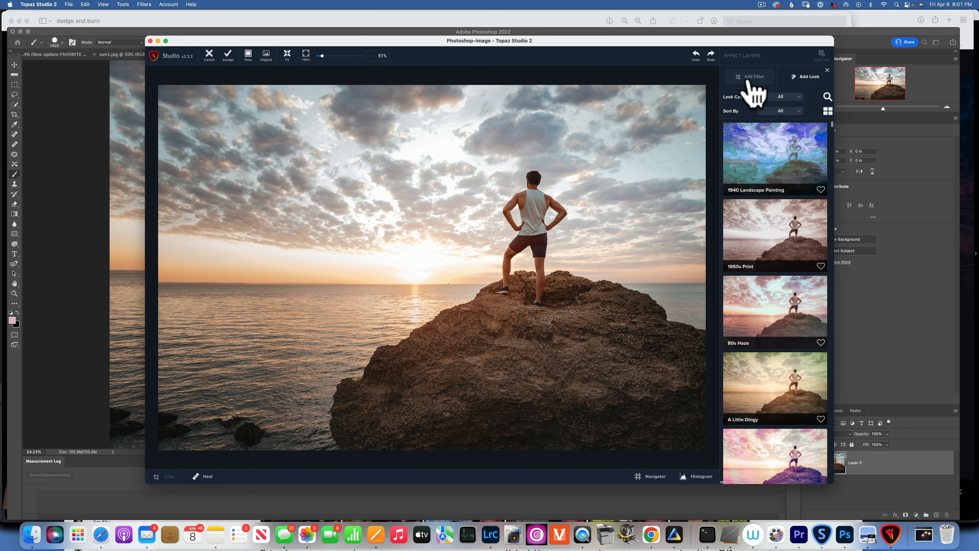
Examine the Essential, Creative, Stylistic and Plugin filters available in Topaz Studio 2, and cancel without applying any.
{"action": "left_click", "coordinate": [748, 77]}
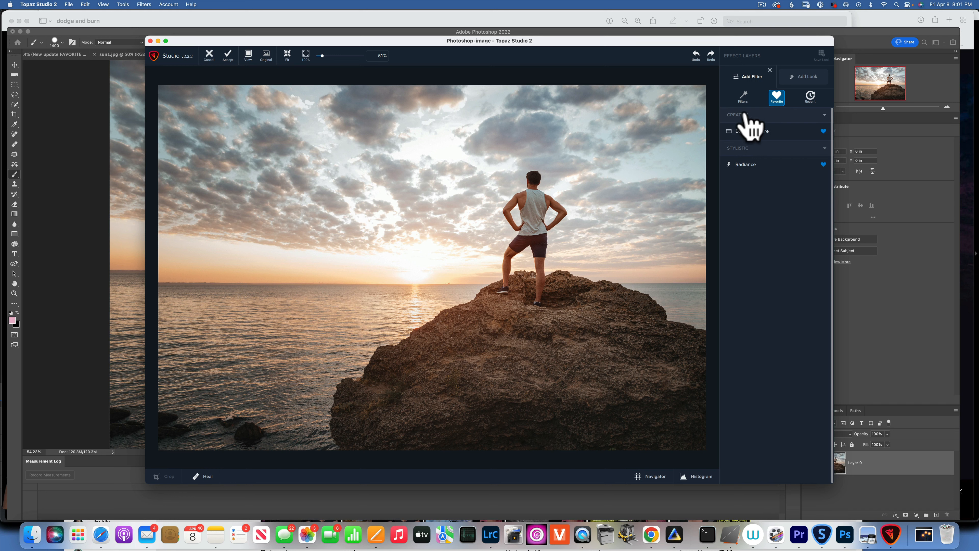
{"action": "left_click", "coordinate": [745, 94]}
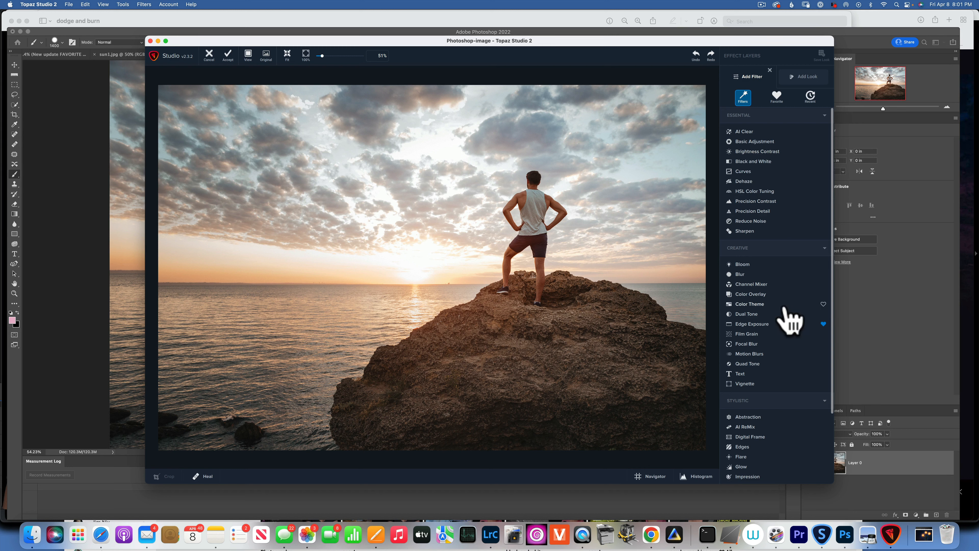
{"action": "scroll", "coordinate": [775, 384], "scroll_direction": "down", "scroll_amount": 3}
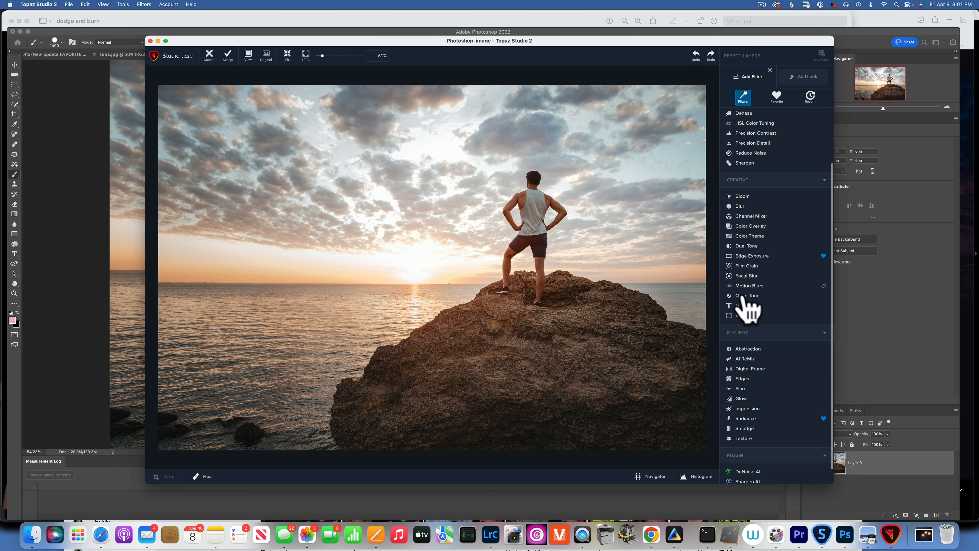
{"action": "scroll", "coordinate": [753, 373], "scroll_direction": "down", "scroll_amount": 1}
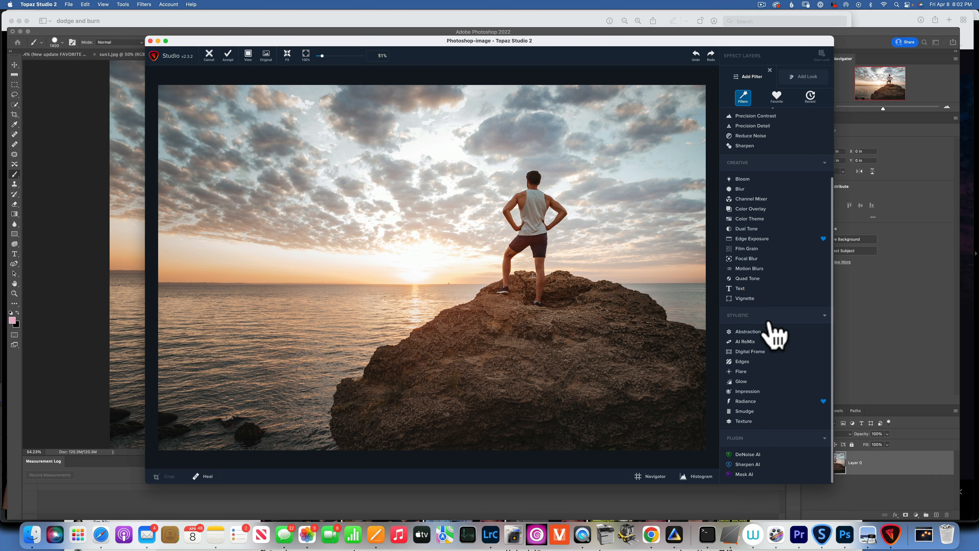
{"action": "left_click", "coordinate": [209, 54]}
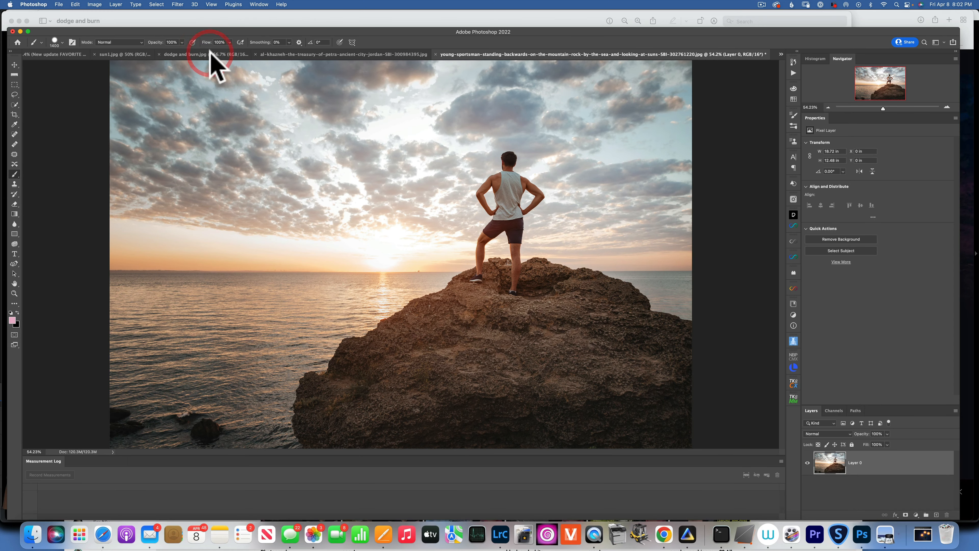